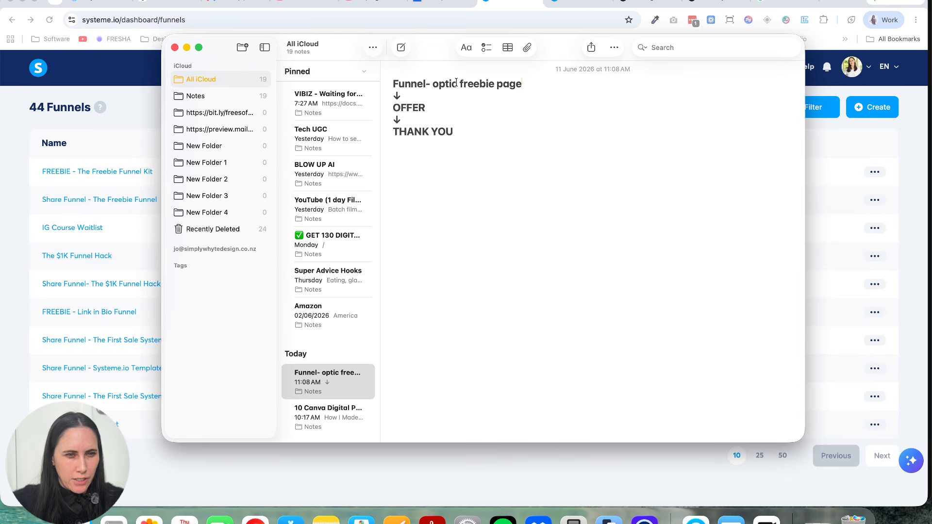
Step: Delete the "c" from "optic" in the first line of the funnel outline note
left_click(457, 83)
key("BackSpace")
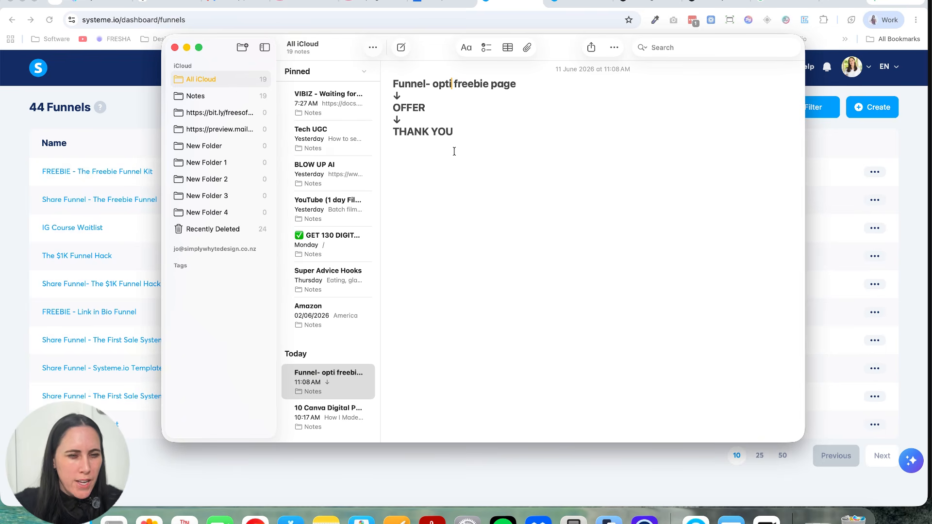
Step: Switch to the systeme.io browser window and create a funnel named "test" with the Build an audience goal
left_click(23, 185)
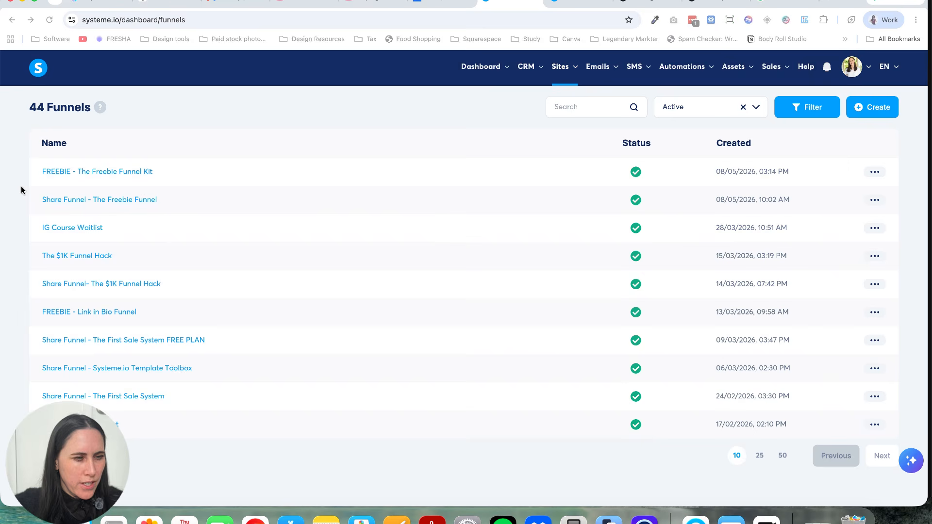
left_click(863, 111)
left_click(437, 166)
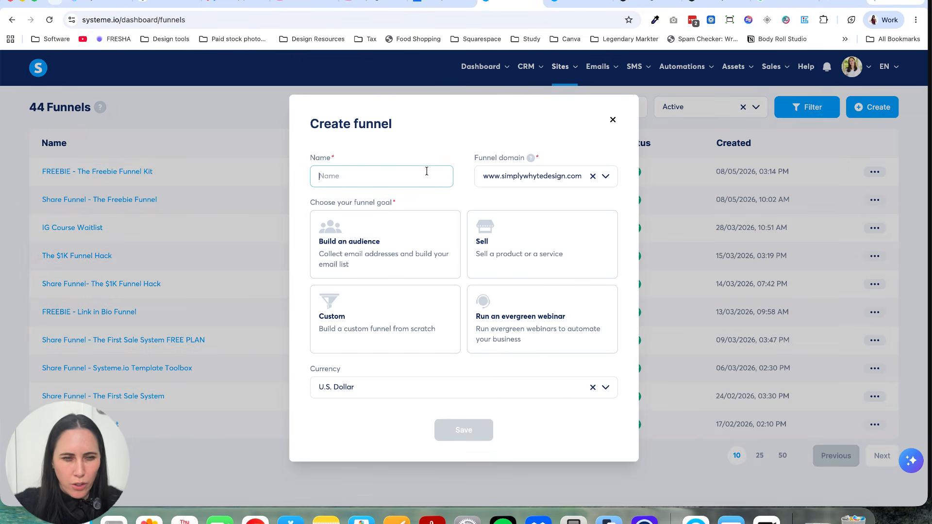
type("test")
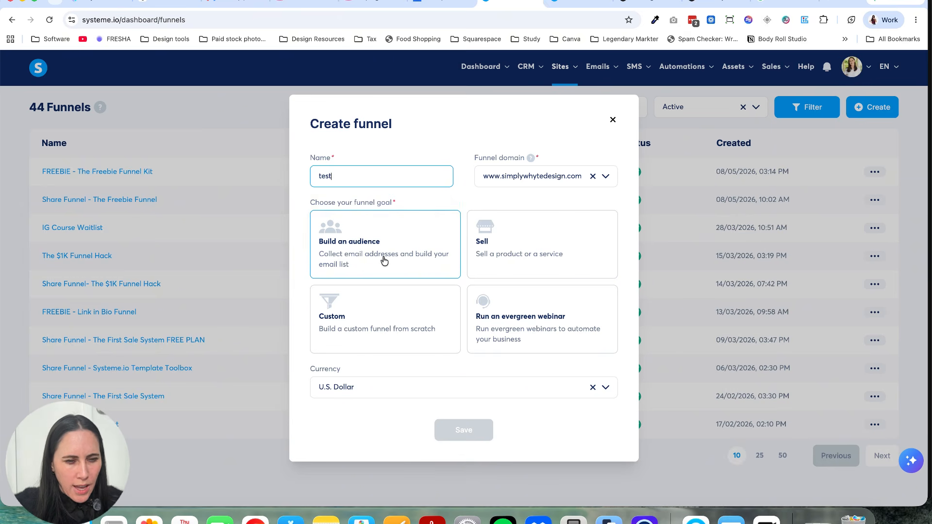
left_click(392, 244)
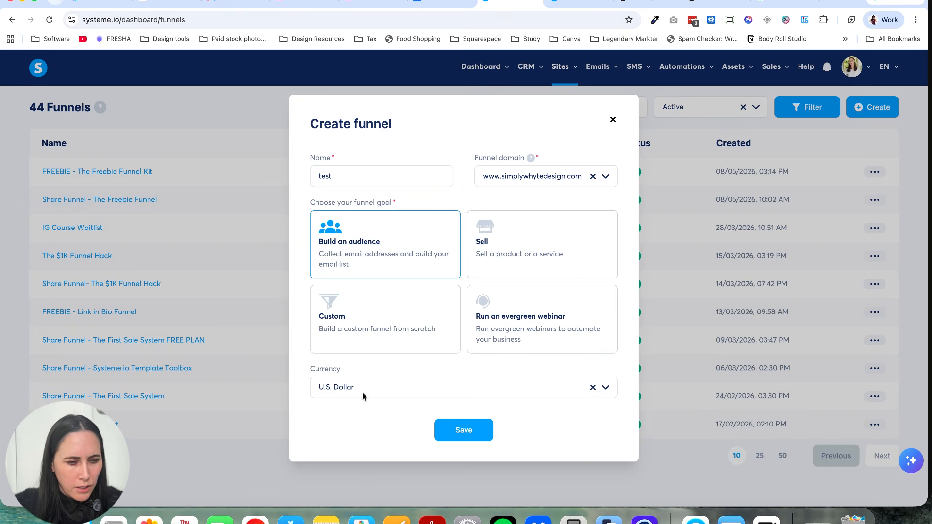
left_click(442, 430)
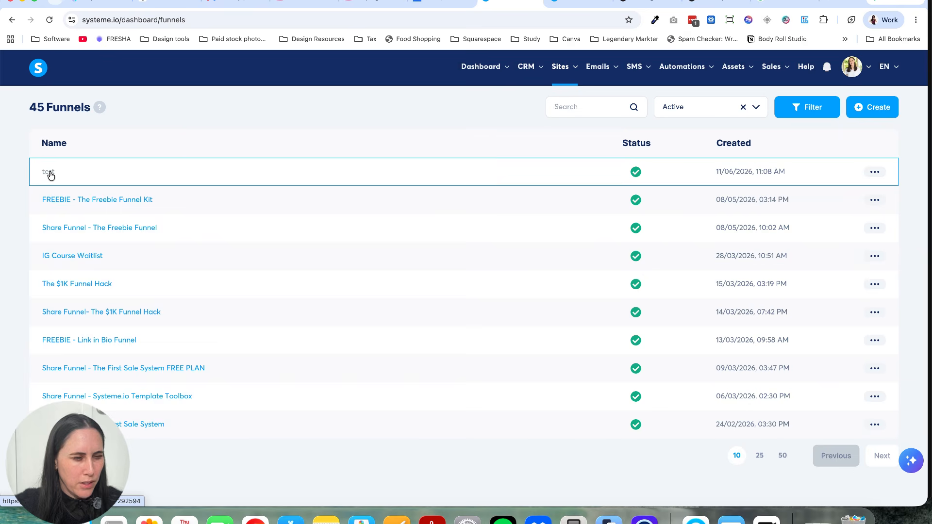
Step: Open the "test" funnel and reposition the browser window so its Add step option is uncovered
left_click(50, 173)
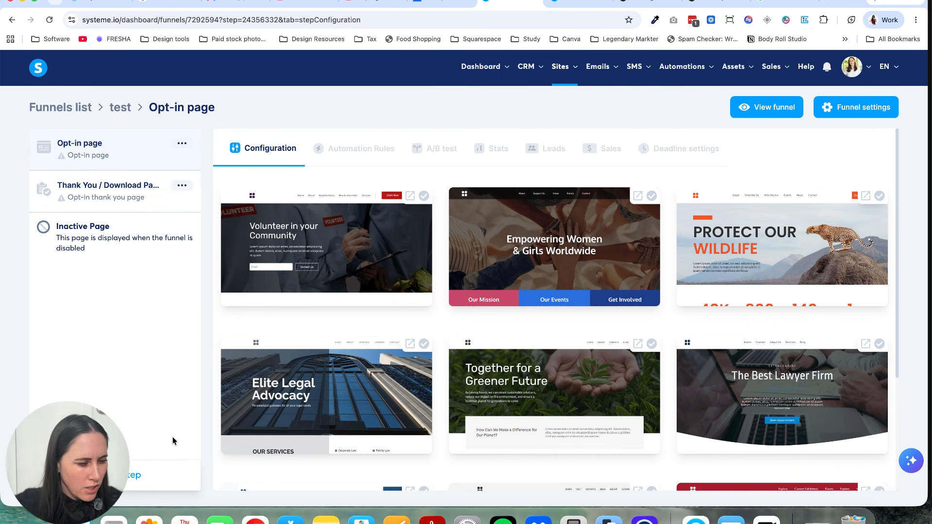
right_click(257, 291)
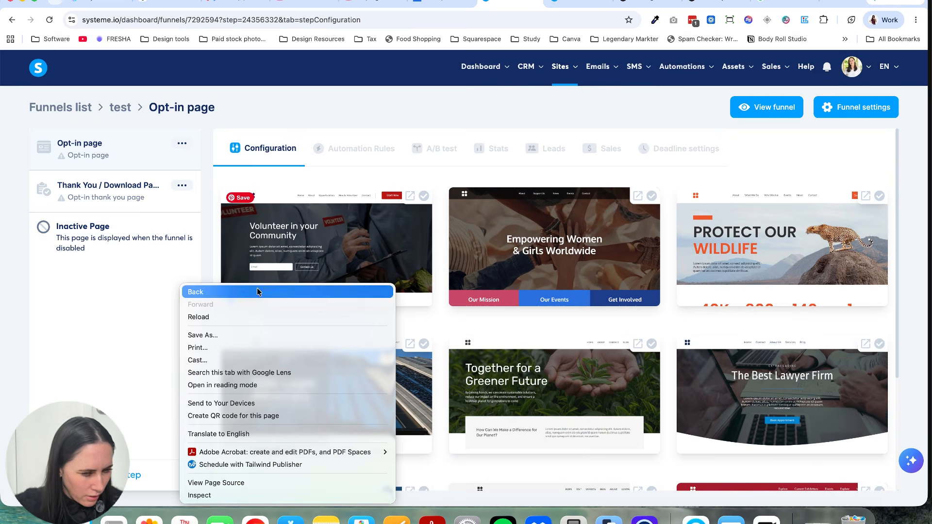
left_click(138, 312)
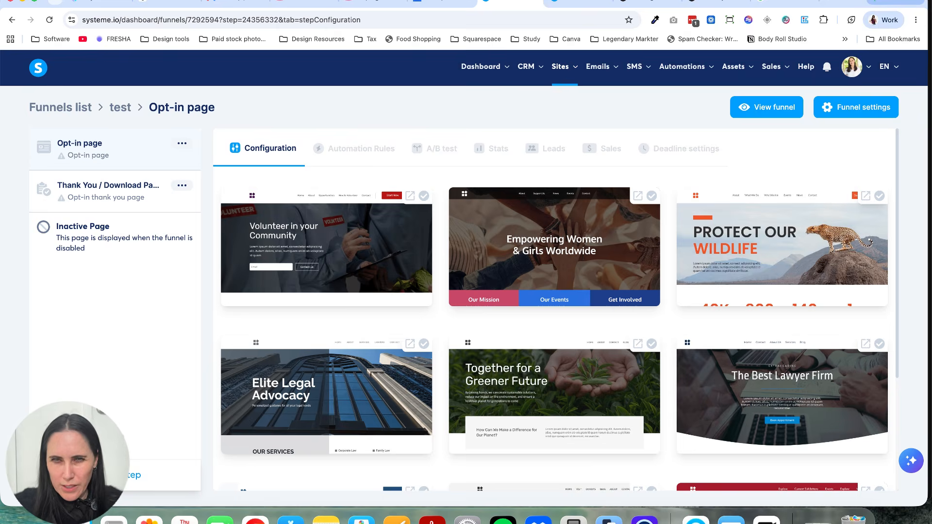
left_click_drag(927, 1, 860, 0)
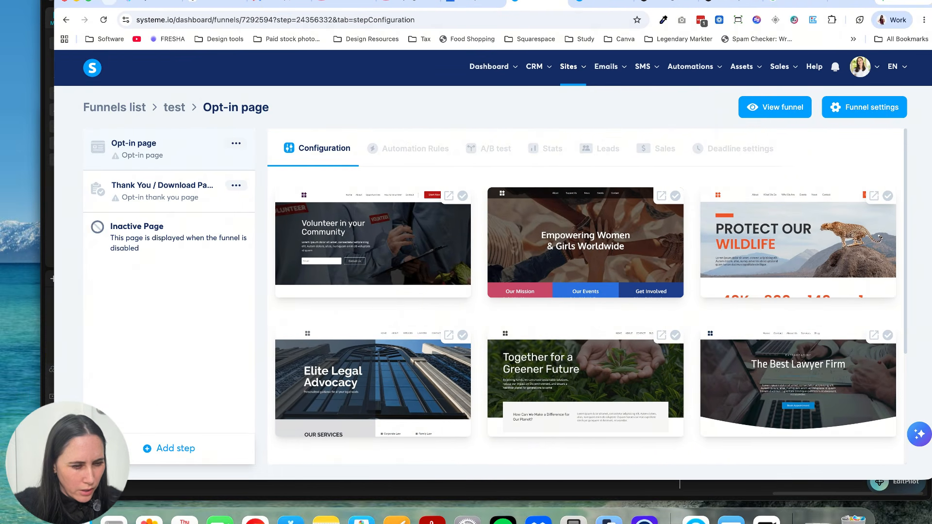
Step: Add an Order form step named "Offer" and place it between the Opt-in page and the Thank You / Download page
left_click(203, 460)
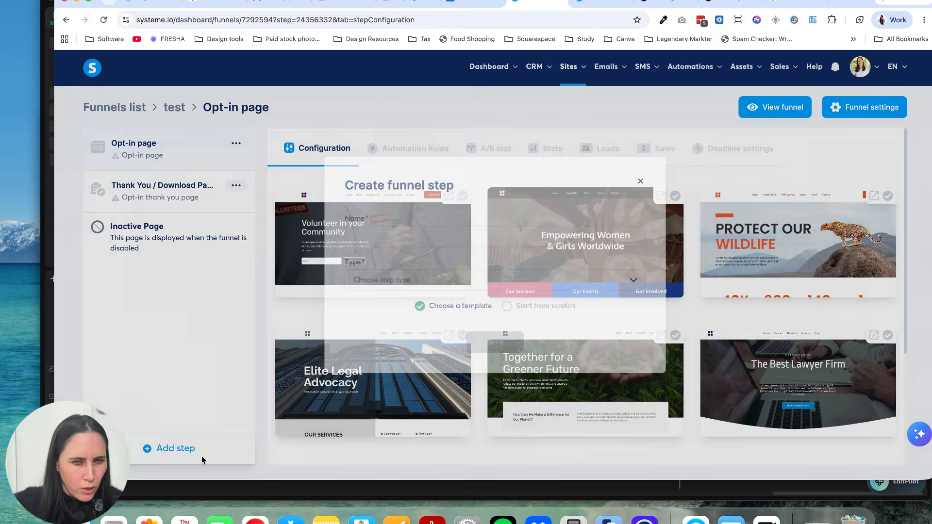
left_click(431, 227)
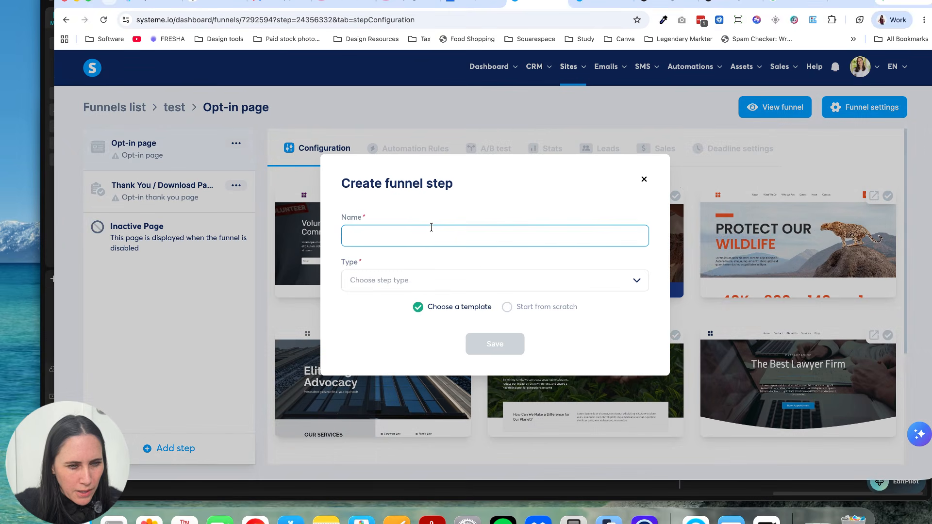
type("Ofee")
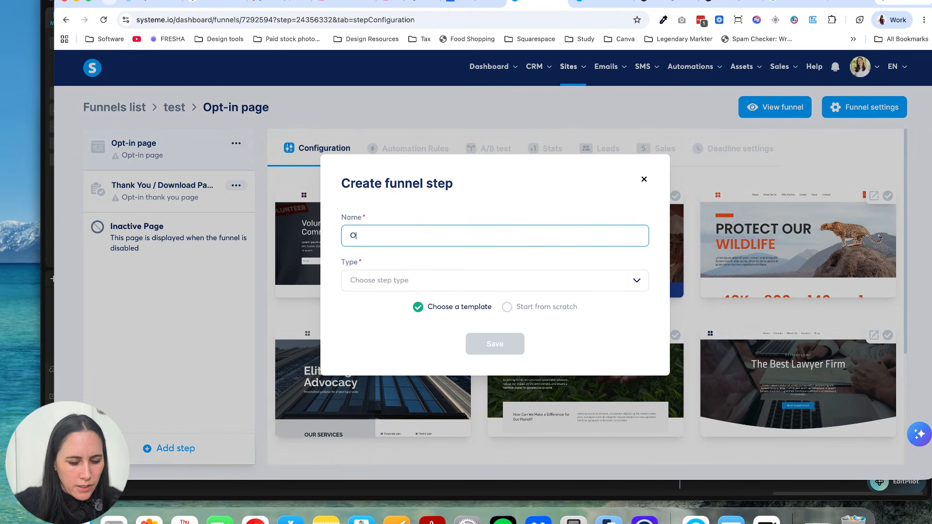
key("BackSpace")
key("BackSpace")
type("fer")
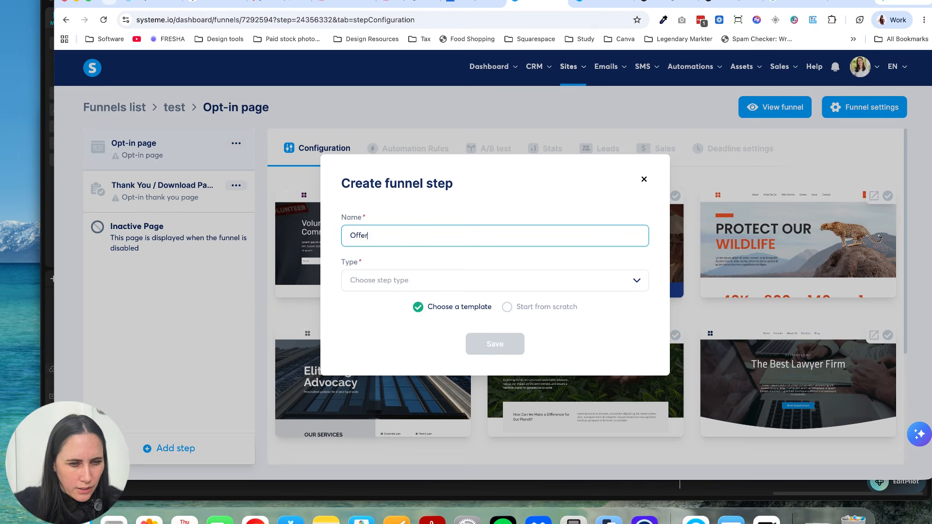
left_click(415, 280)
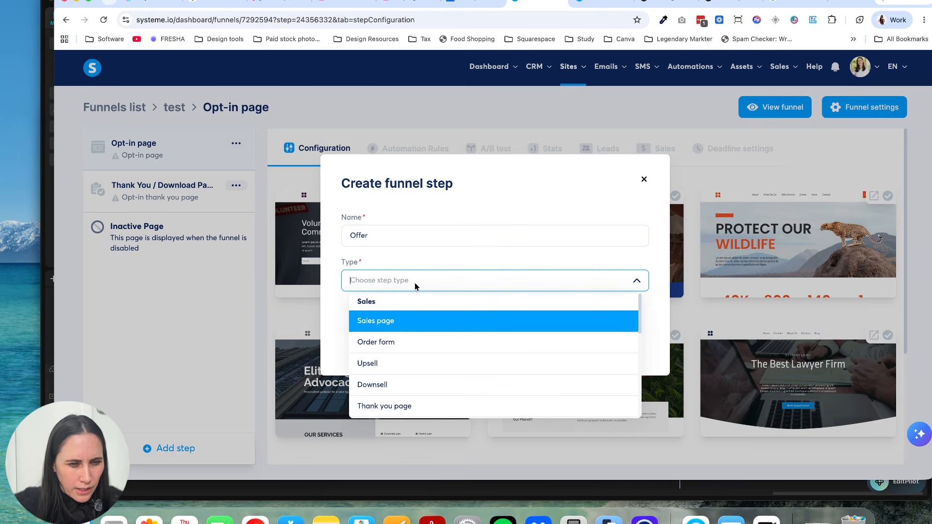
left_click(397, 342)
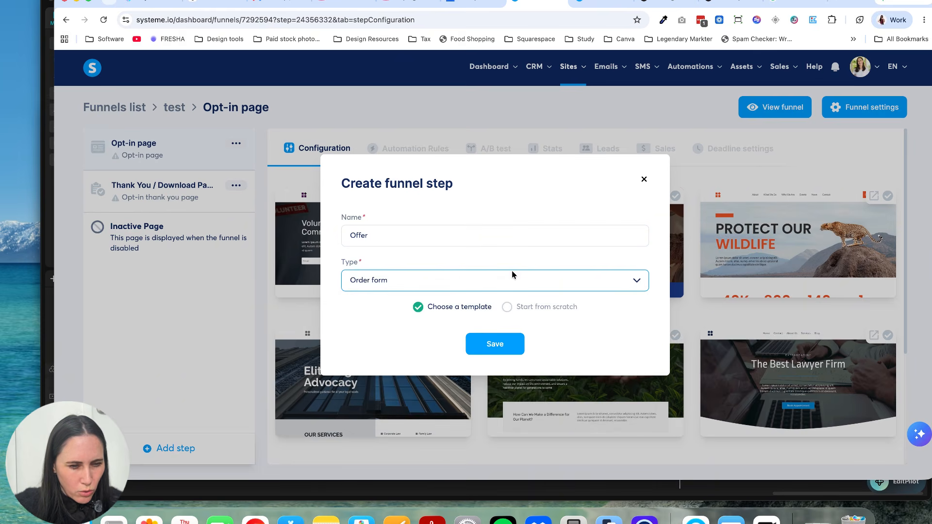
left_click(495, 342)
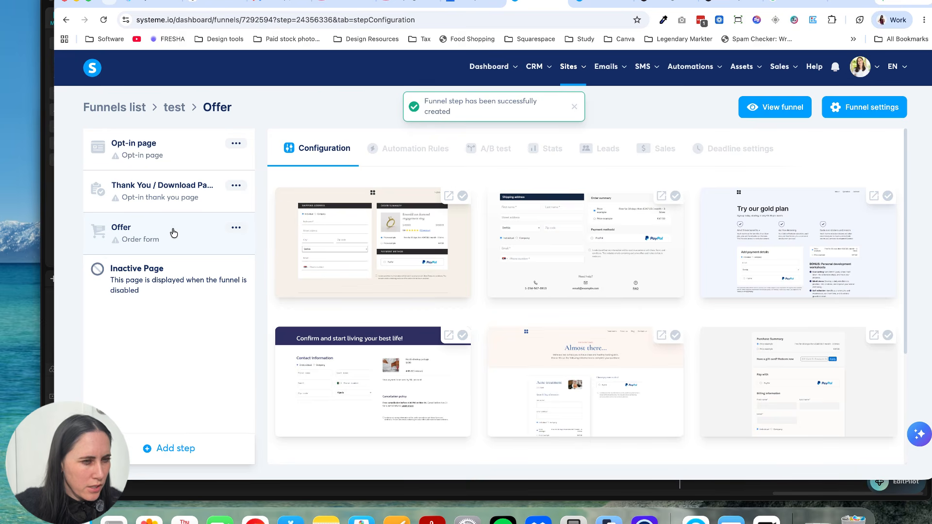
left_click_drag(174, 233, 174, 163)
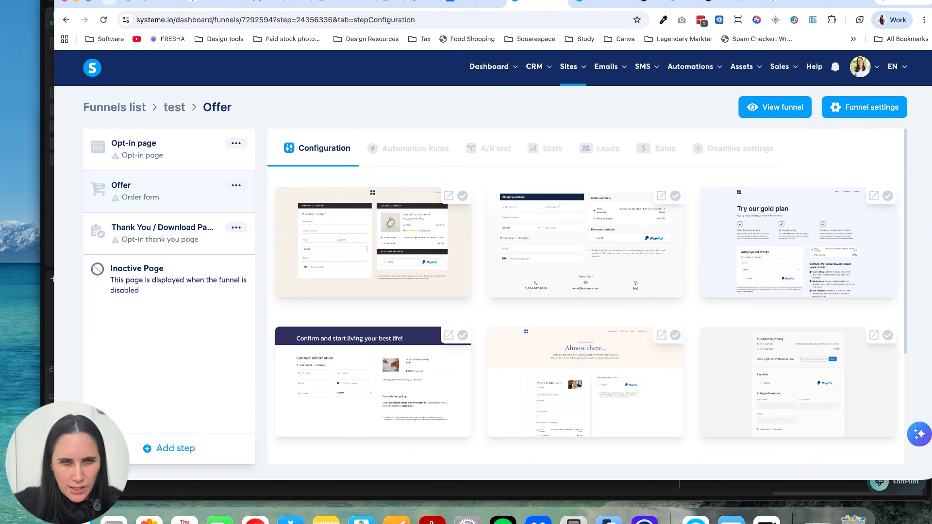
Step: Browse the Opt-in page templates, raising the number shown per page to 15 and finally 30
left_click_drag(837, 0, 807, 4)
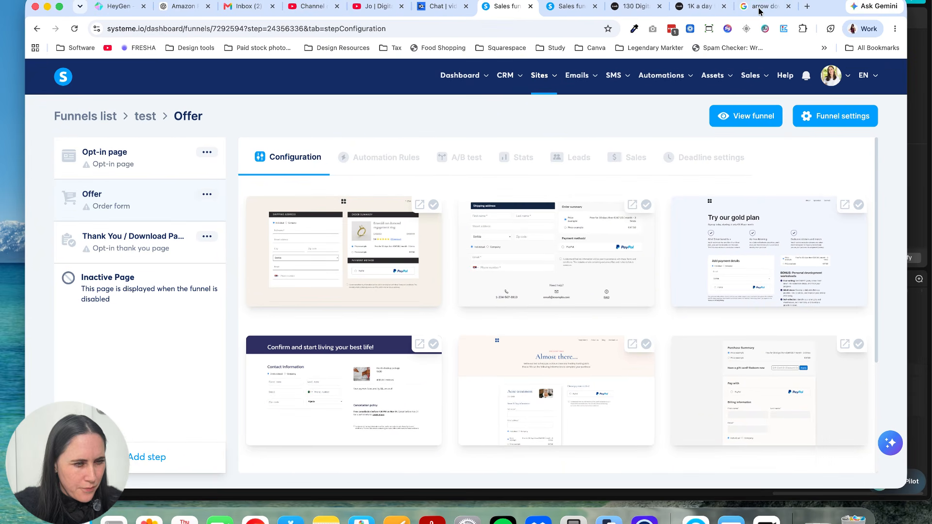
left_click(168, 175)
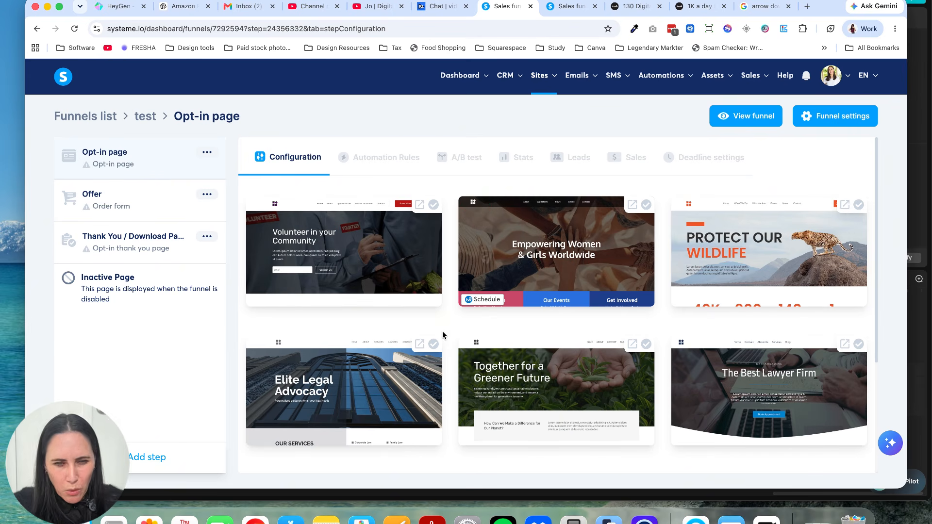
scroll(442, 331, "down", 3)
scroll(442, 331, "down", 3)
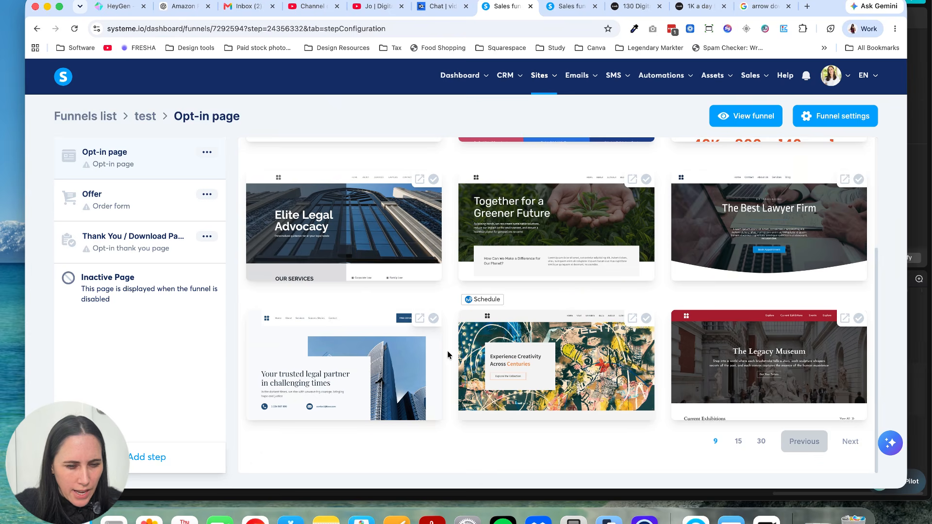
scroll(448, 354, "up", 2)
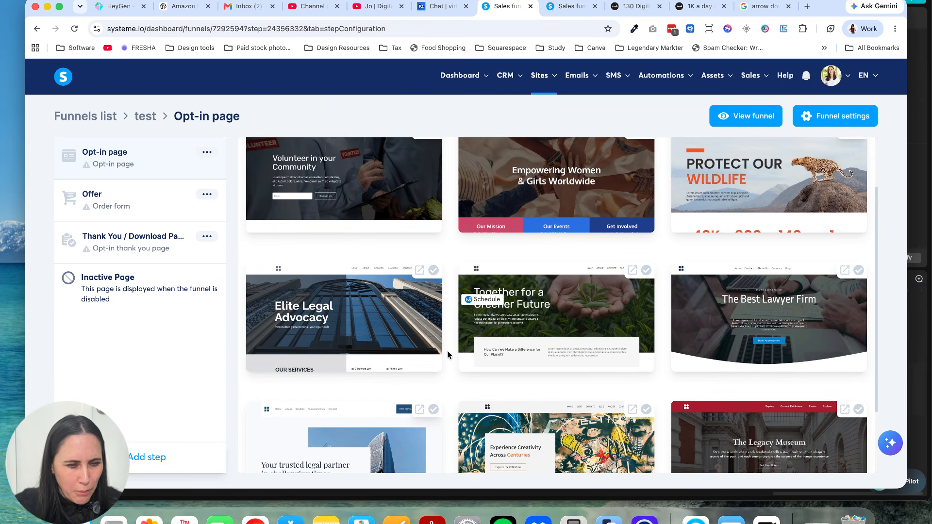
scroll(447, 355, "up", 2)
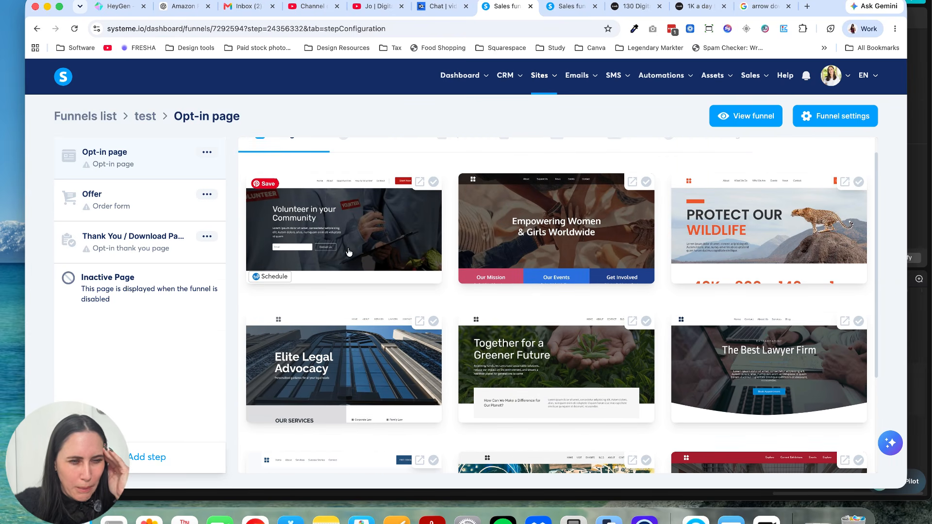
scroll(349, 251, "up", 1)
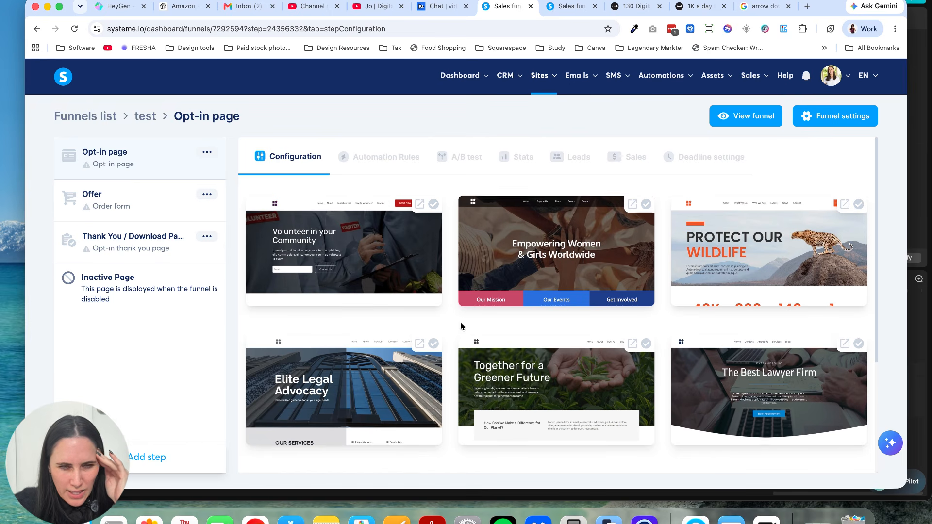
scroll(461, 324, "down", 4)
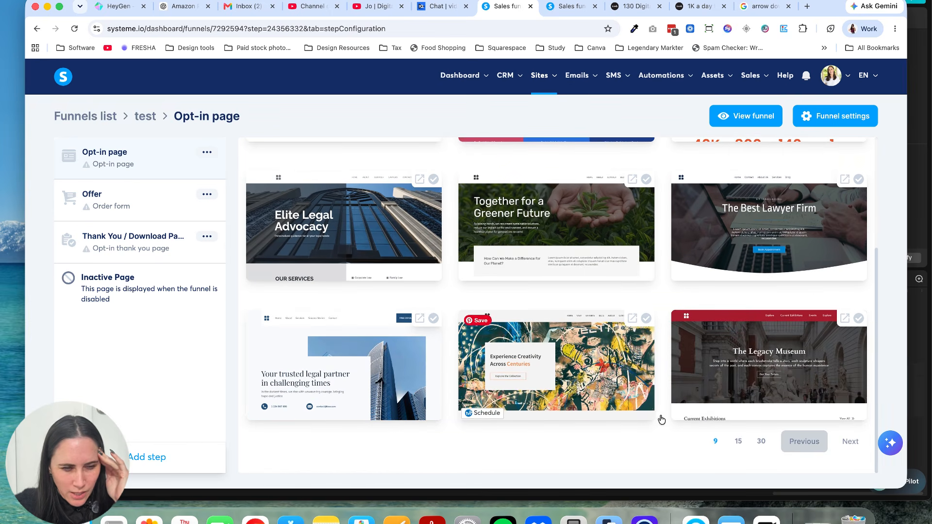
left_click(739, 442)
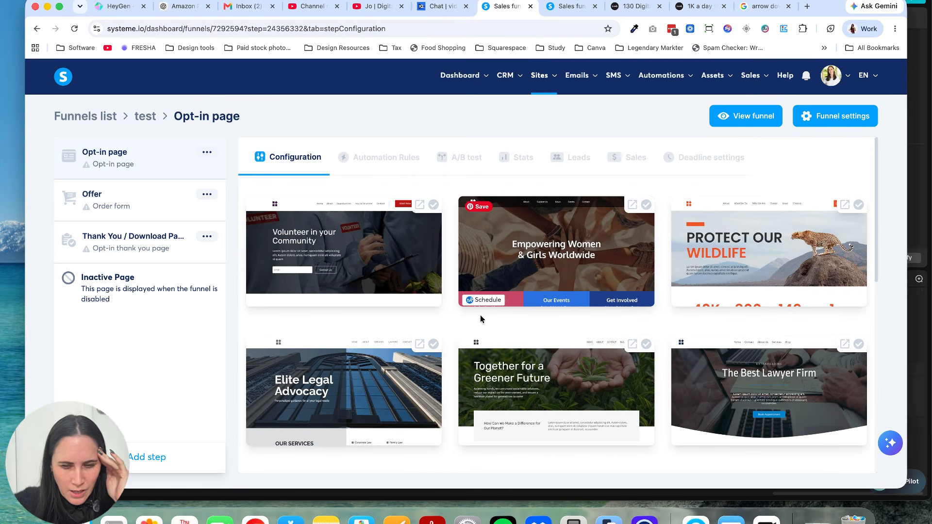
scroll(477, 324, "down", 3)
scroll(477, 325, "down", 3)
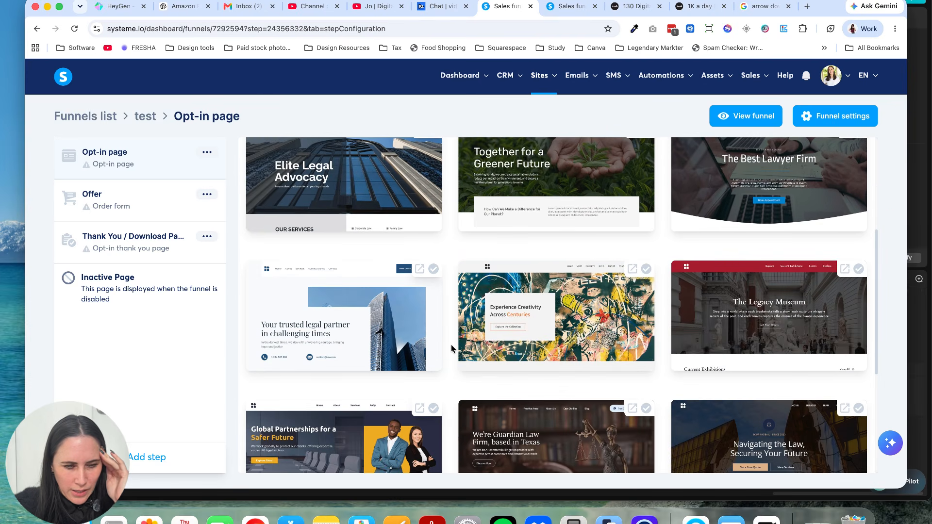
scroll(451, 345, "down", 4)
scroll(452, 349, "down", 2)
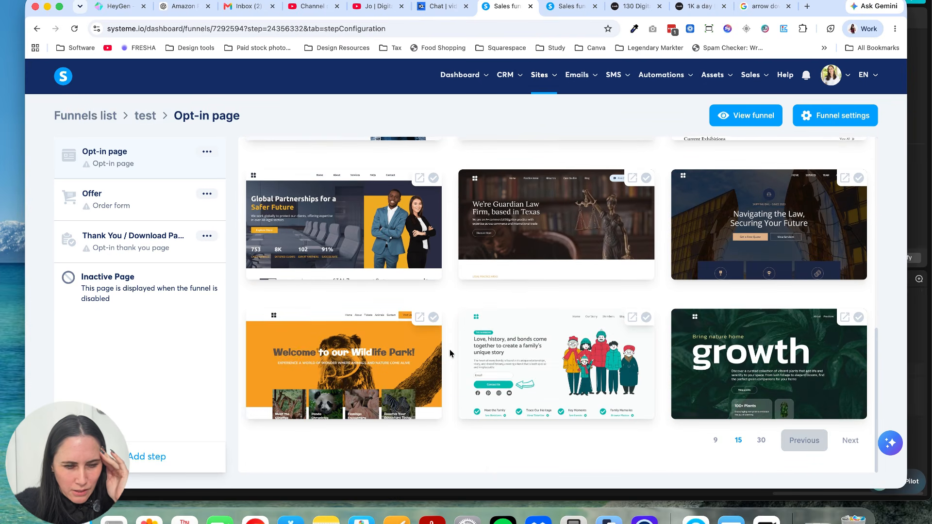
left_click(761, 441)
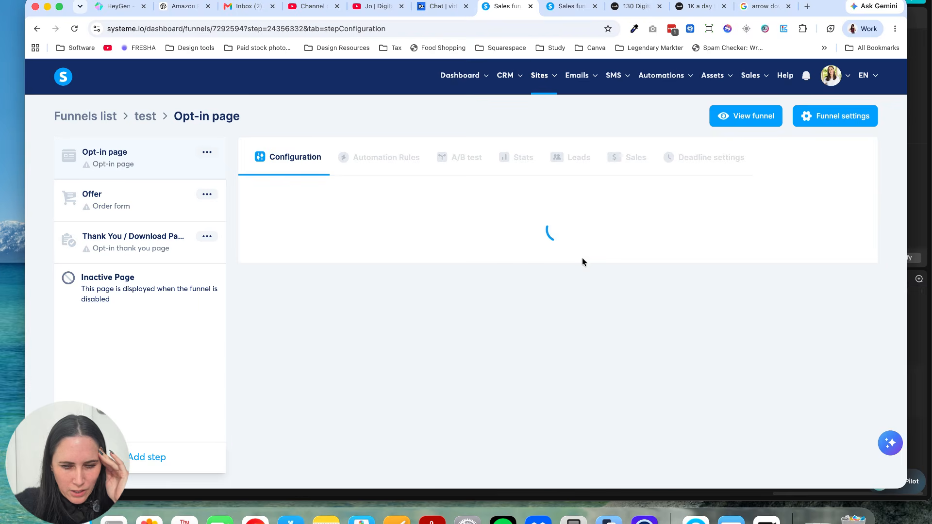
Step: Apply the "Welcome to Blossom Kids Care" template to the Opt-in page
scroll(454, 354, "down", 7)
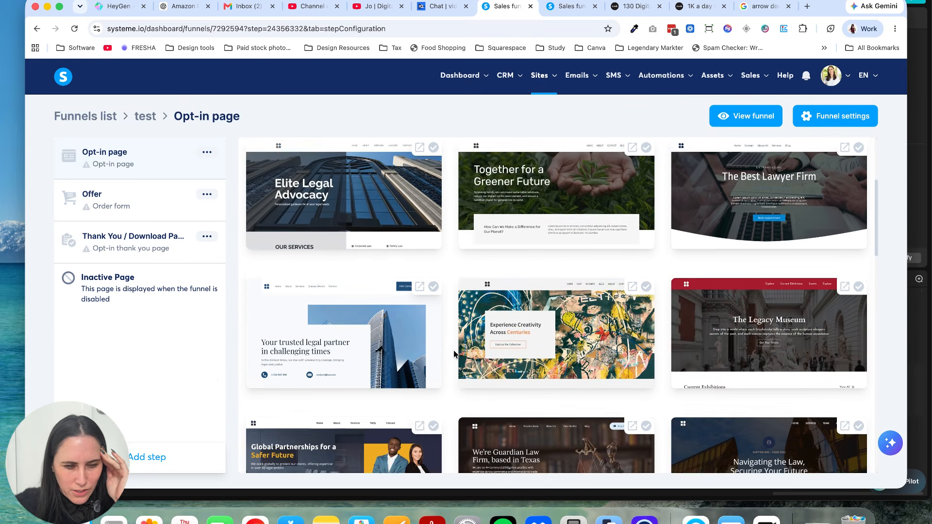
scroll(454, 353, "down", 5)
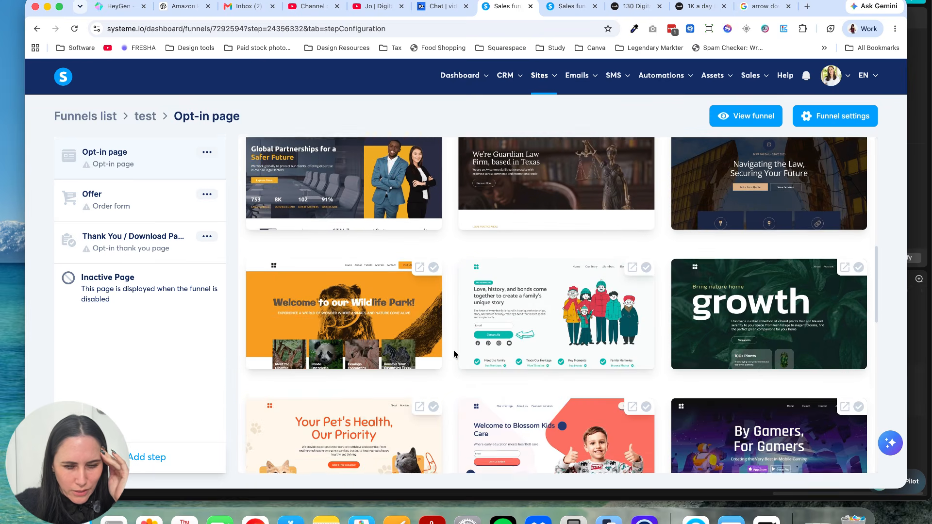
scroll(454, 353, "down", 2)
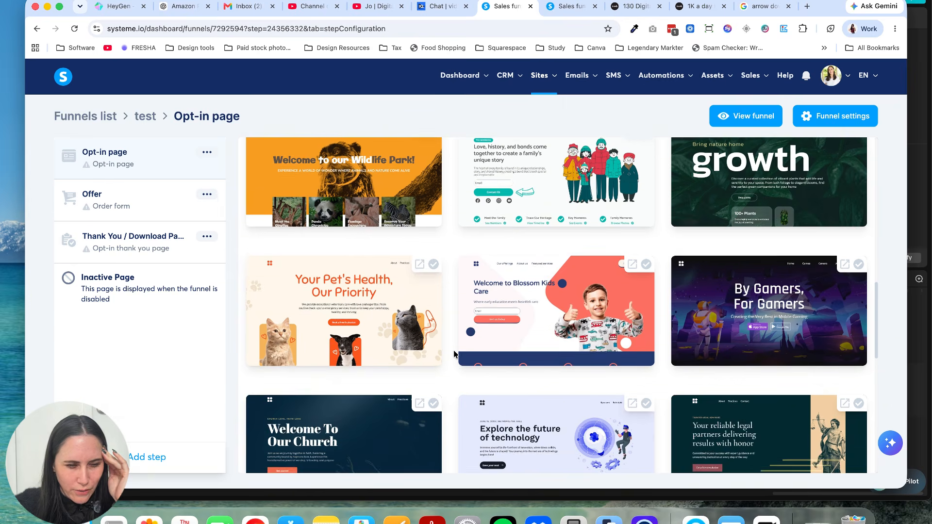
left_click(545, 322)
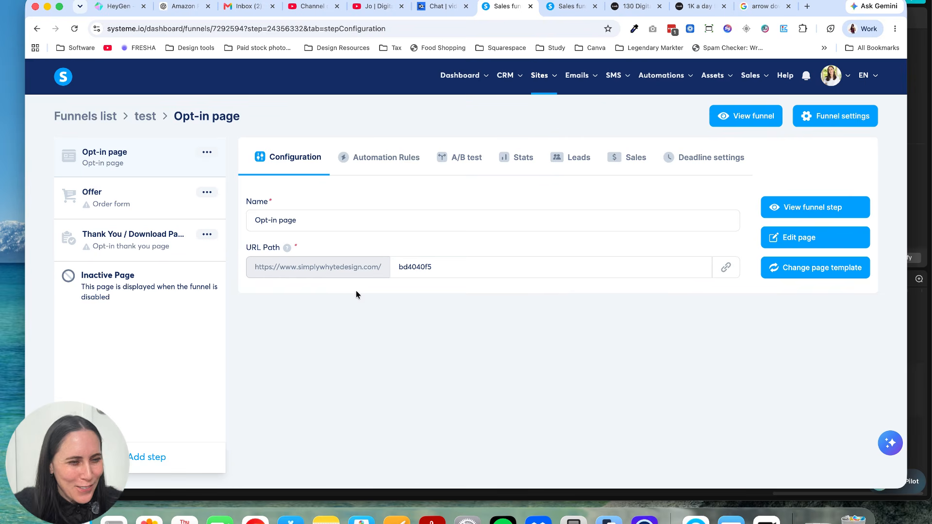
Step: Apply the "Almost there..." order form template to the Offer step
left_click(171, 192)
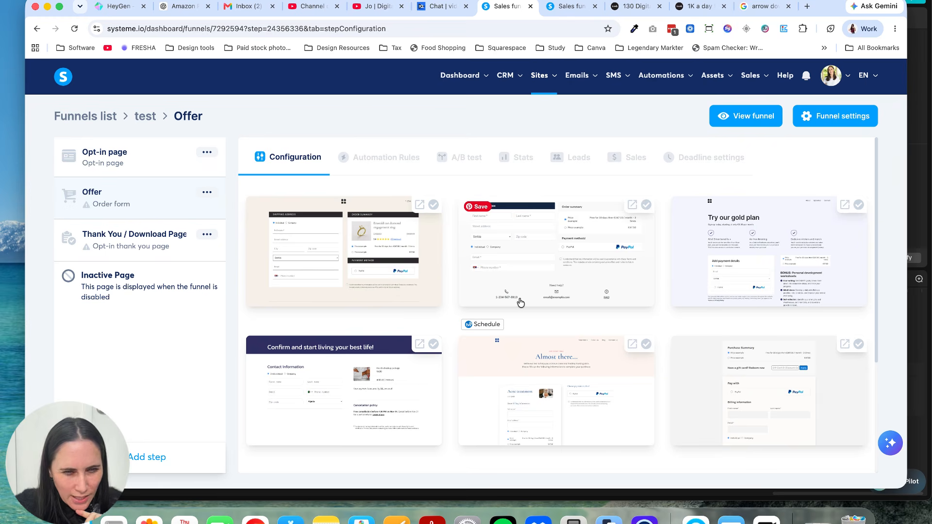
left_click(566, 403)
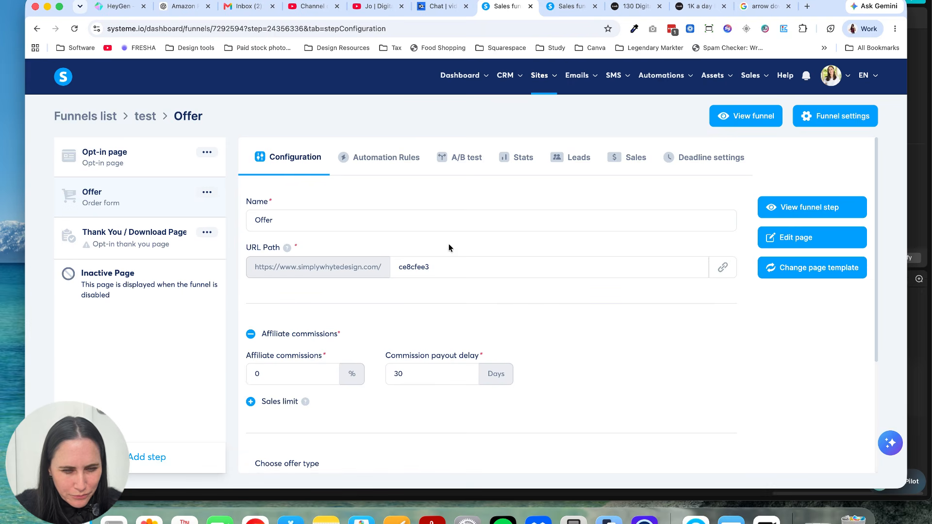
Step: Apply the "Thank you for signing up!" template featuring exclusive antique products to the Thank You / Download Page step
left_click_drag(139, 246, 93, 244)
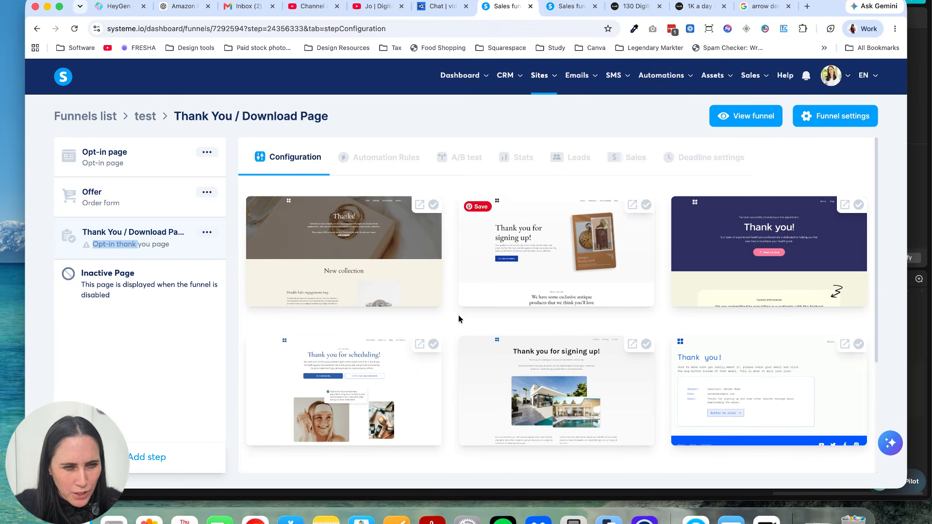
left_click(577, 287)
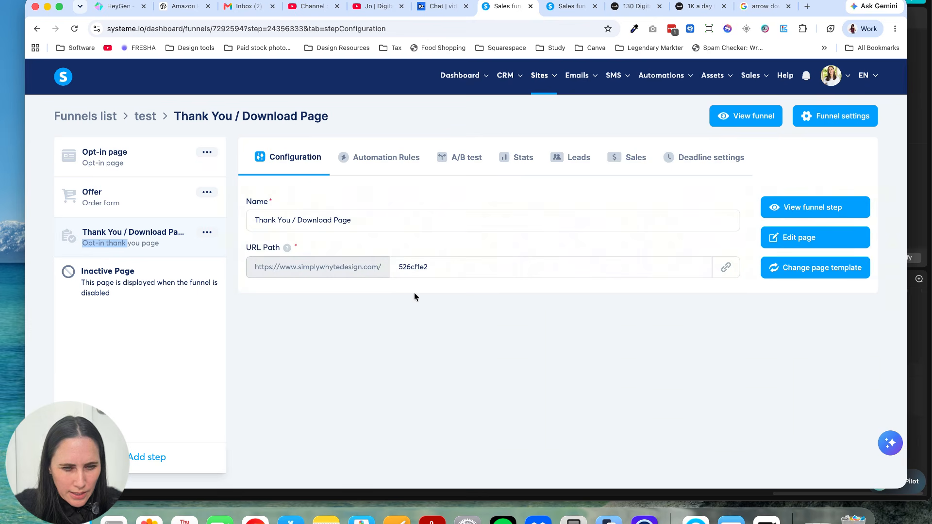
Step: Open the Opt-in page for editing and delete the navigation row above the "Welcome to Blossom Kids Care" headline
left_click(163, 158)
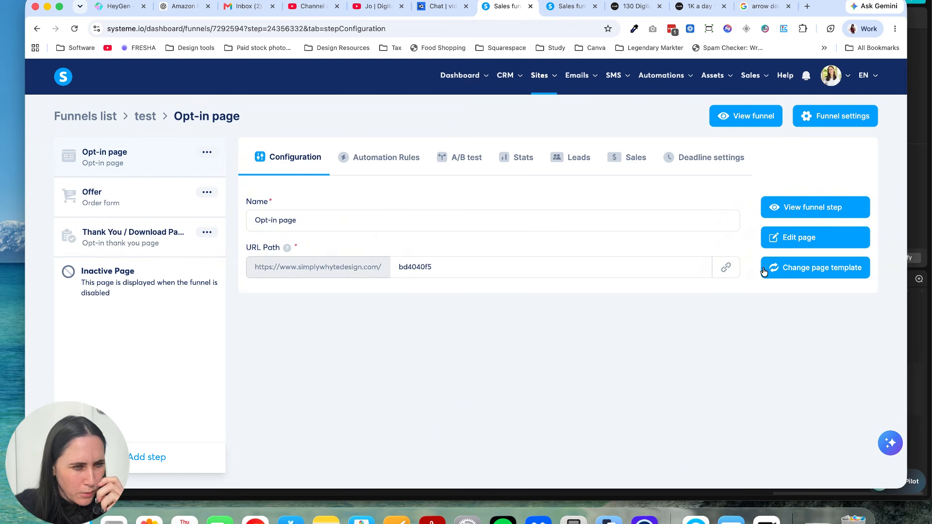
left_click(792, 238)
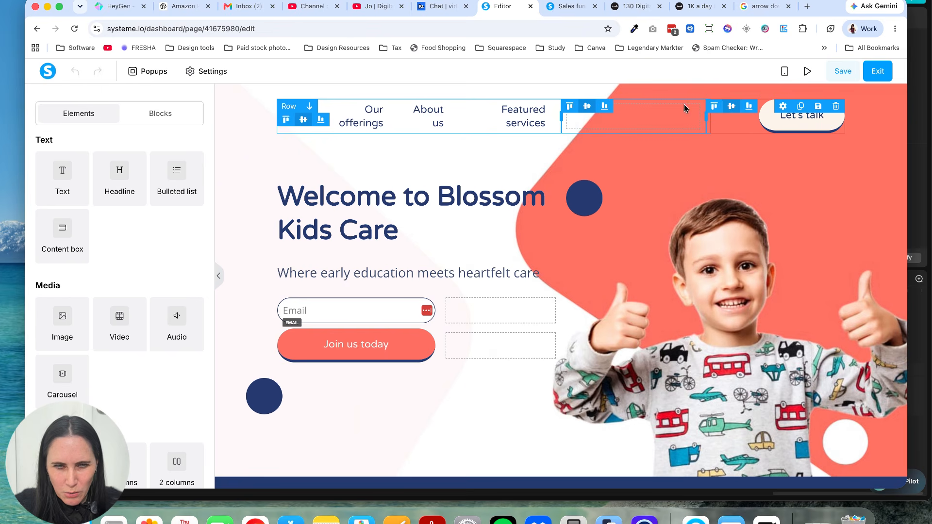
left_click(834, 106)
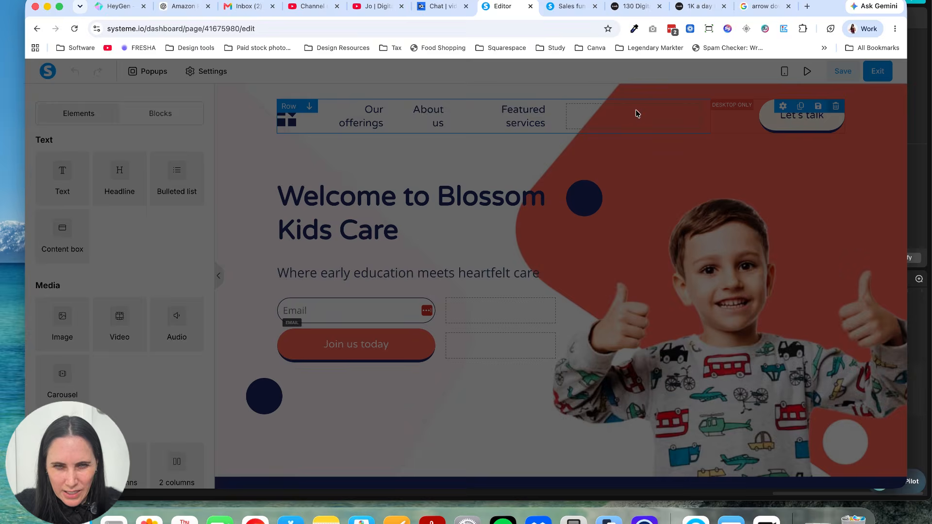
left_click(548, 97)
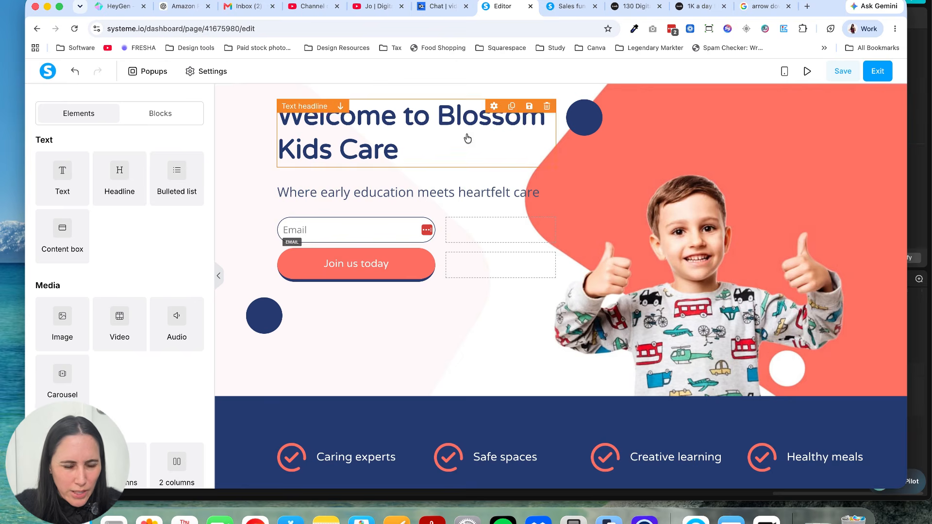
Step: Delete every section below the hero, from the "Caring experts" strip through "Receive exclusive blossom kids care news and tips"
scroll(479, 421, "down", 15)
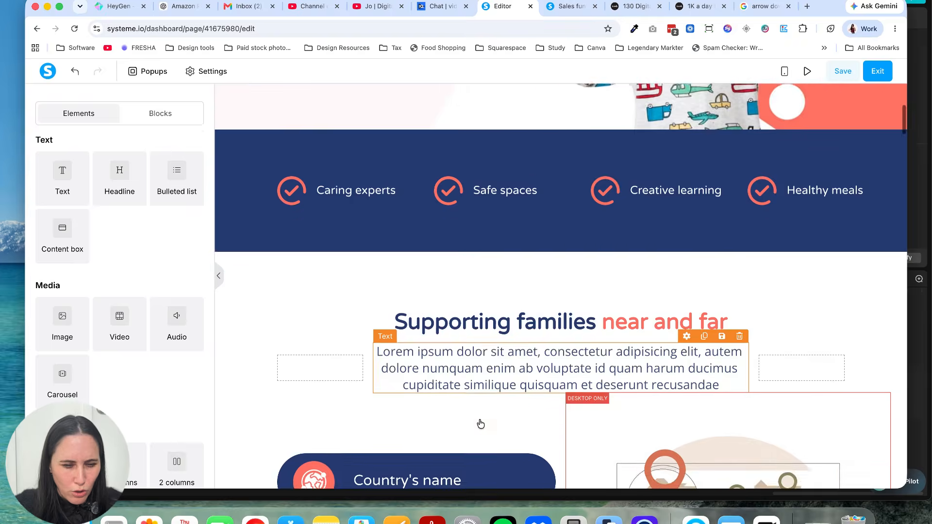
scroll(479, 423, "down", 20)
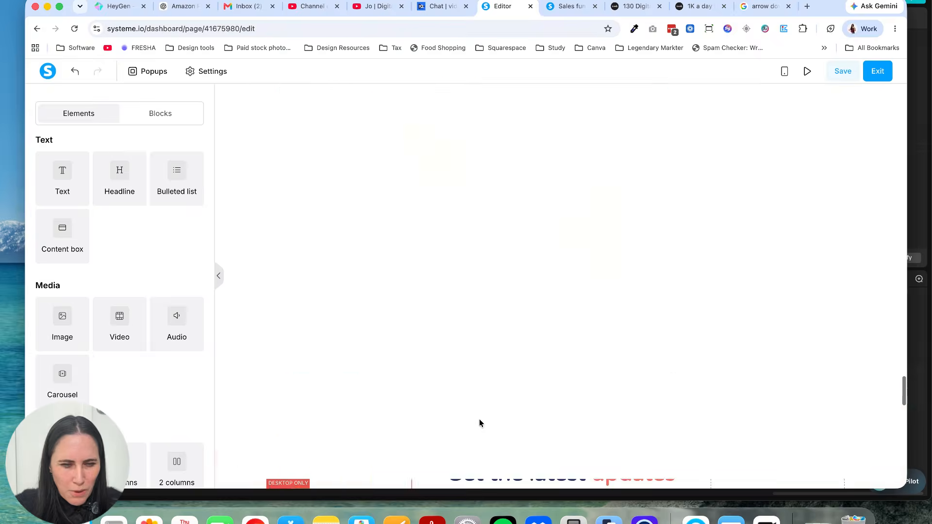
scroll(479, 423, "up", 20)
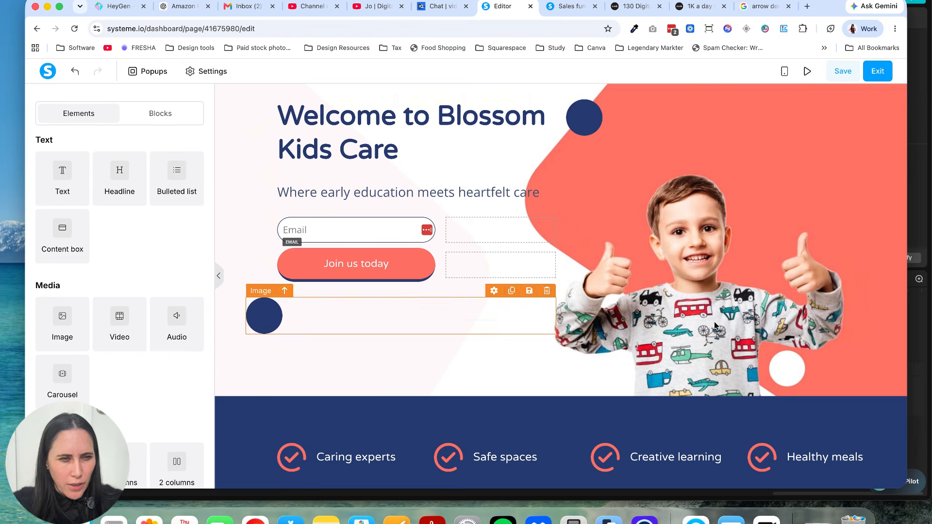
scroll(901, 383, "down", 1)
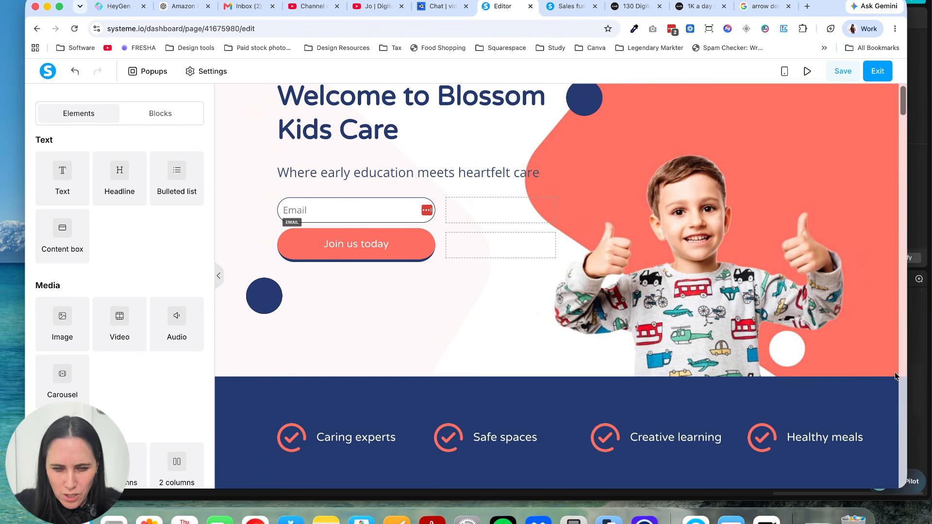
left_click(898, 370)
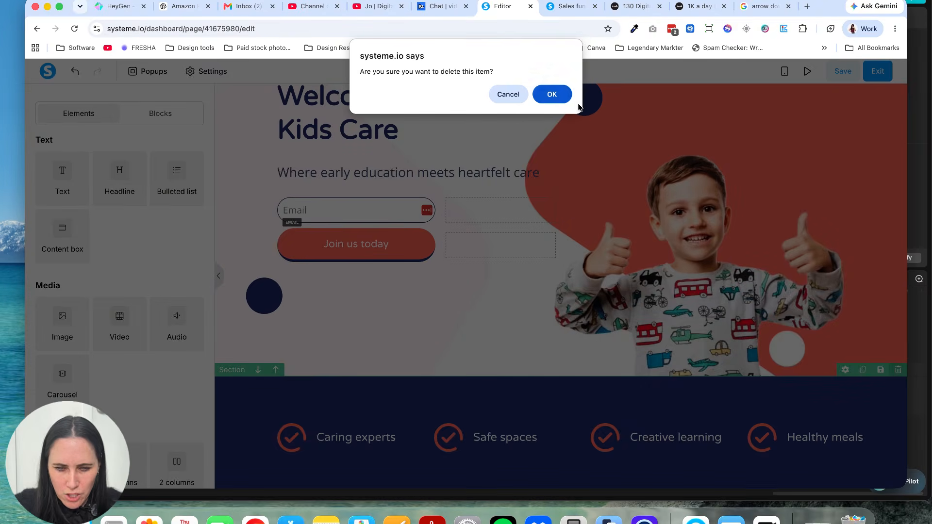
left_click(557, 95)
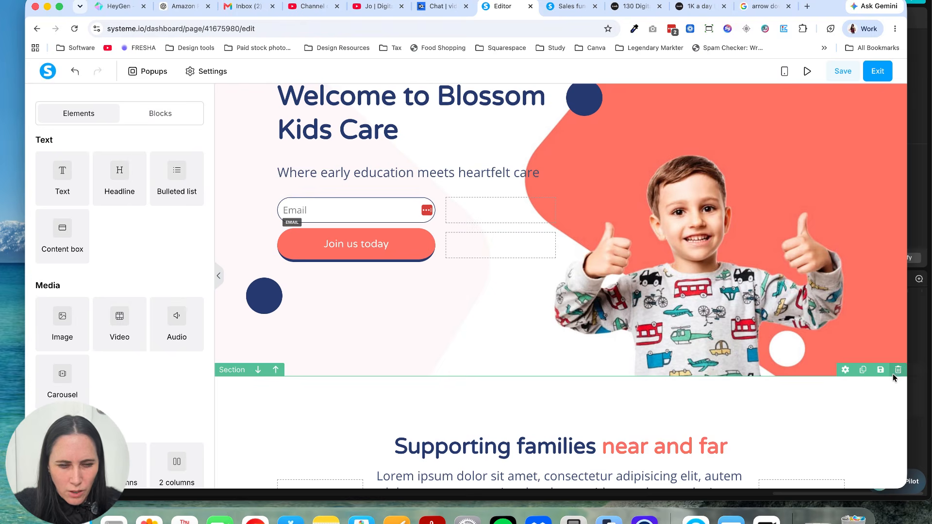
left_click(894, 372)
left_click(553, 97)
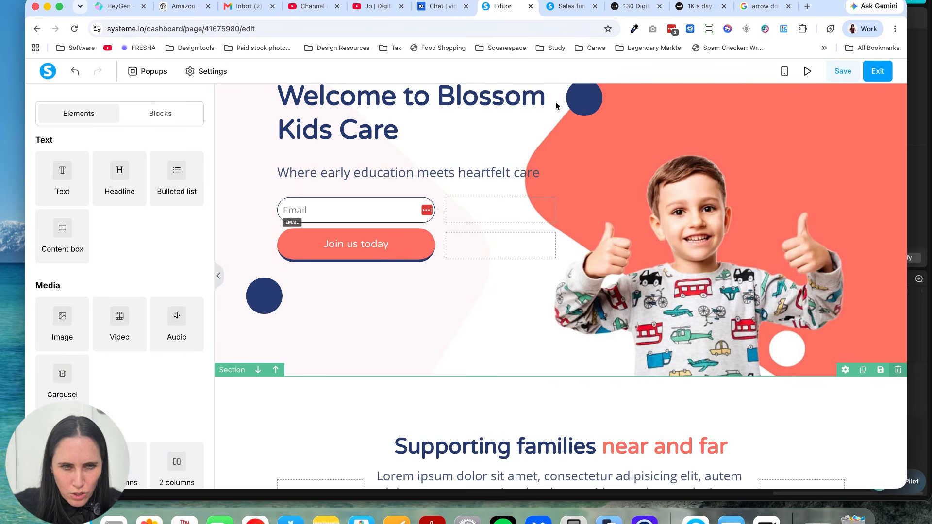
left_click(898, 372)
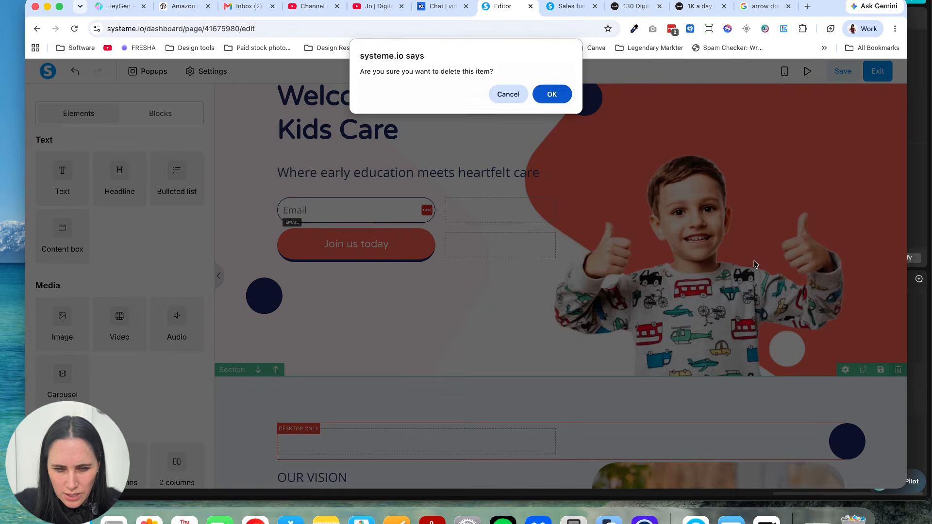
left_click(552, 95)
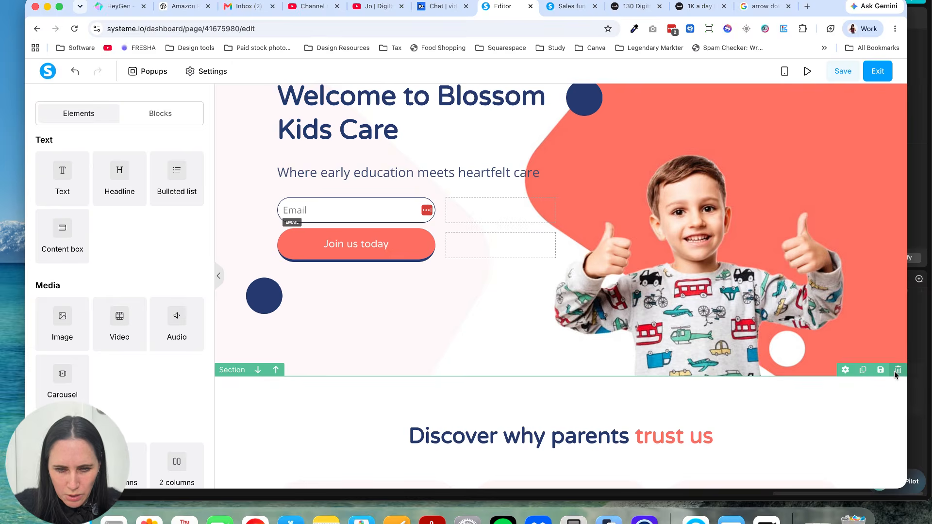
left_click(894, 371)
left_click(554, 95)
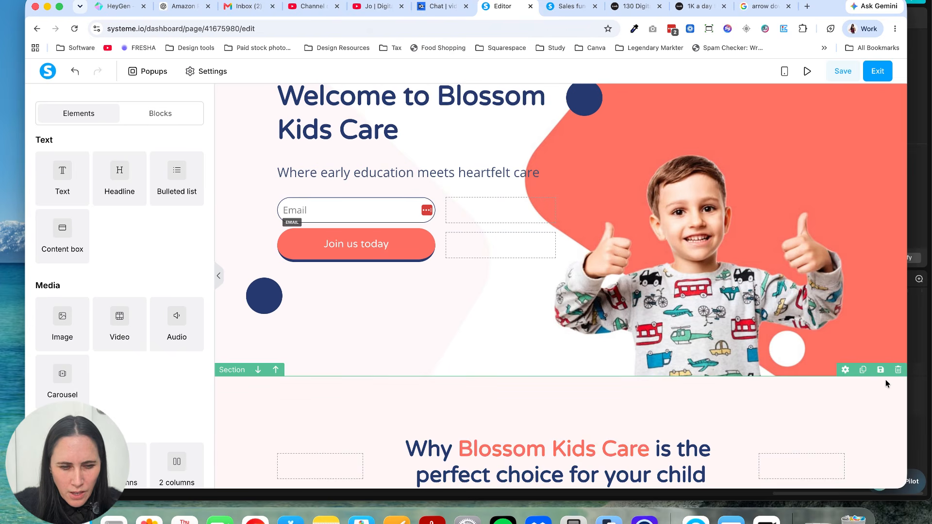
left_click(894, 372)
left_click(552, 94)
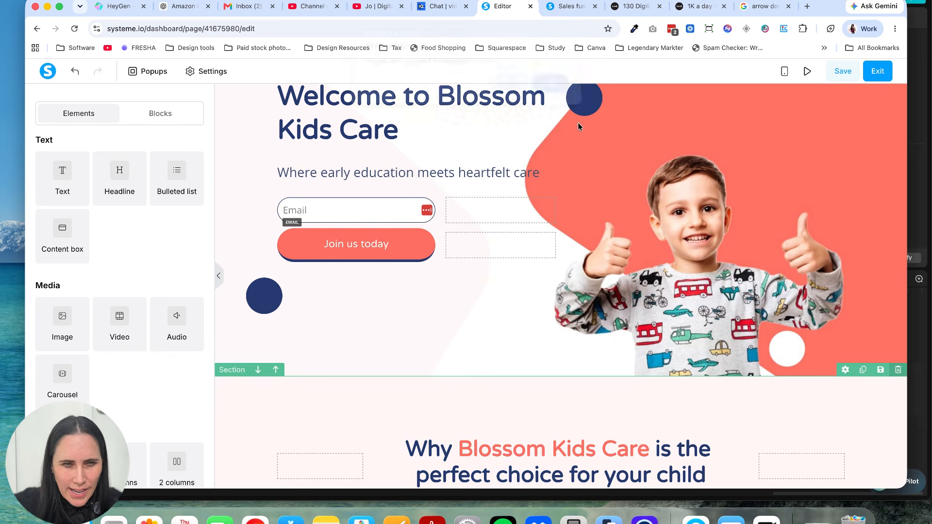
left_click(898, 371)
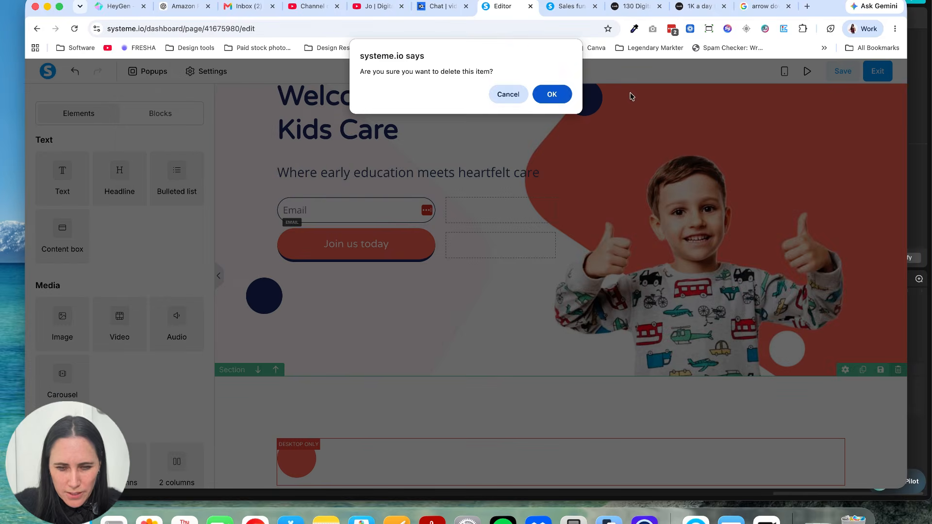
left_click(551, 94)
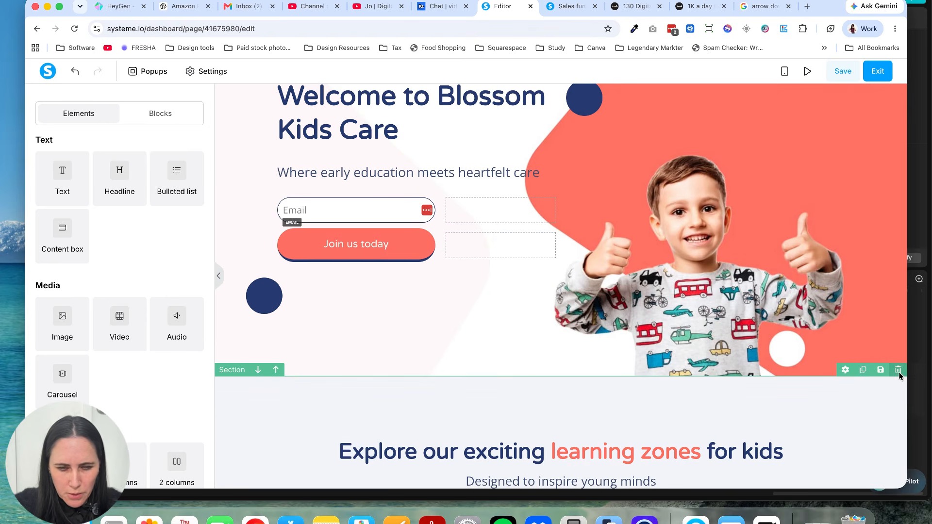
left_click(898, 370)
left_click(552, 94)
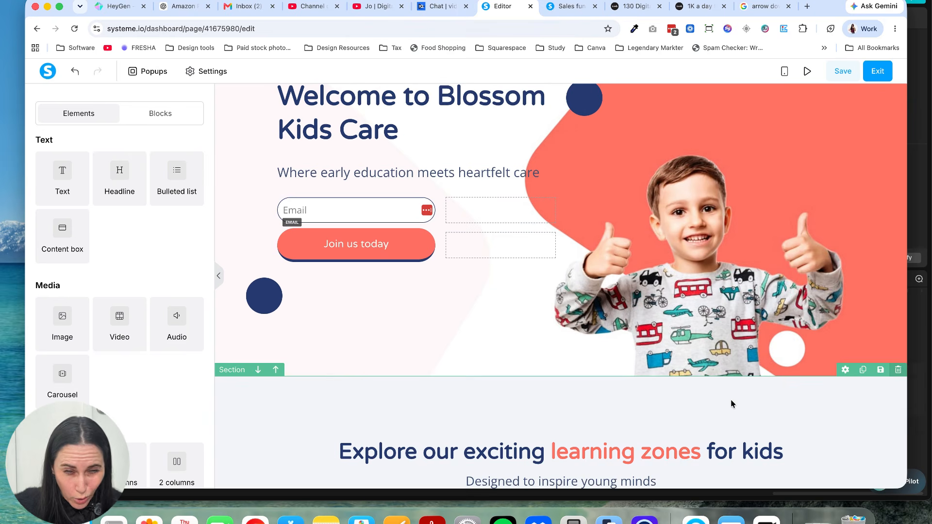
left_click(898, 370)
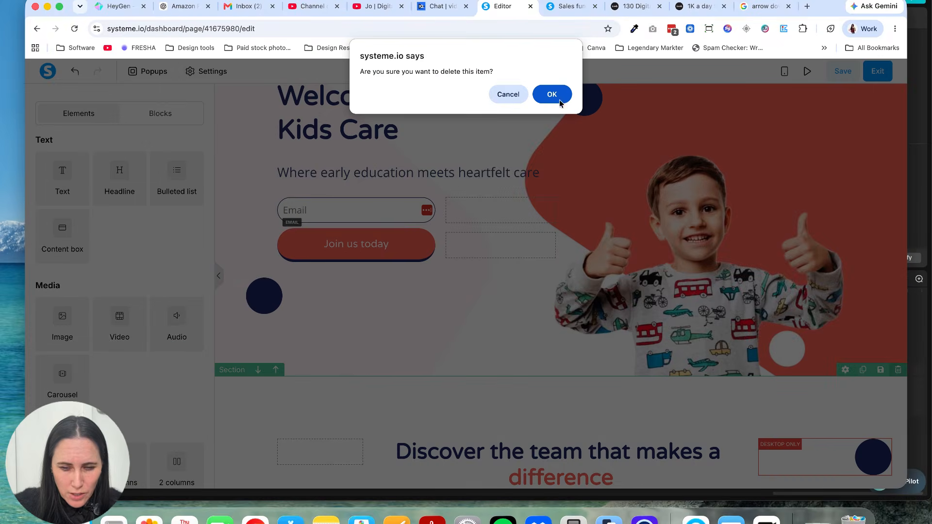
left_click(551, 94)
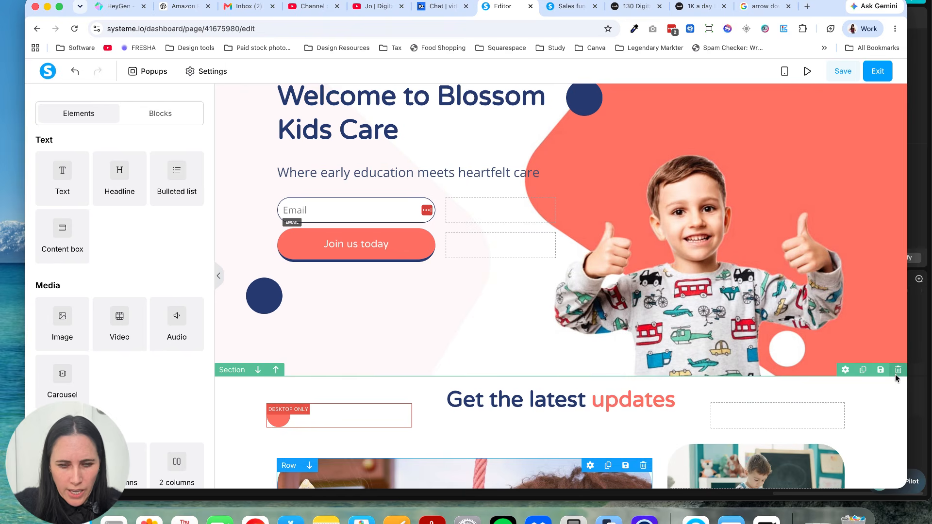
left_click(897, 371)
left_click(559, 88)
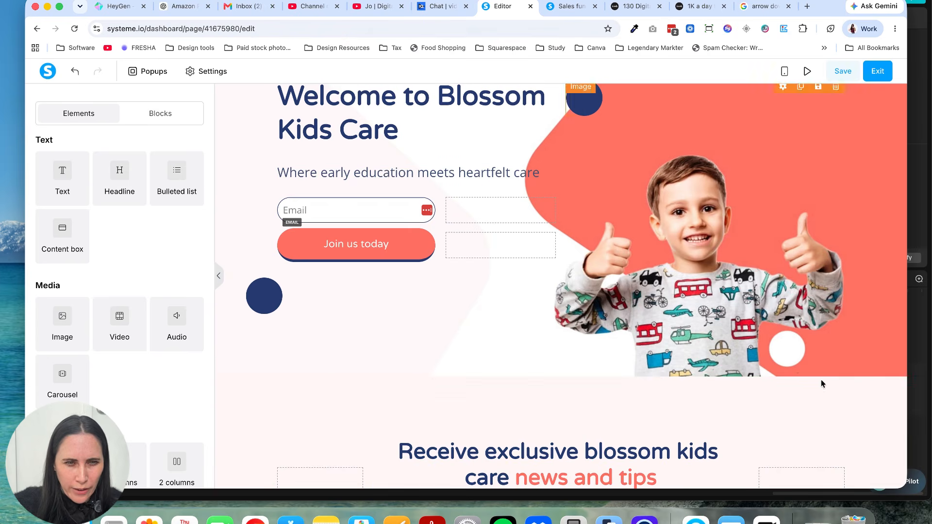
left_click(898, 370)
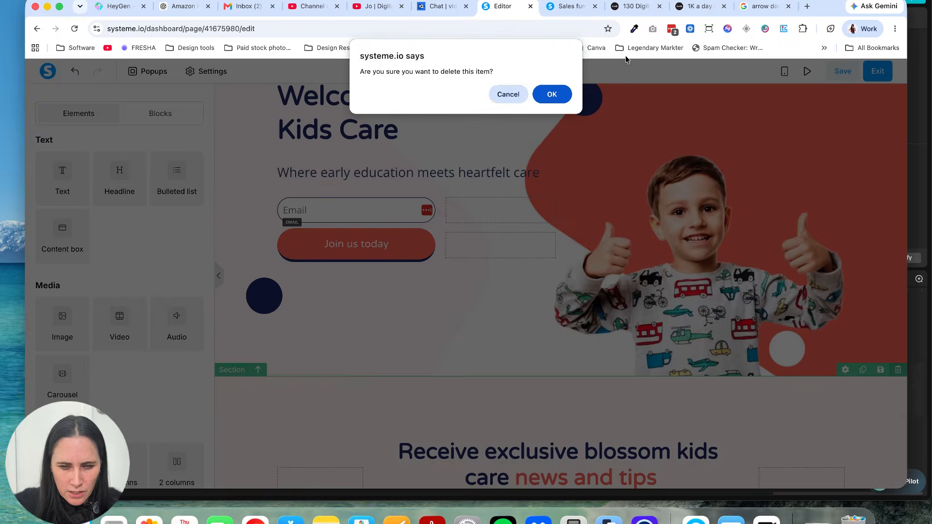
left_click(552, 97)
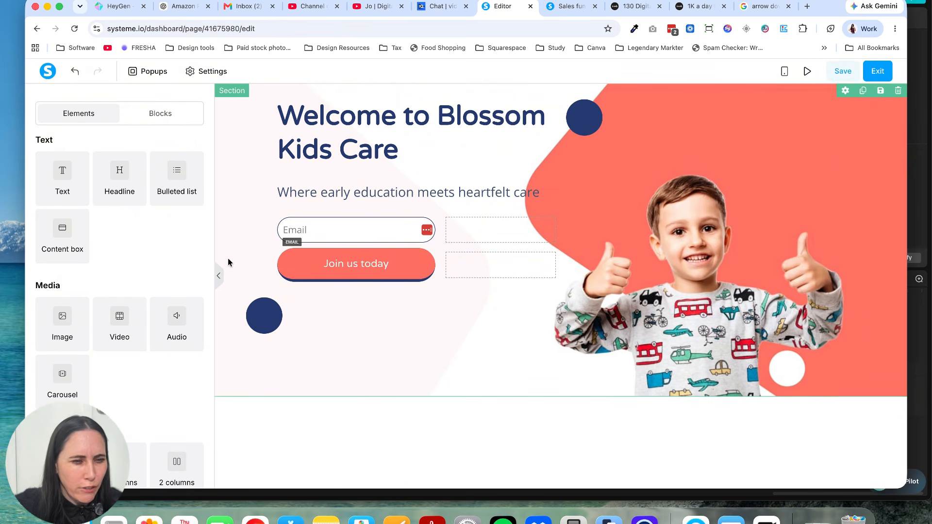
left_click(376, 122)
left_click_drag(407, 151, 276, 122)
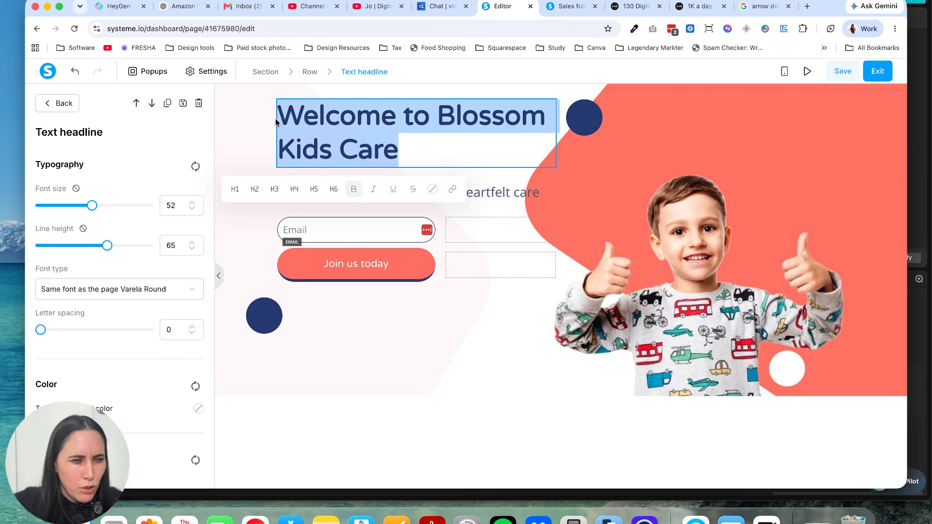
left_click(376, 253)
Step: Duplicate the Email field in the hero form and set the upper copy's input type to First name
left_click(372, 230)
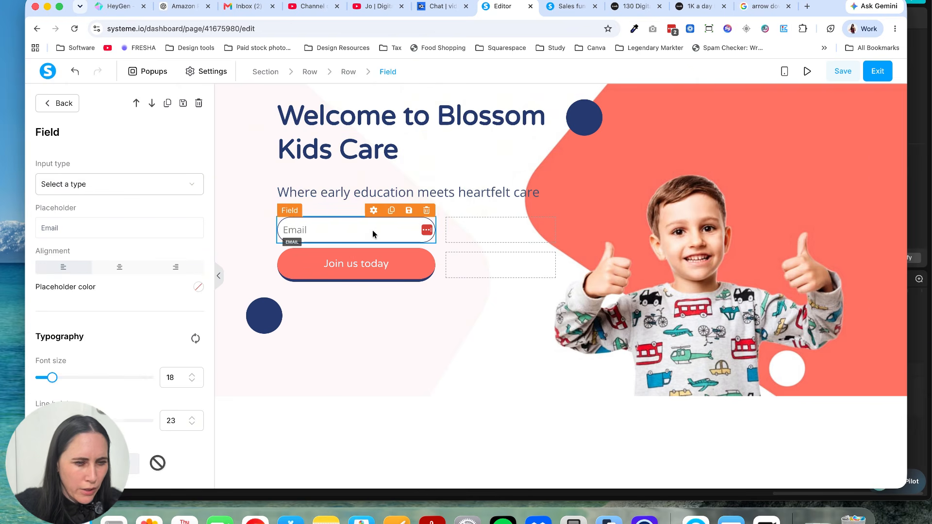
left_click(402, 328)
left_click(390, 212)
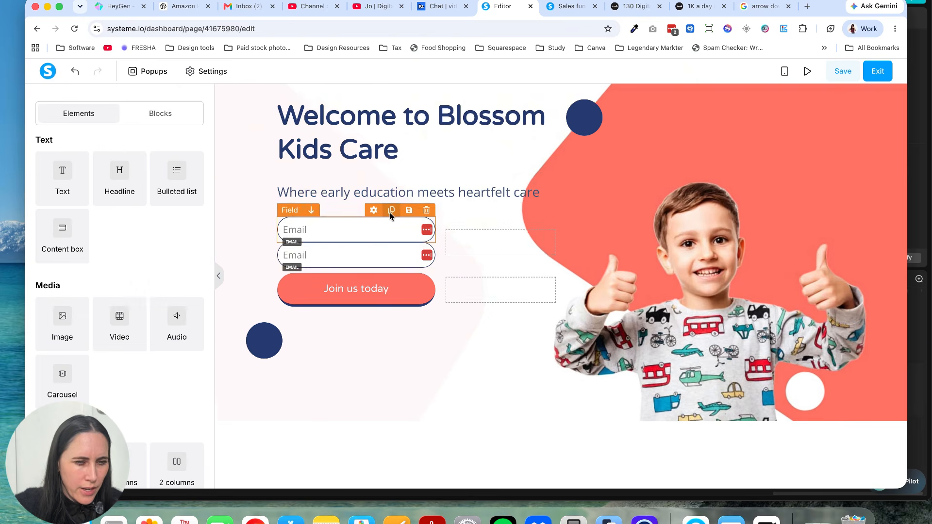
left_click(372, 239)
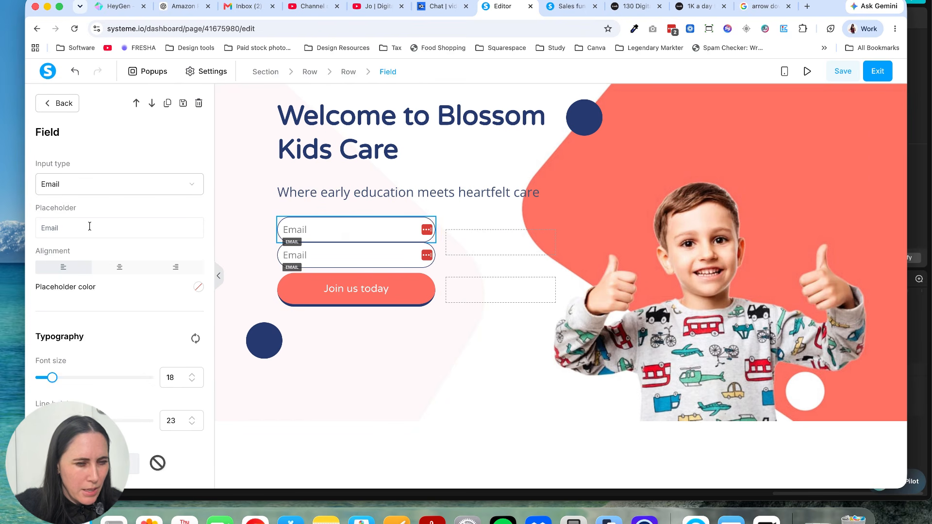
left_click(135, 188)
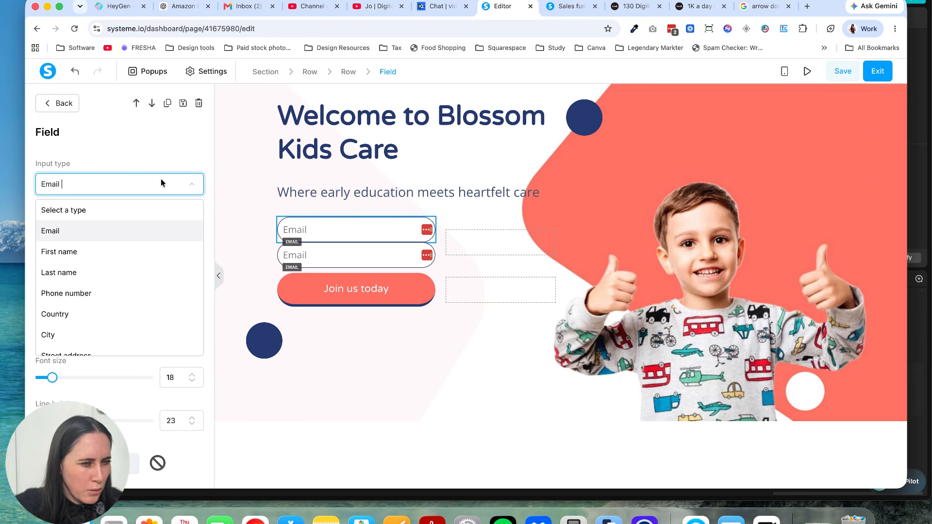
left_click(133, 253)
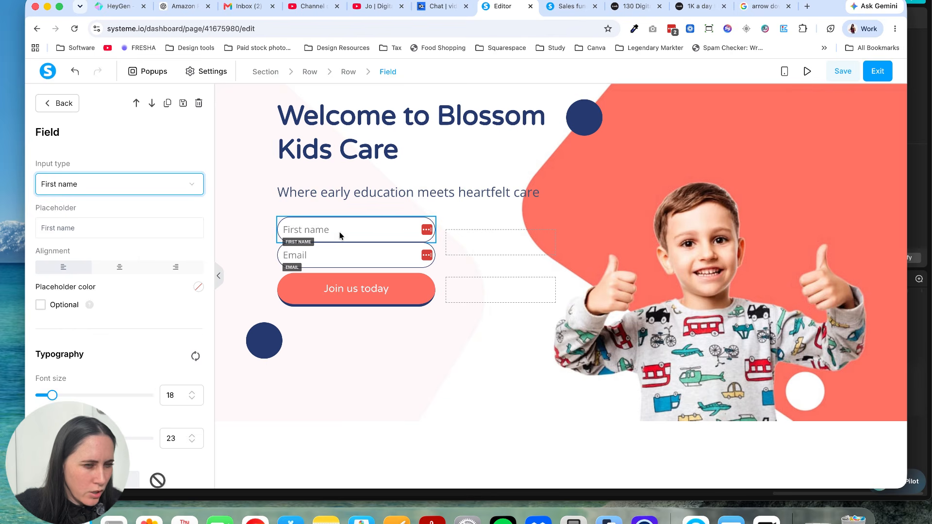
left_click(347, 252)
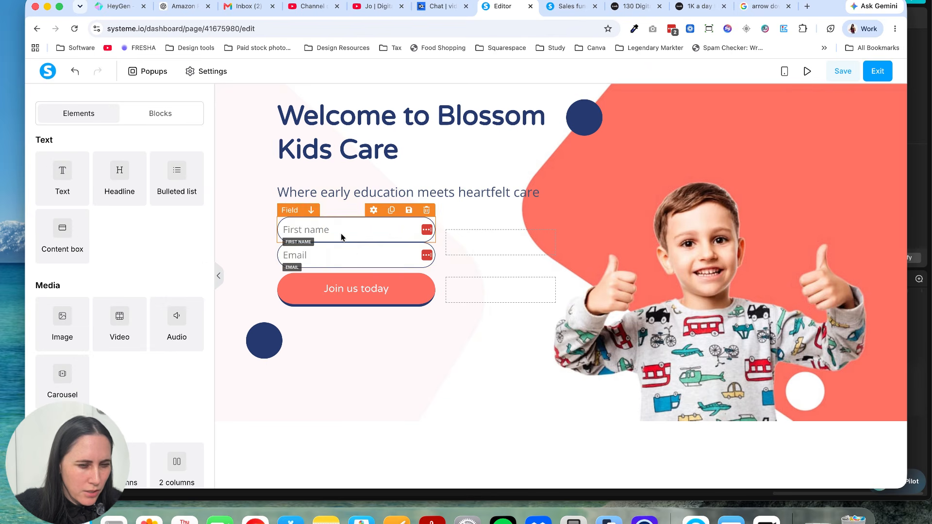
Step: Give the First name field in the hero form separate per-side padding and margin values, with a bottom margin of 20
left_click(341, 237)
scroll(126, 228, "down", 8)
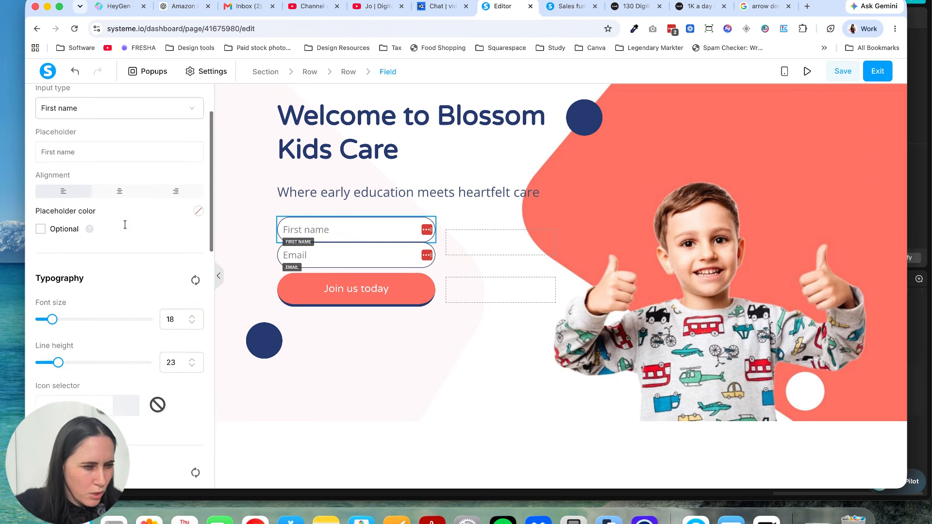
scroll(125, 228, "down", 2)
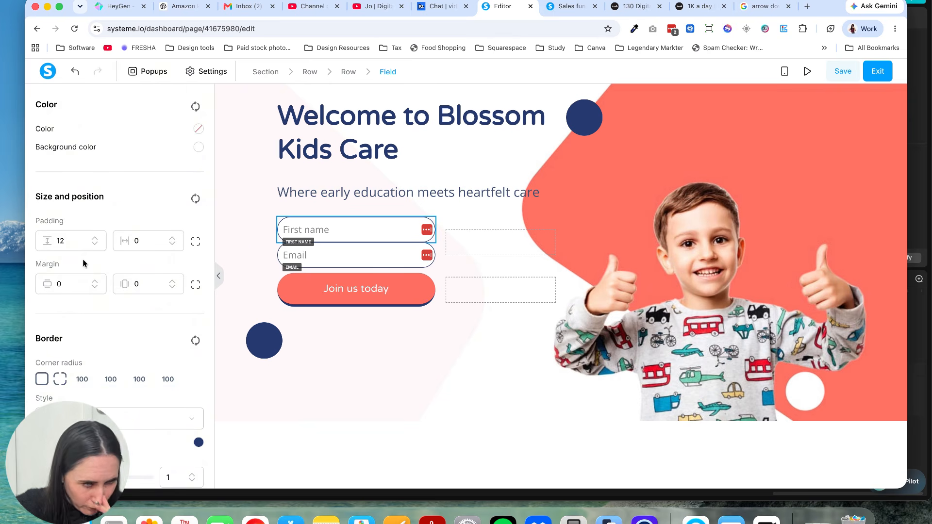
left_click(195, 243)
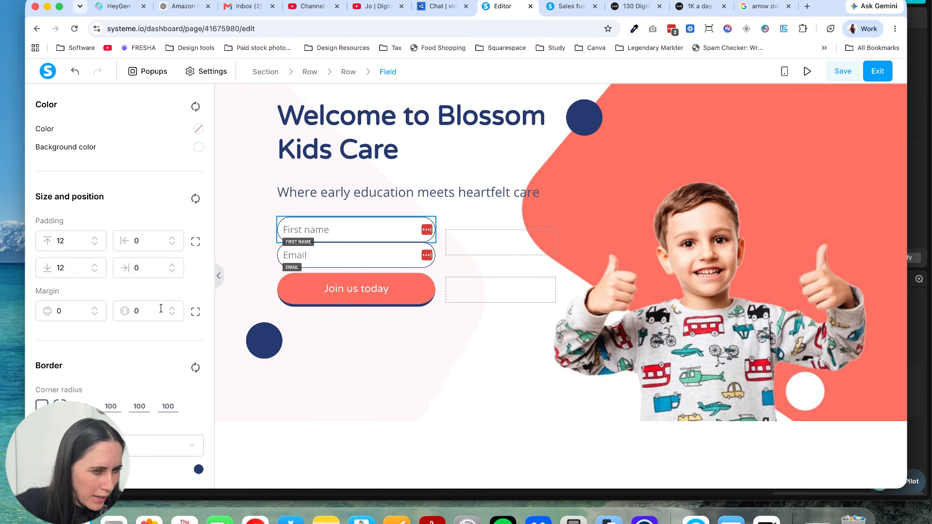
left_click(195, 312)
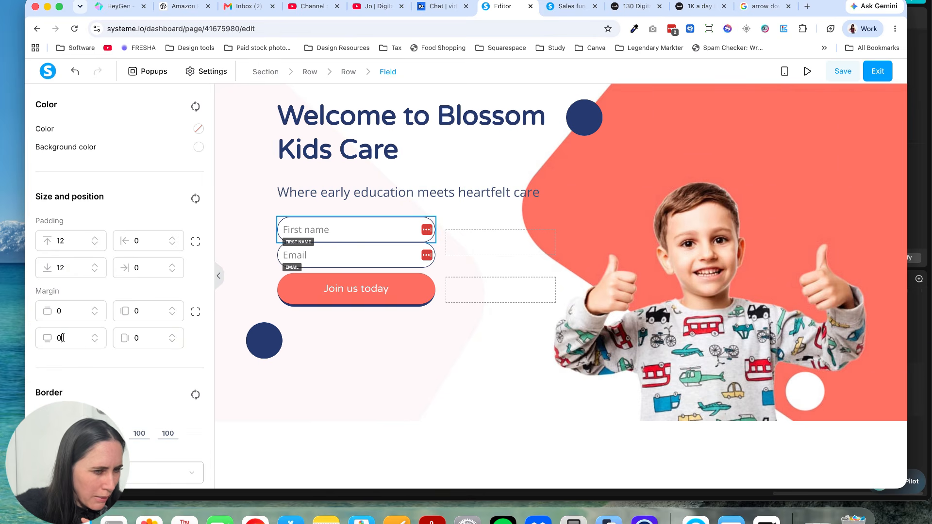
type("20")
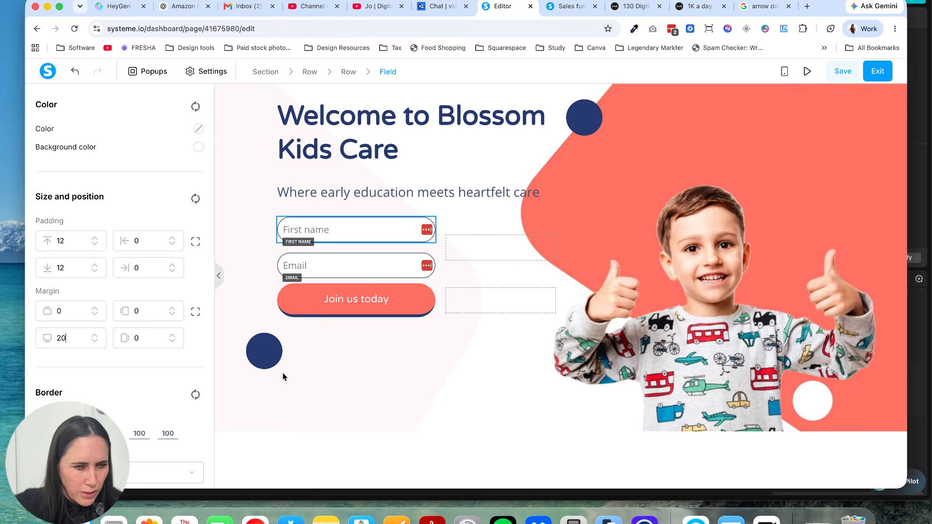
left_click(350, 352)
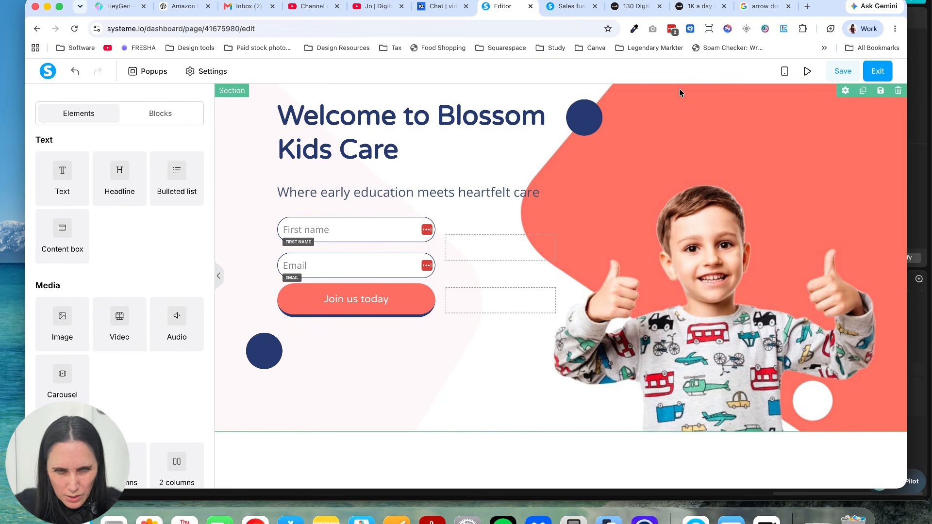
Step: Remove the background image of the boy and coral shape from the hero section
left_click(241, 127)
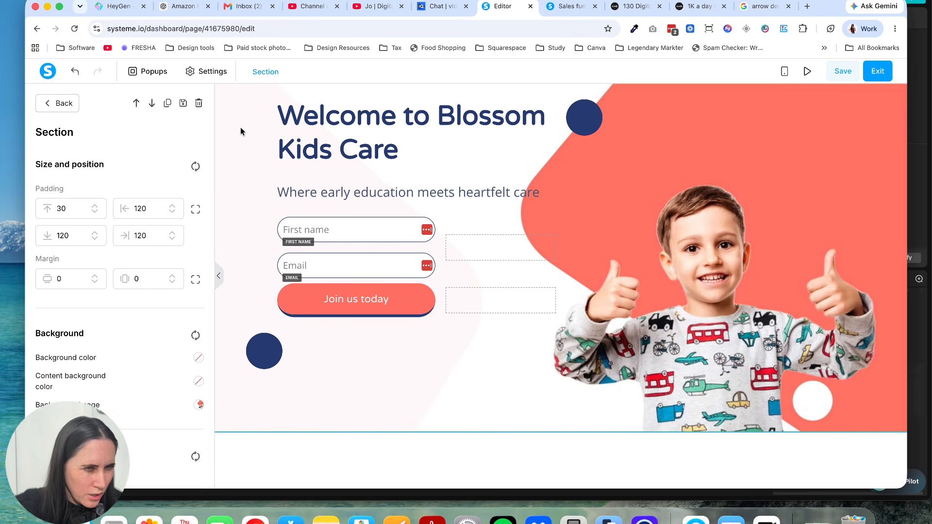
scroll(139, 241, "down", 3)
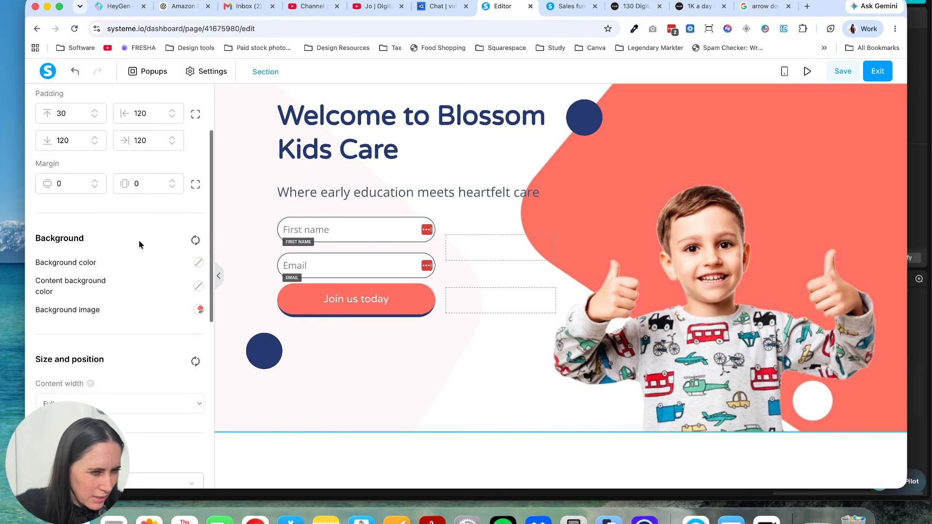
left_click(198, 303)
left_click(287, 360)
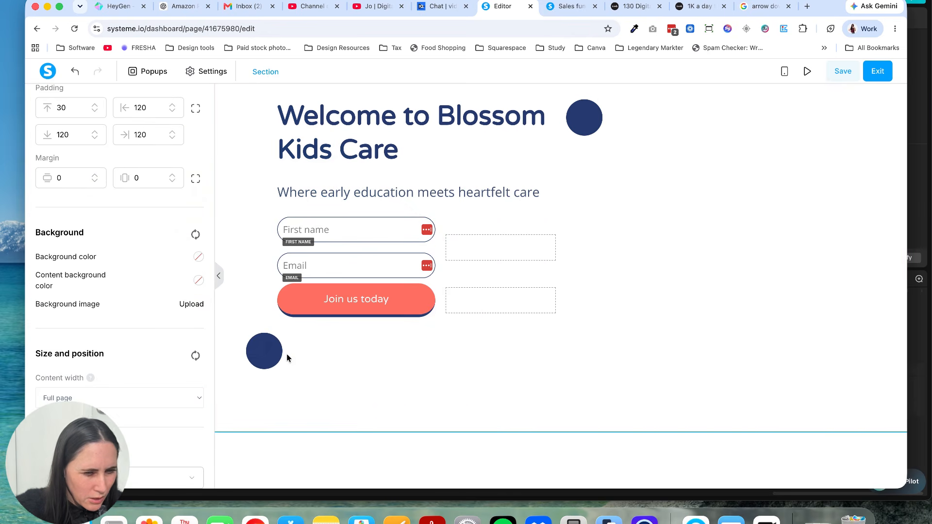
left_click(587, 175)
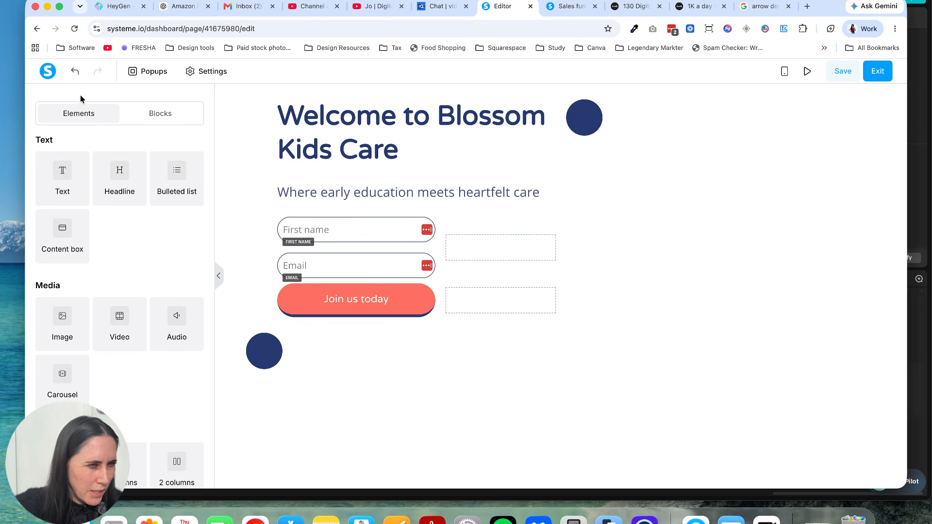
Step: Add an Image element to the hero's second column, directly below the blue circle beside the headline
left_click_drag(72, 344, 476, 243)
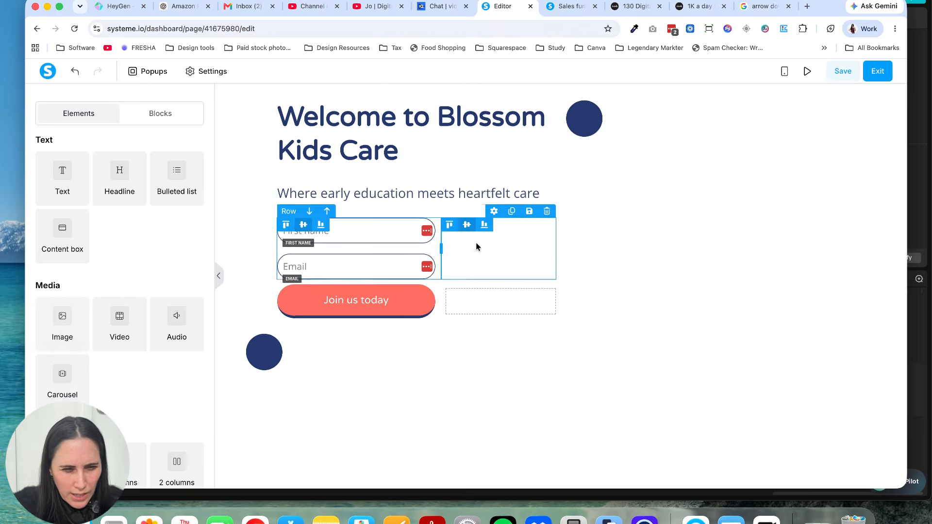
left_click_drag(529, 224, 717, 126)
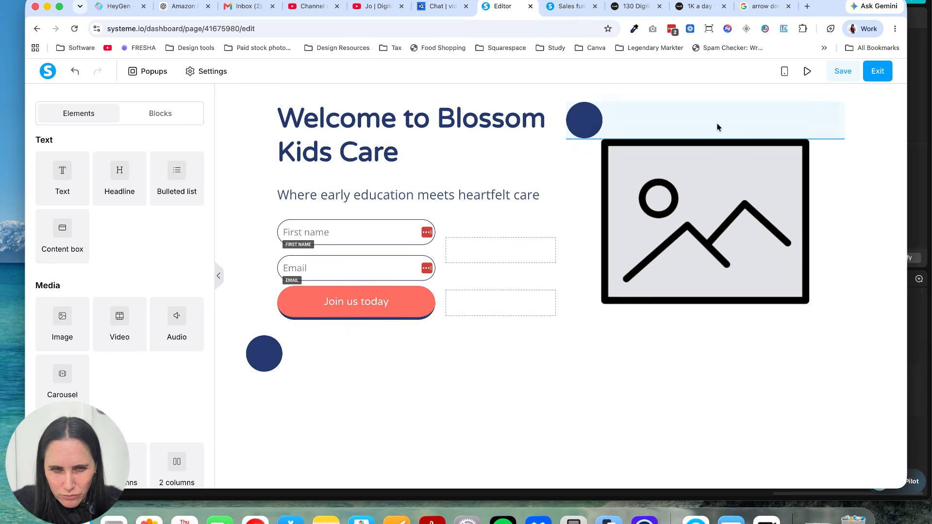
left_click(657, 228)
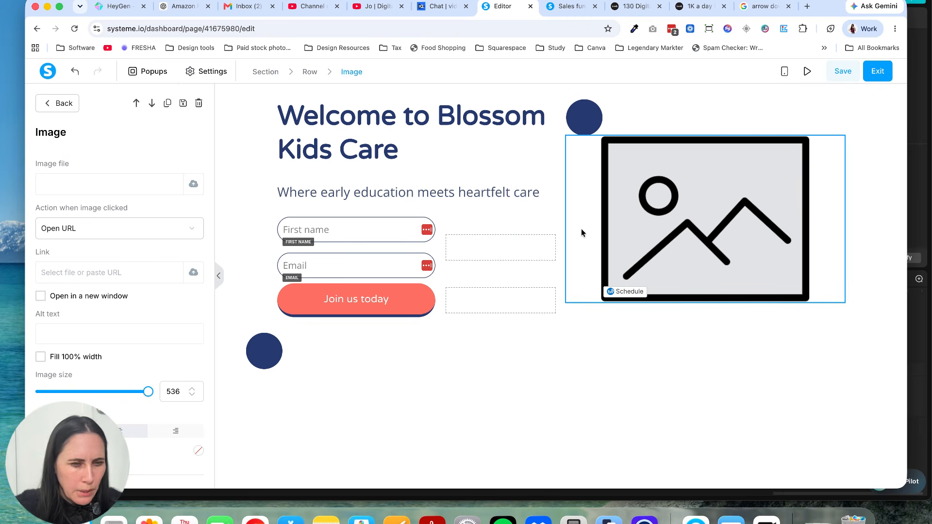
left_click(343, 427)
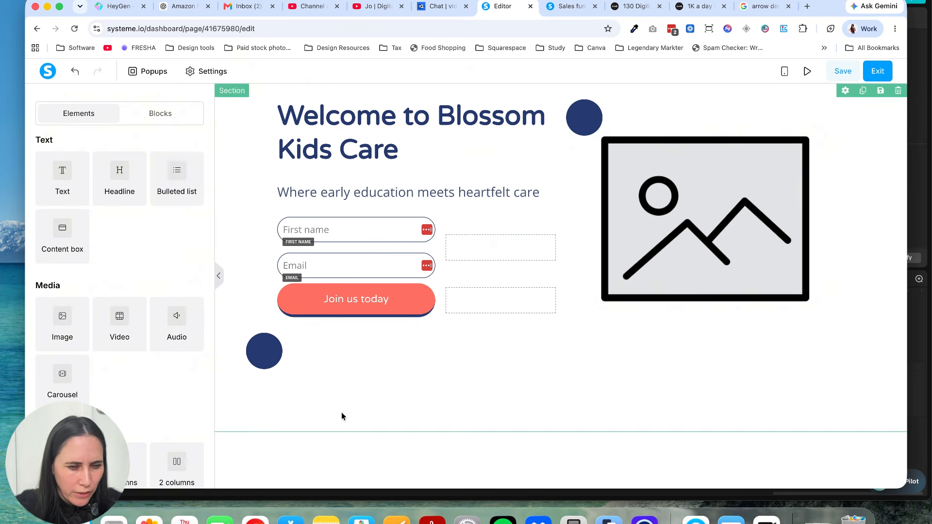
Step: Add a new section below the hero and place a 4 columns layout inside it
scroll(112, 238, "down", 5)
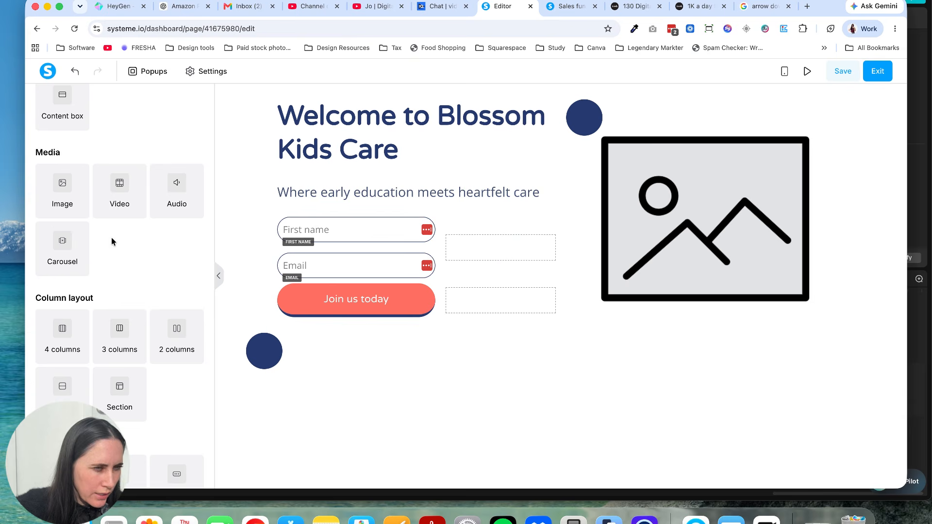
scroll(111, 241, "down", 4)
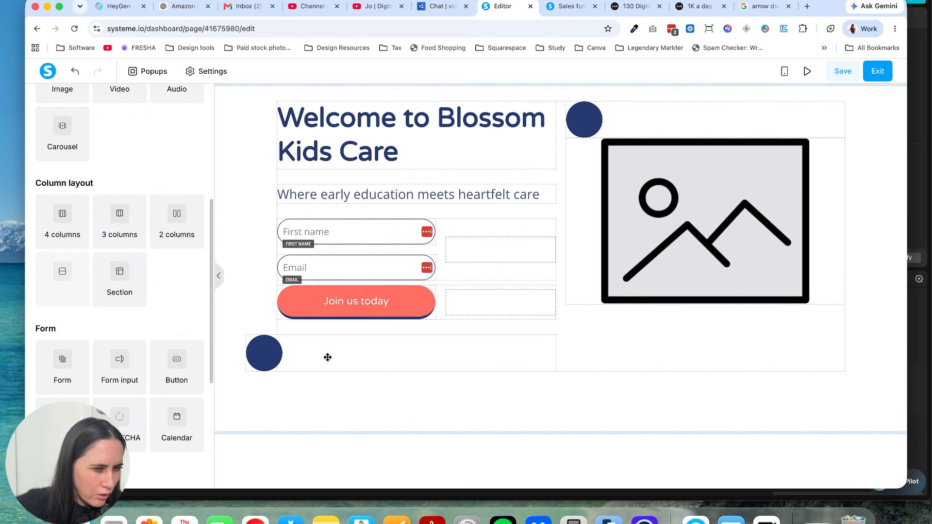
left_click_drag(328, 357, 427, 406)
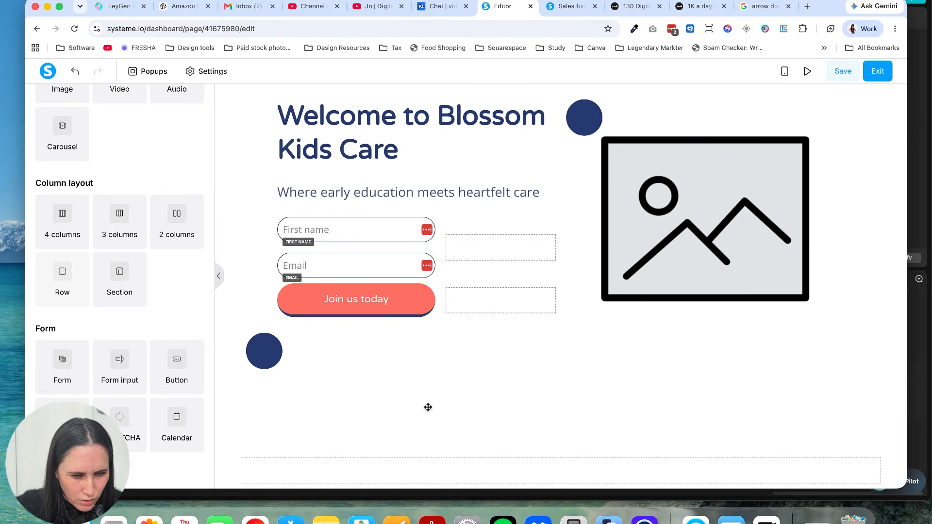
scroll(428, 407, "down", 1)
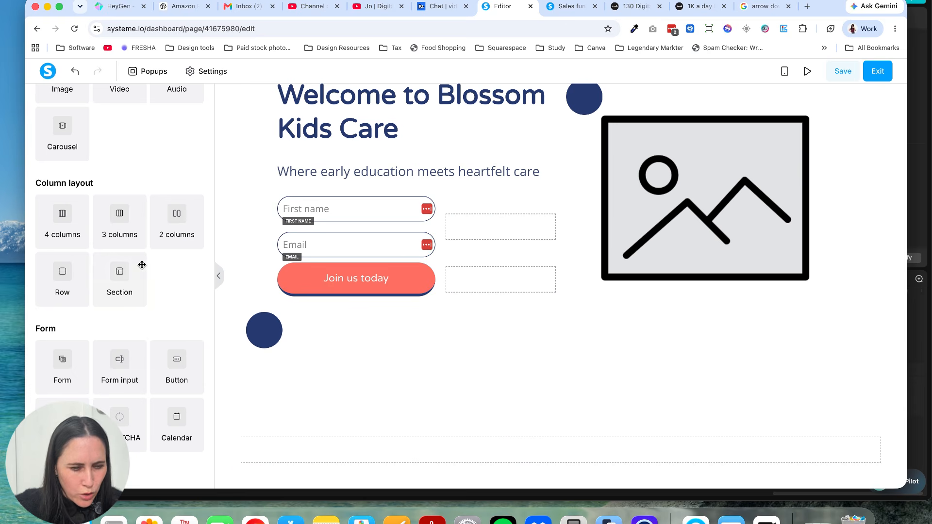
left_click_drag(68, 224, 398, 449)
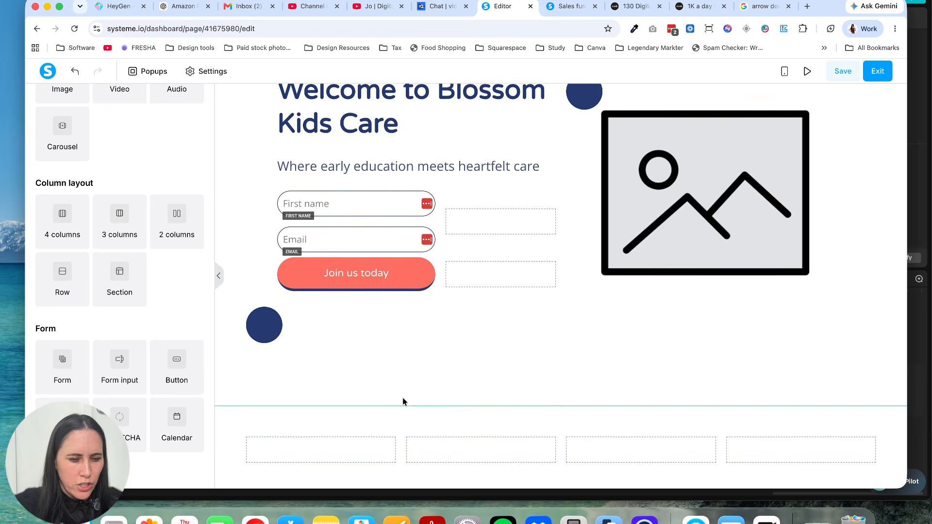
Step: Add a Text element to the first footer column and replace its placeholder text with "Contact"
scroll(121, 248, "up", 5)
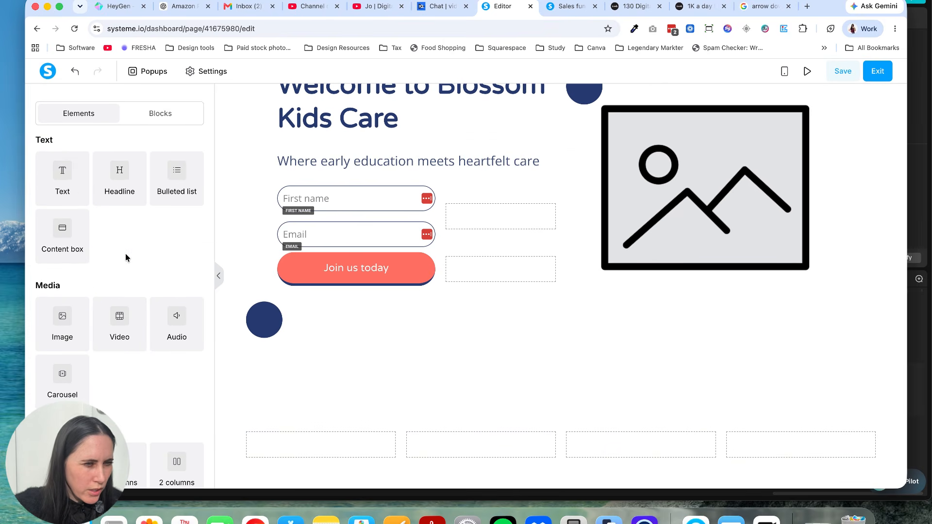
scroll(126, 256, "down", 5)
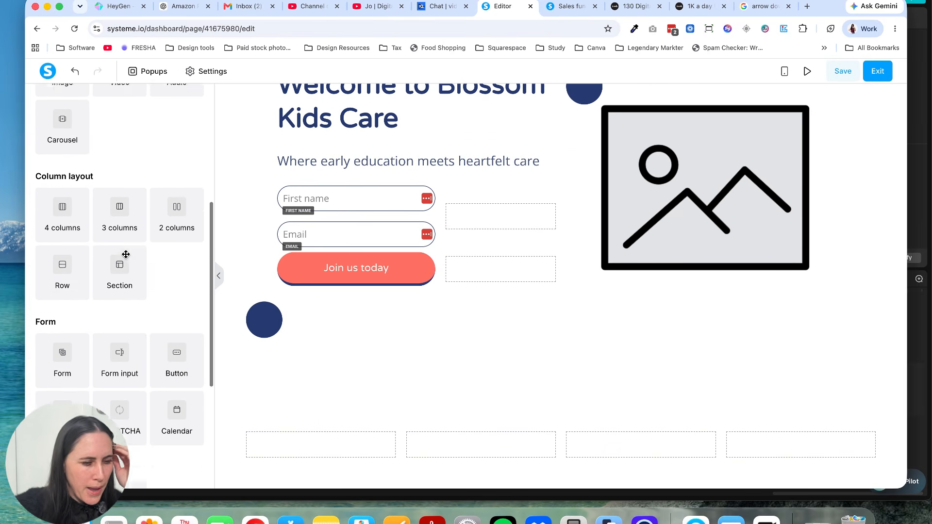
scroll(125, 255, "down", 5)
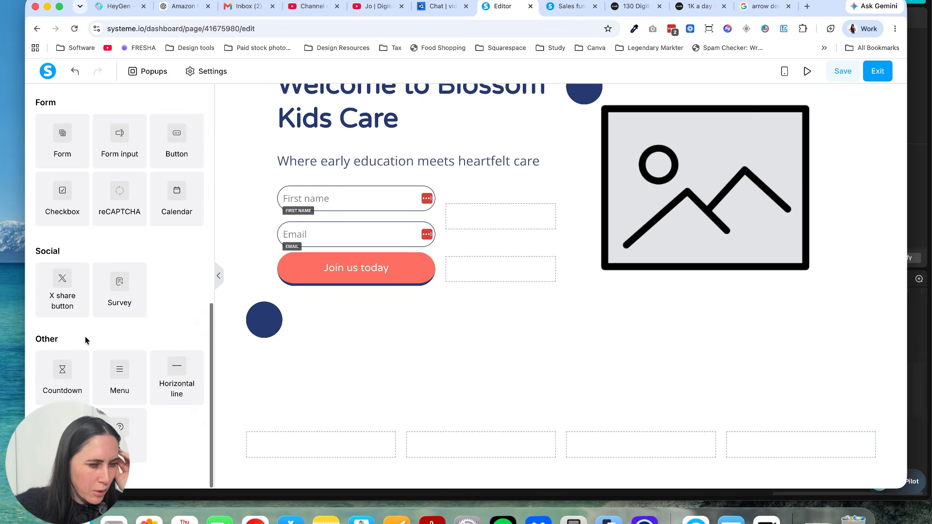
scroll(85, 337, "up", 5)
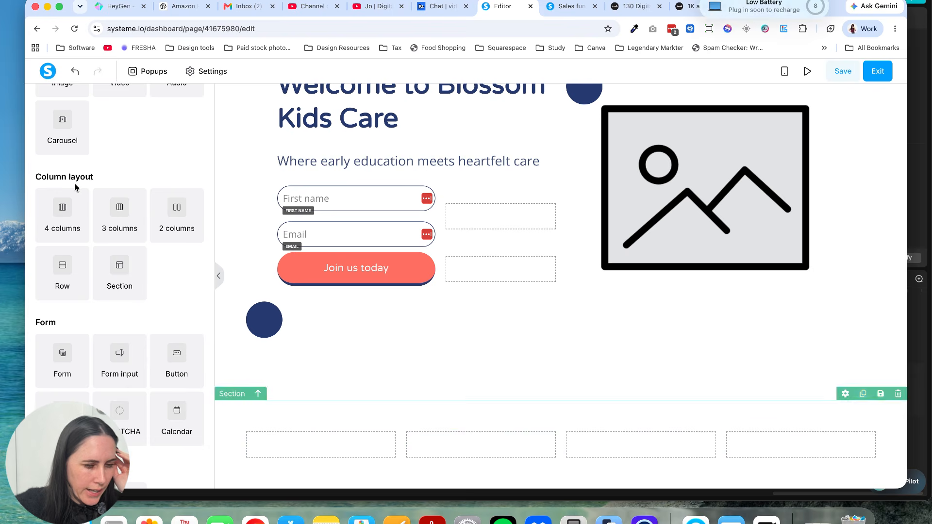
scroll(53, 179, "up", 5)
left_click_drag(63, 170, 310, 447)
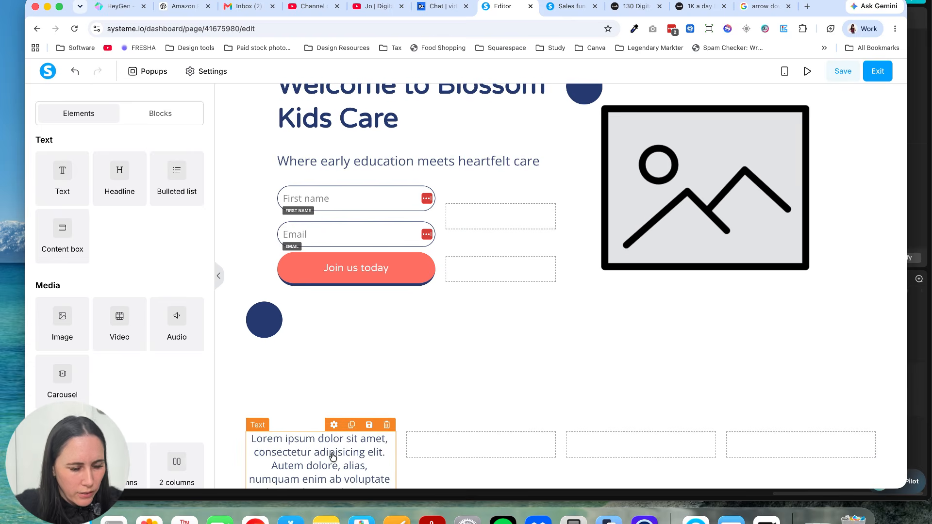
left_click(333, 456)
key("super+a")
key("BackSpace")
type("Cont")
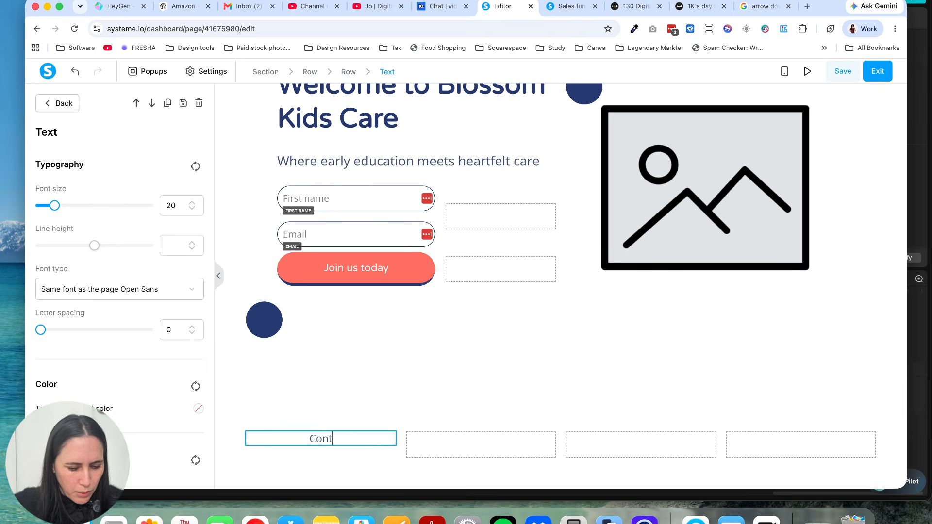
type("act")
left_click(392, 381)
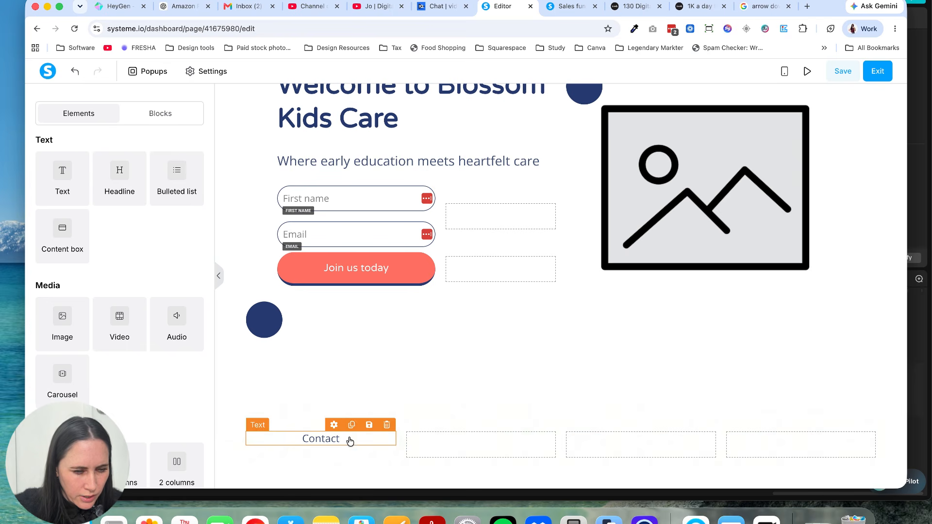
Step: Duplicate the "Contact" text, move the copy into the second footer column and change it to "Terms"
left_click(351, 426)
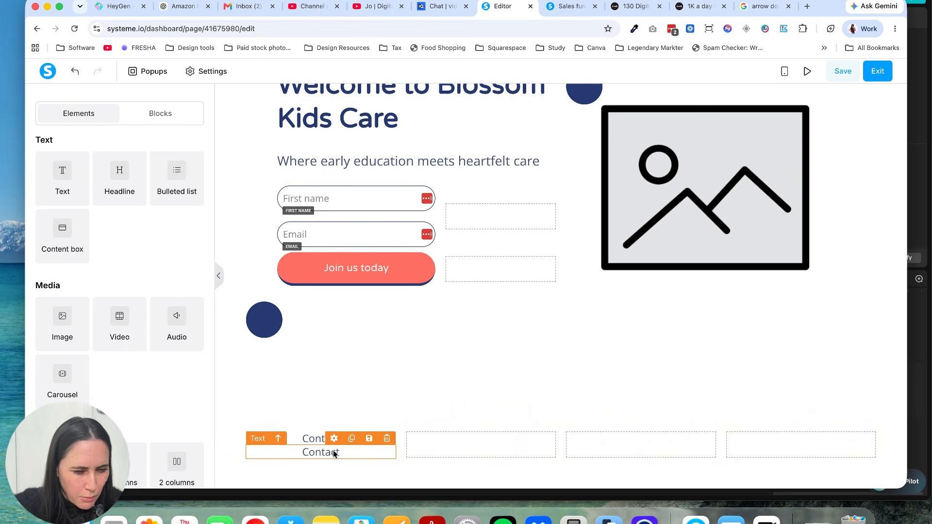
left_click_drag(335, 450, 485, 442)
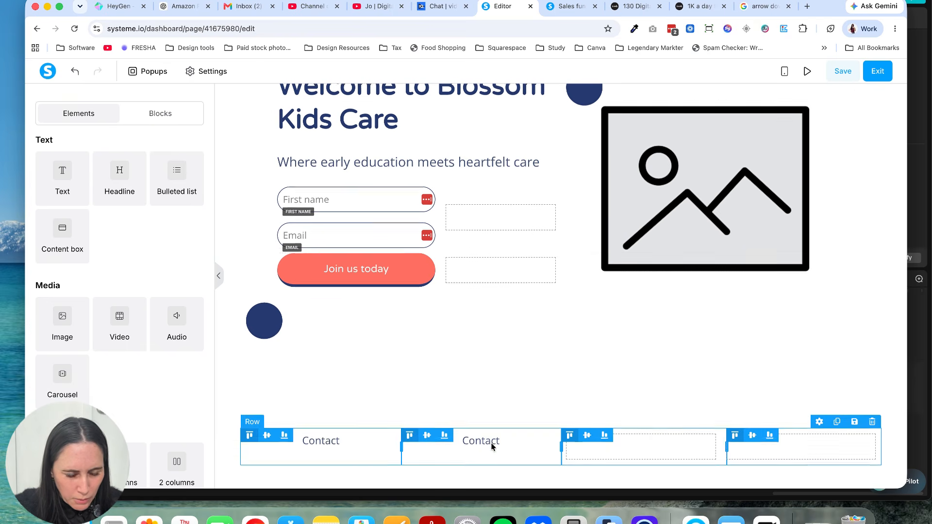
left_click(490, 440)
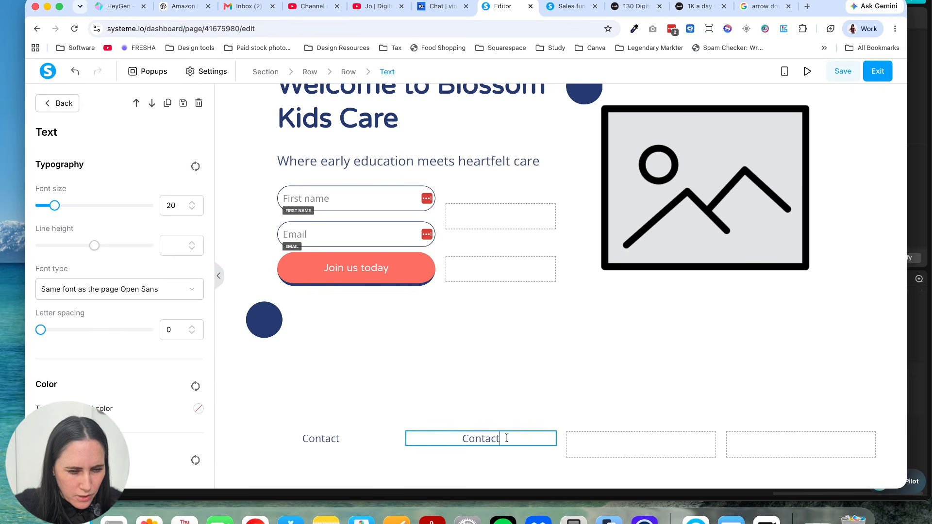
key("super+a")
type("Terms")
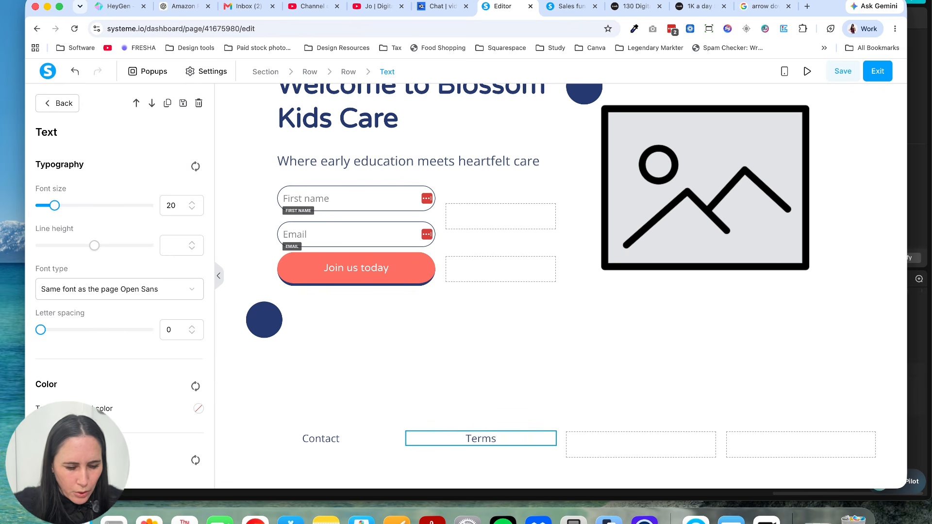
left_click(449, 378)
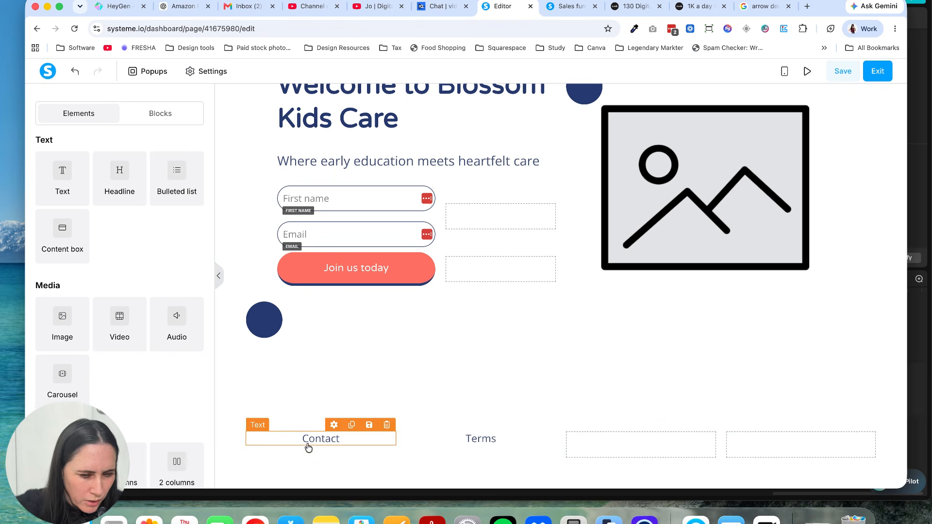
Step: Try to link the "Contact" text in the first footer column to the URL "contact"
left_click(317, 441)
left_click_drag(351, 436, 298, 438)
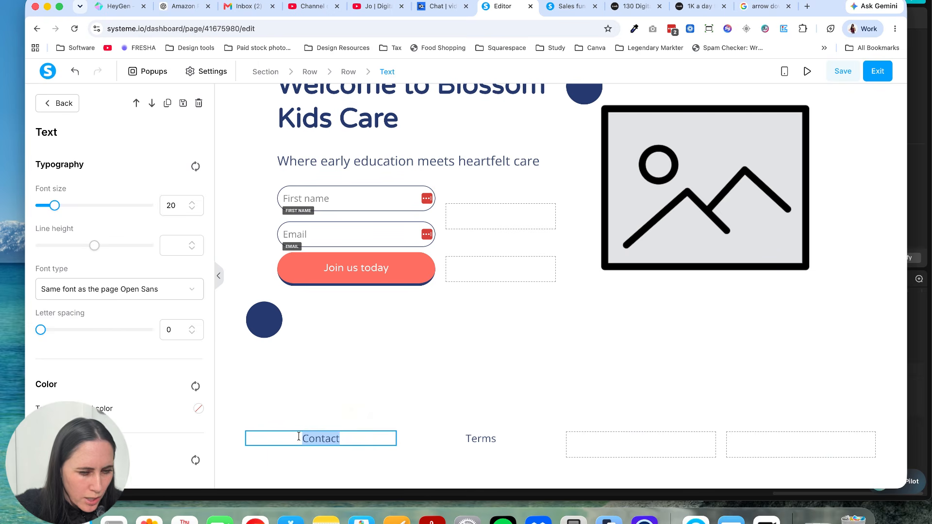
left_click(367, 468)
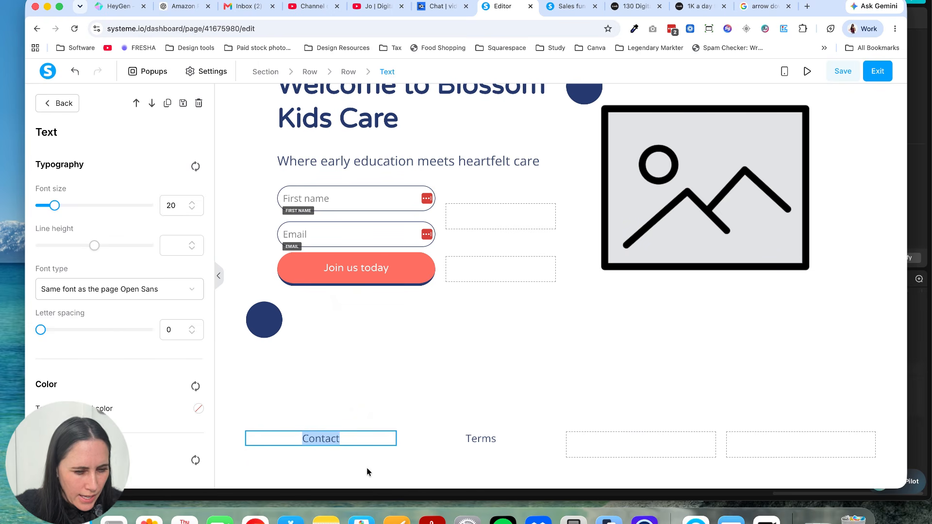
left_click(377, 321)
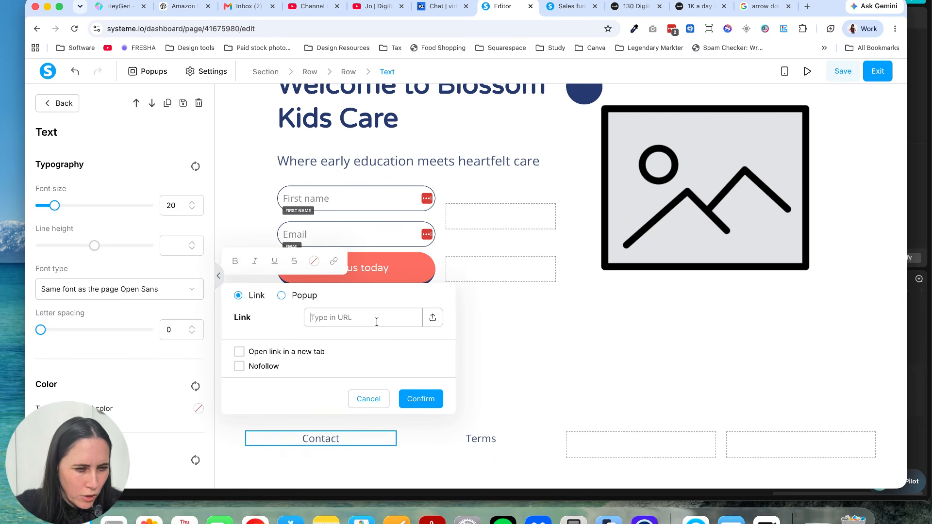
type("contact")
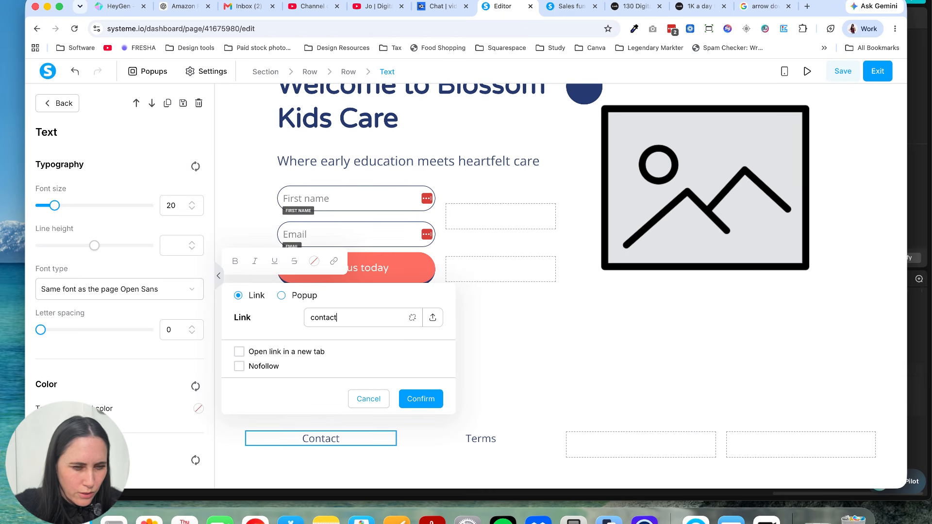
left_click(364, 398)
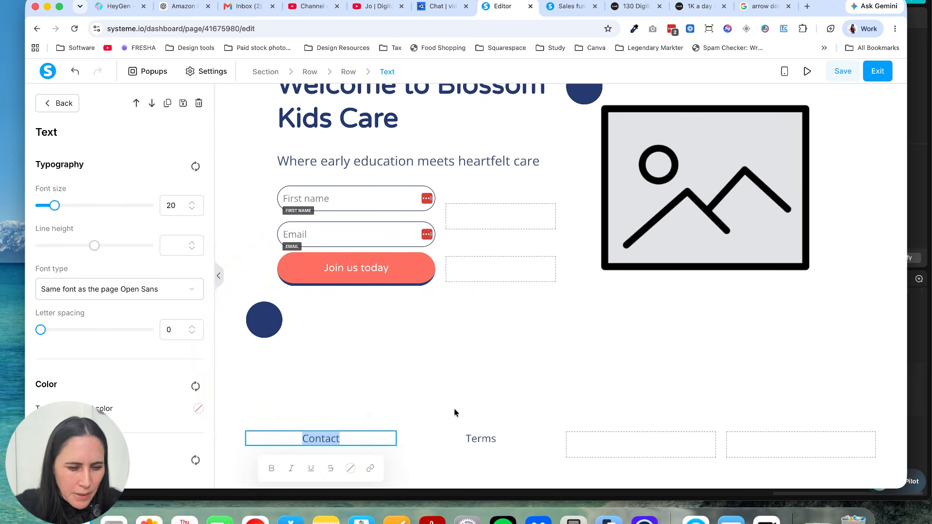
left_click(474, 416)
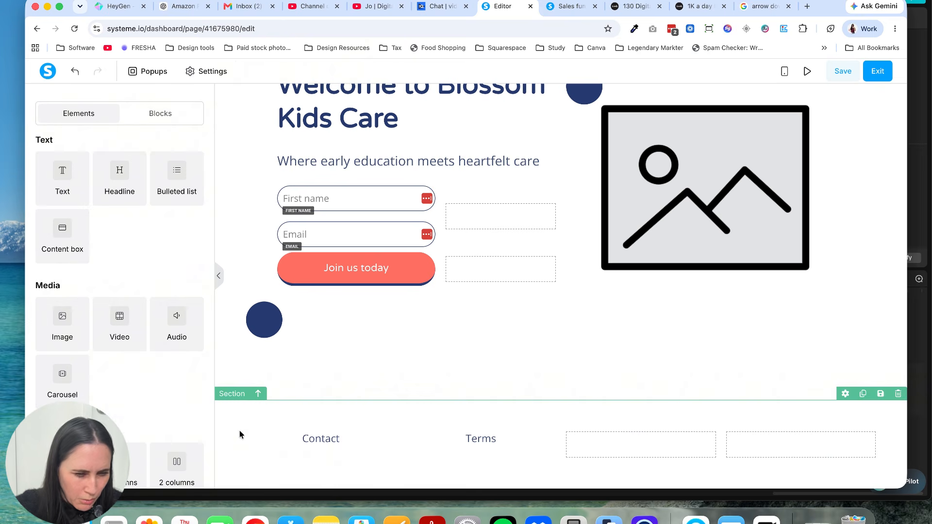
Step: Try to save the footer section as a master block titled "footer"
left_click(223, 437)
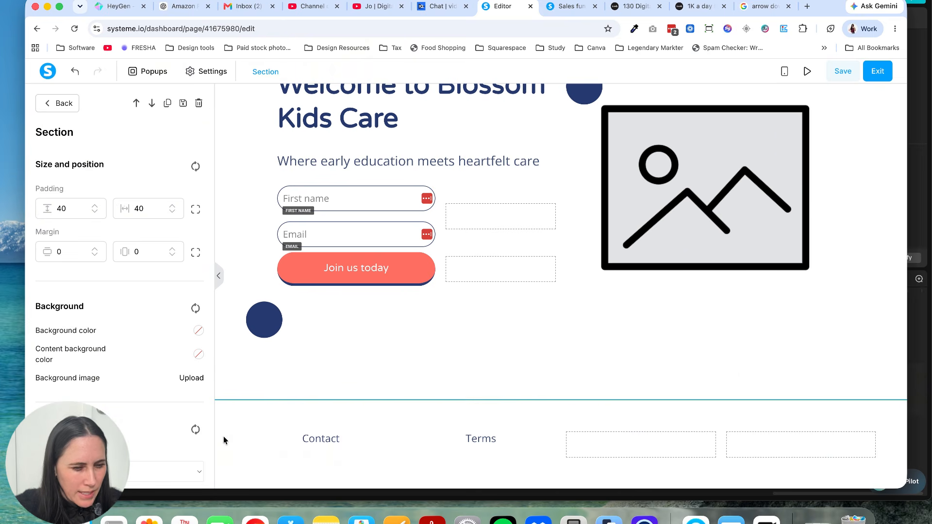
left_click(183, 103)
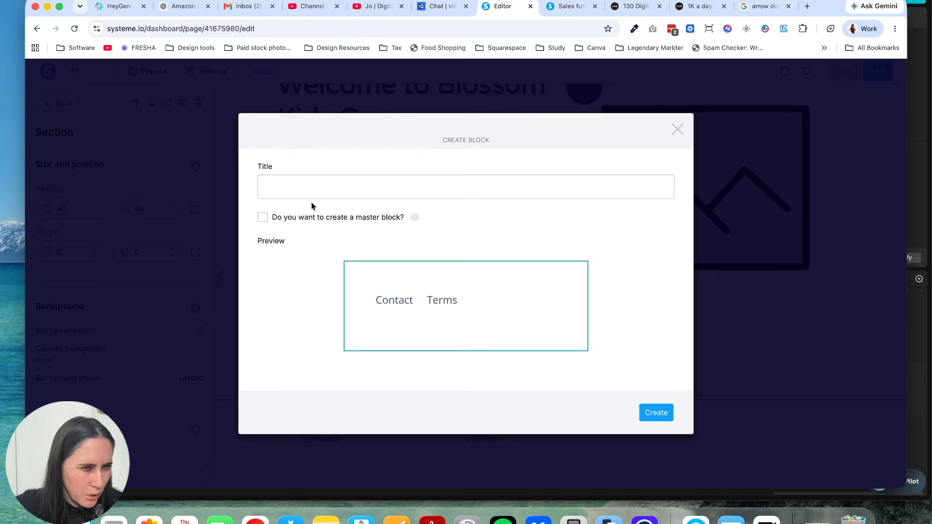
left_click(262, 217)
left_click(300, 184)
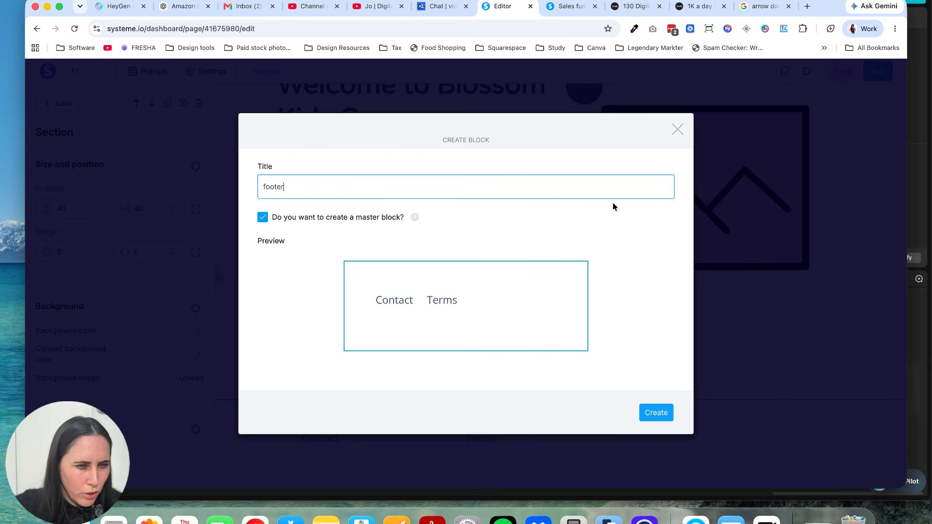
left_click(677, 130)
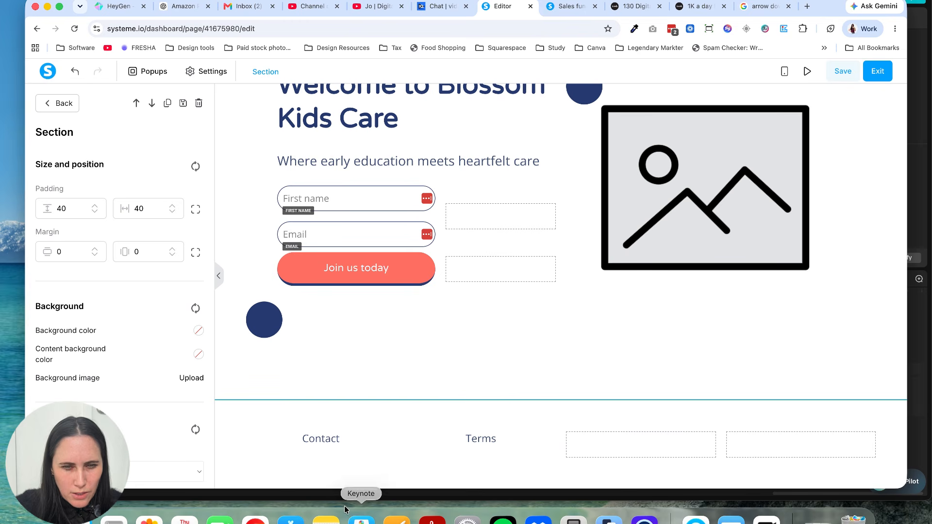
left_click(310, 439)
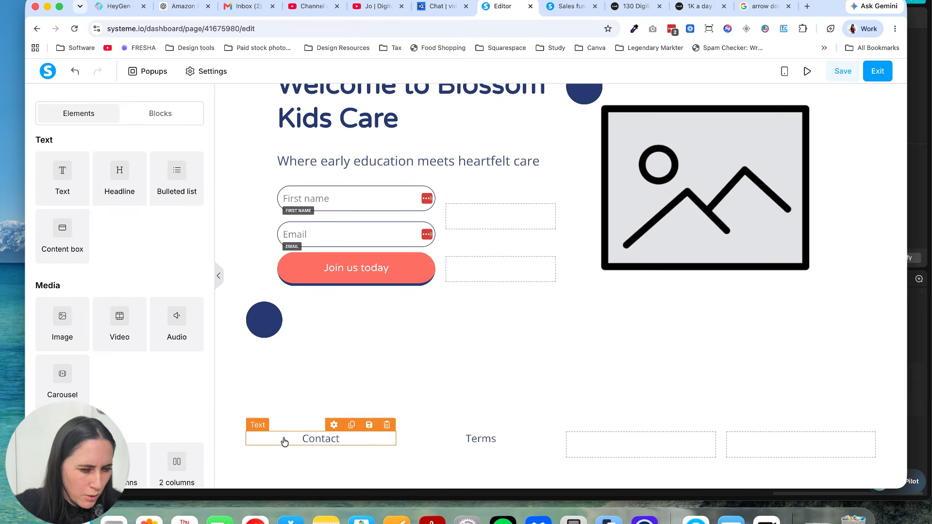
Step: Add a Menu element above the "Contact" and "Terms" footer texts and review its menu item settings
scroll(184, 323, "down", 1)
scroll(147, 305, "down", 6)
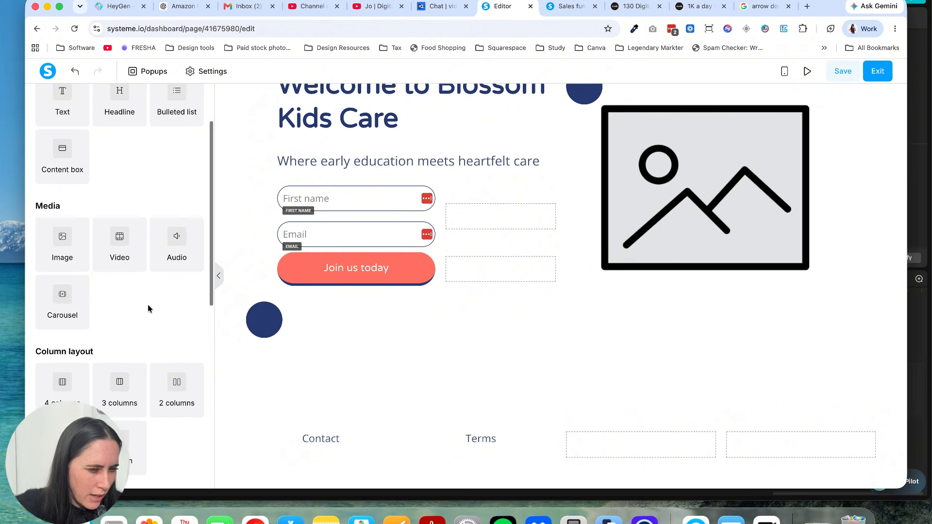
scroll(147, 306, "down", 5)
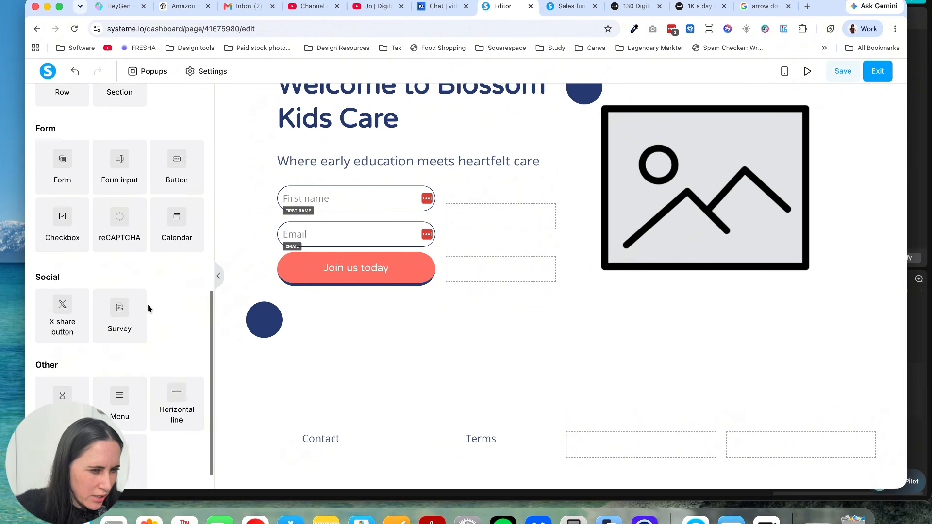
left_click_drag(120, 370, 385, 431)
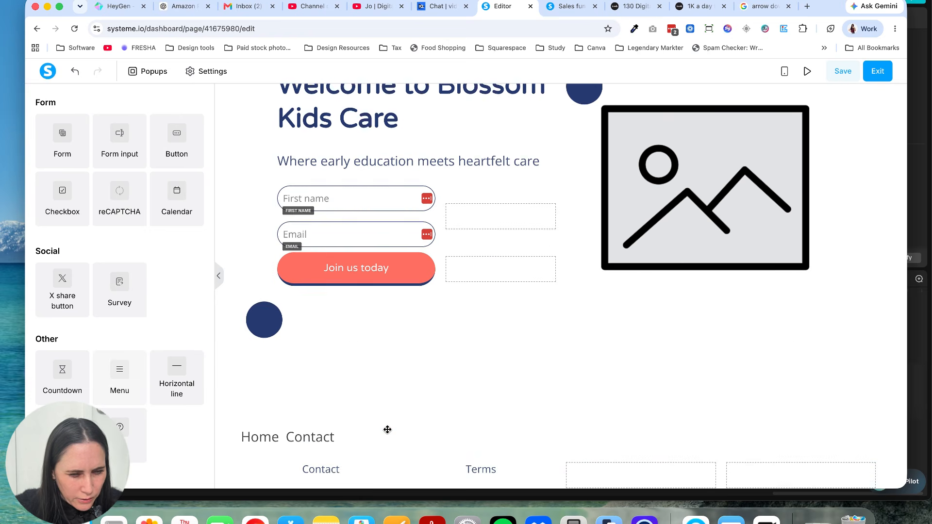
scroll(385, 430, "down", 1)
left_click(342, 406)
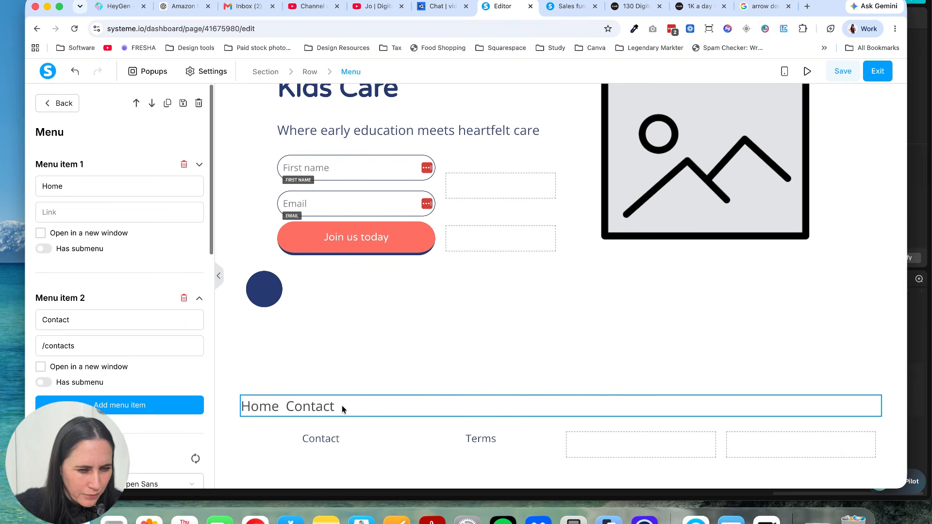
scroll(97, 248, "down", 3)
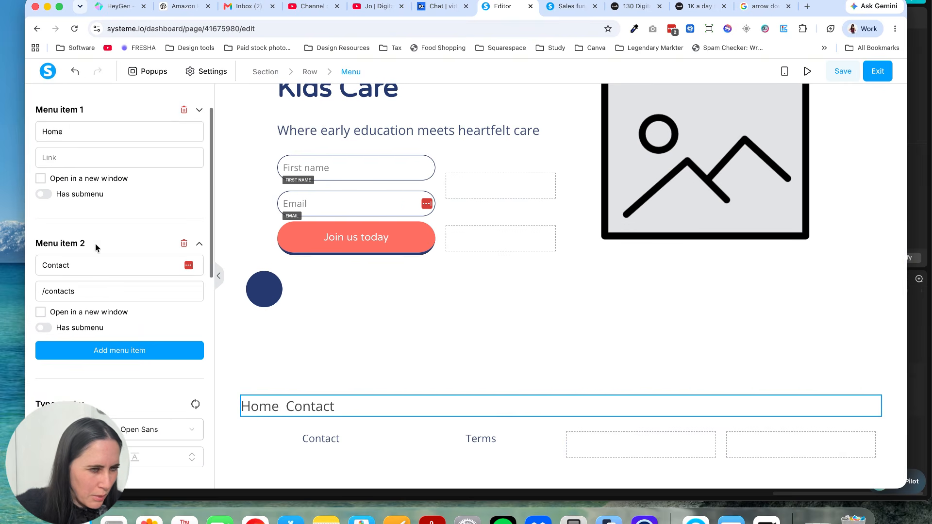
scroll(112, 146, "up", 2)
left_click(113, 189)
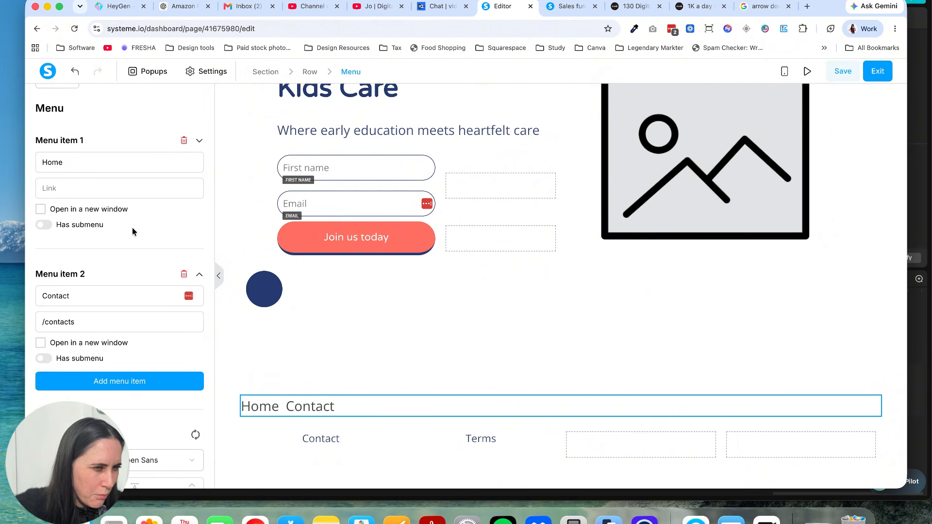
left_click(408, 342)
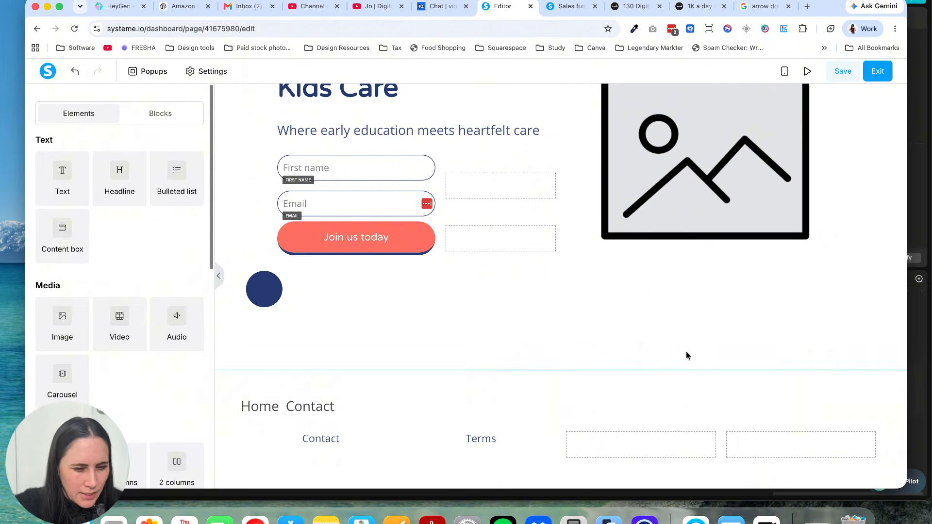
Step: Delete the Menu element above the footer texts together with its empty row
left_click(872, 390)
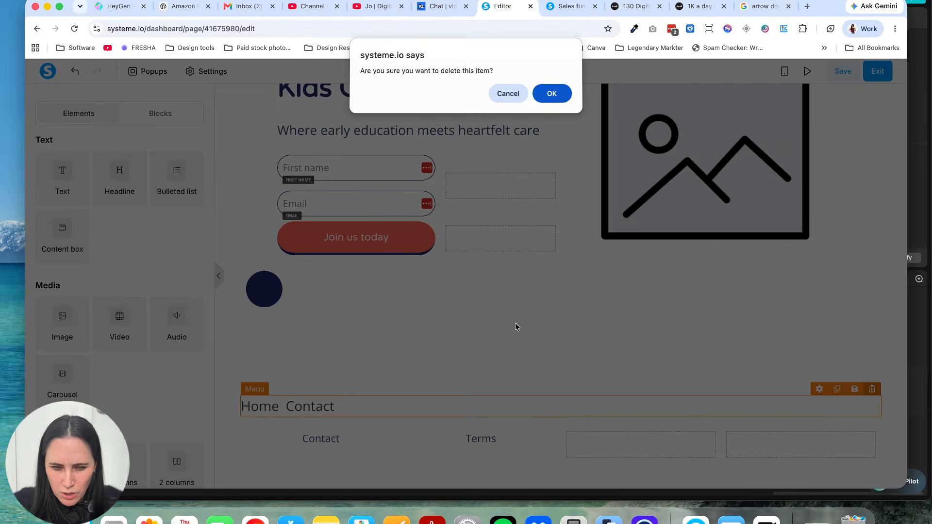
left_click(553, 94)
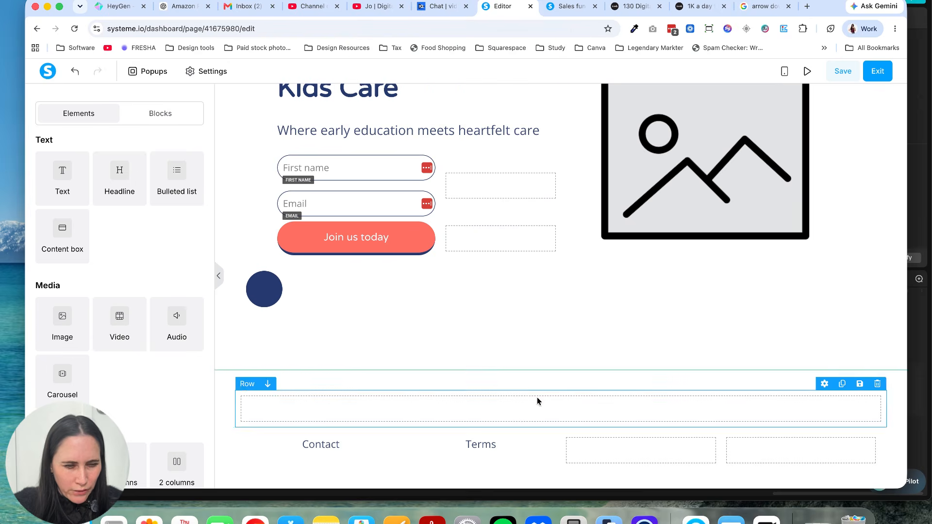
left_click(876, 385)
left_click(552, 94)
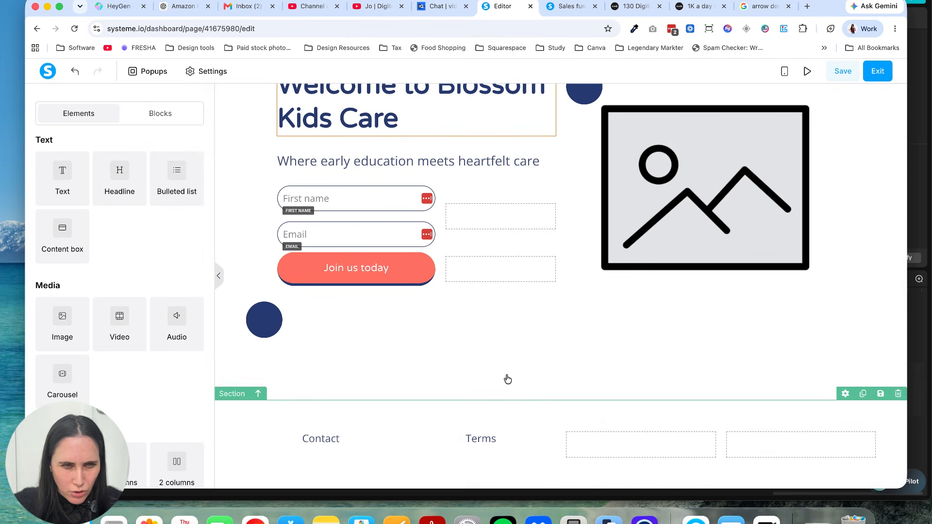
Step: Save the opt-in page, including a check of the "Join us today" button's action settings, and exit the editor
scroll(507, 379, "up", 1)
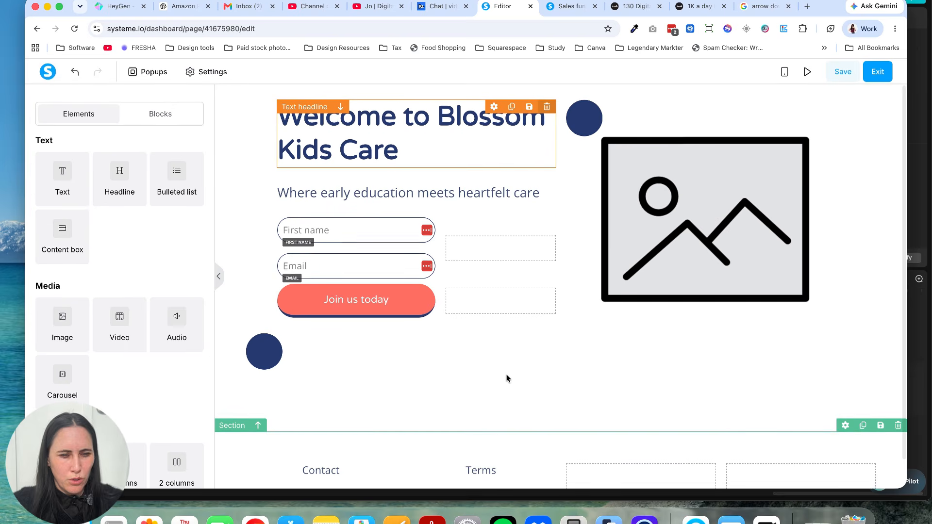
left_click(842, 71)
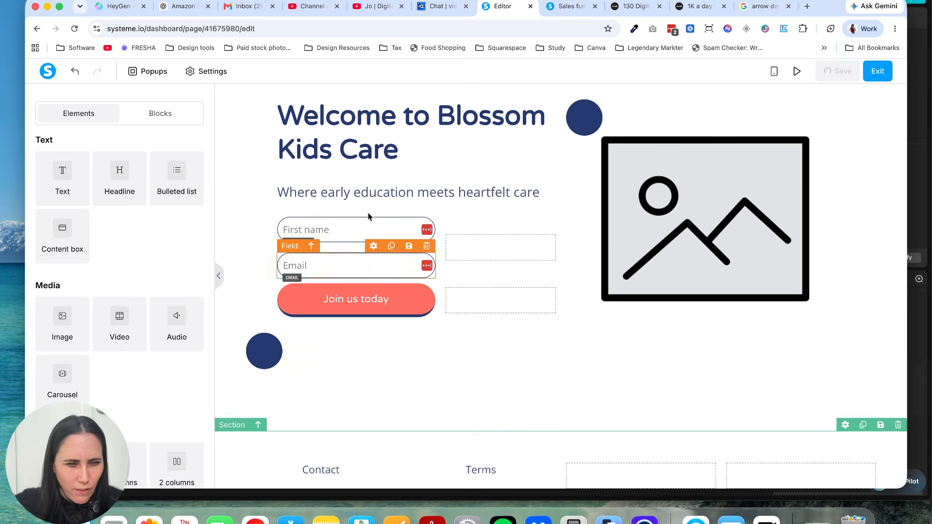
left_click(370, 297)
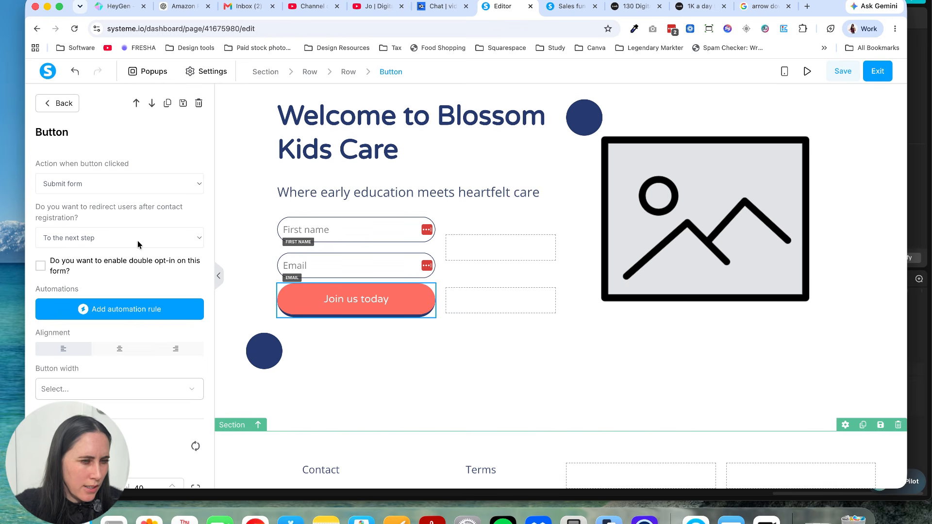
left_click(843, 73)
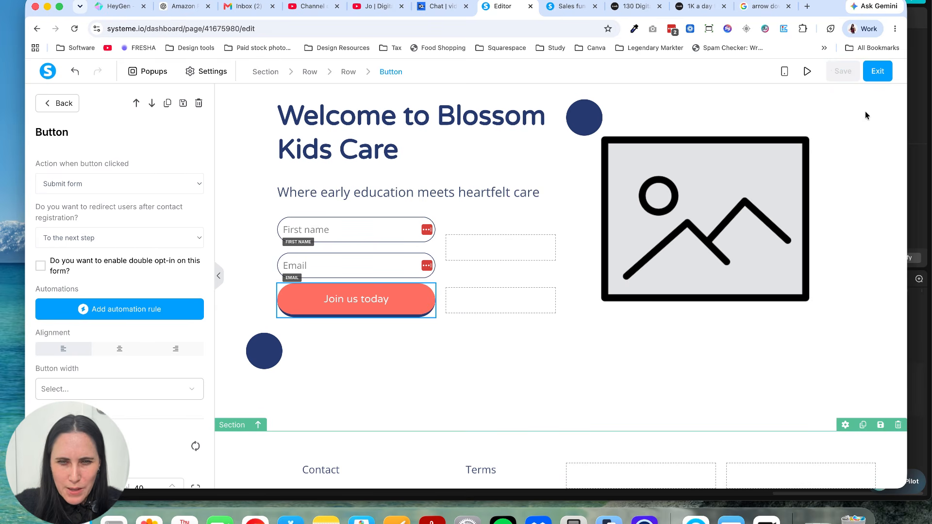
left_click(877, 71)
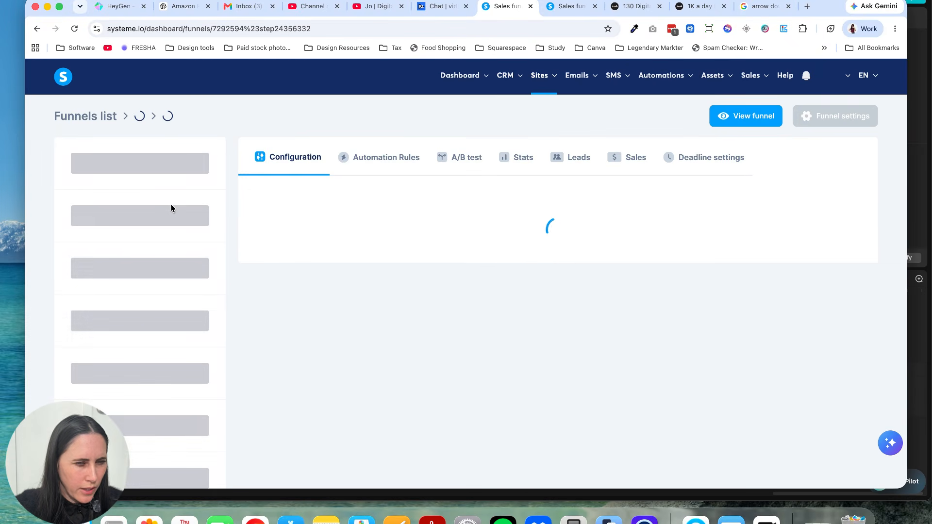
Step: Open the funnel's Offer step page for editing and look over its checkout template
left_click(138, 209)
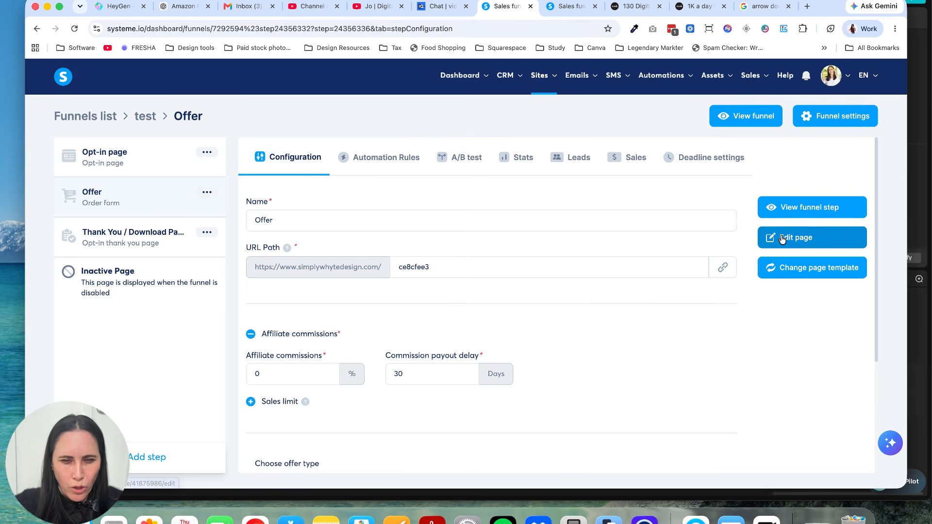
left_click(782, 238)
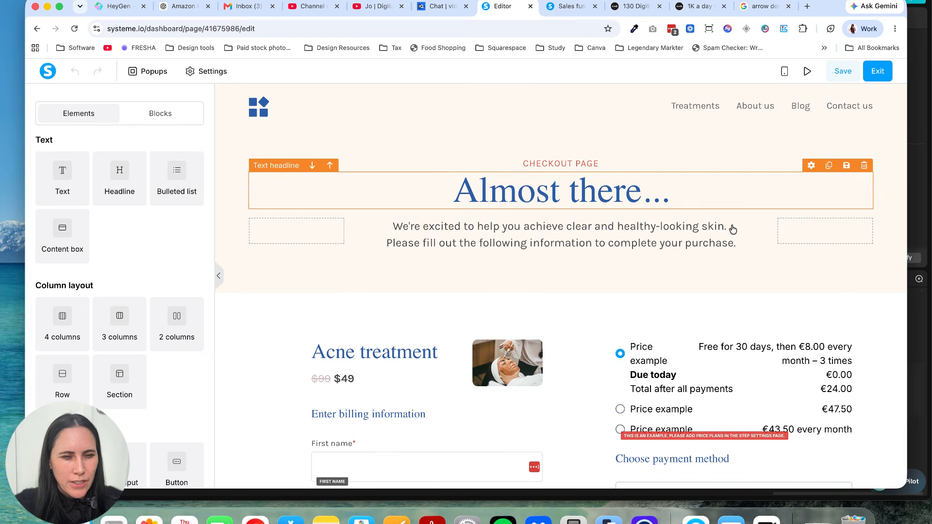
scroll(634, 332, "down", 5)
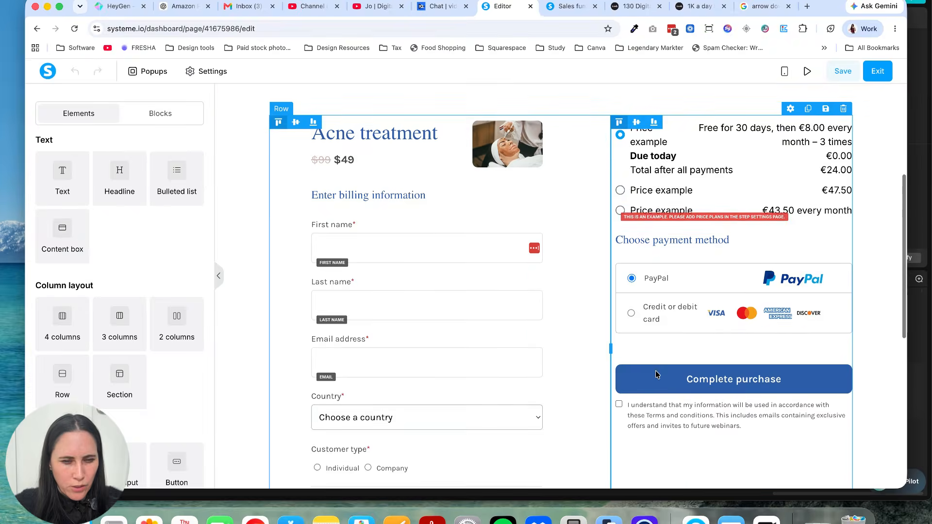
scroll(657, 374, "down", 7)
scroll(656, 372, "up", 12)
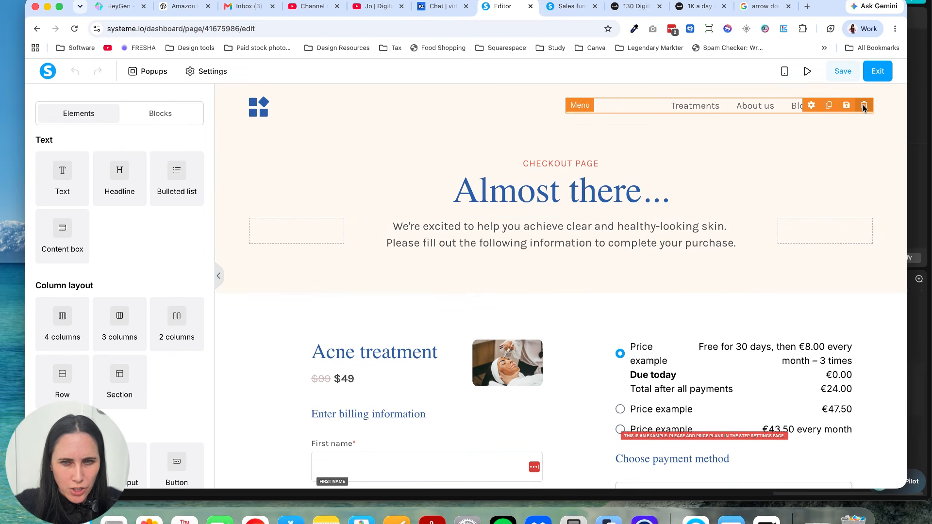
Step: Delete the navigation menu and the logo image from the checkout page's header
left_click(864, 106)
left_click(552, 93)
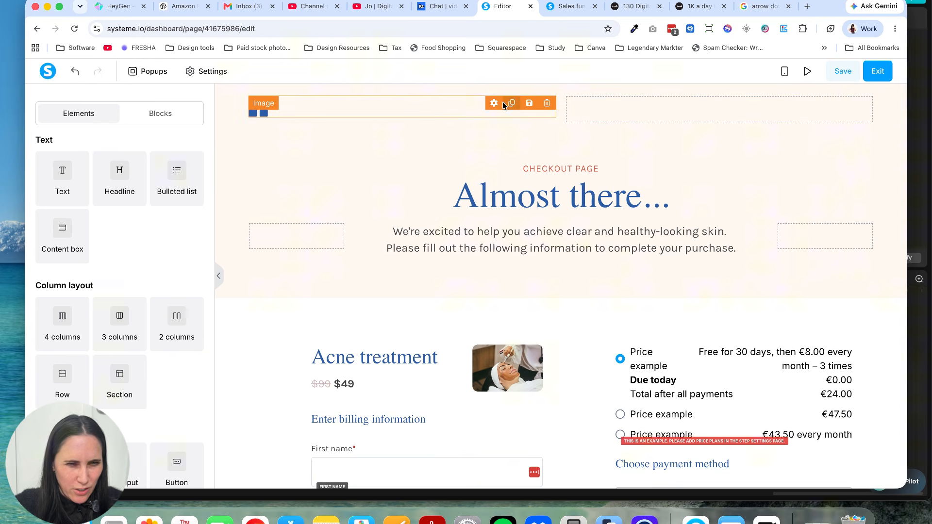
left_click(545, 103)
left_click(542, 95)
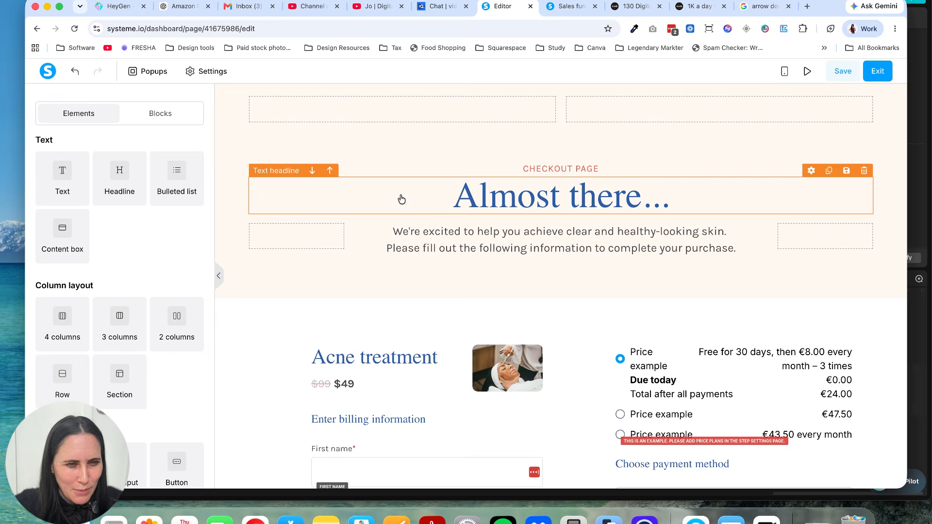
Step: Delete the "CHECKOUT PAGE" text above the "Almost there..." headline
scroll(343, 286, "down", 2)
scroll(349, 277, "up", 2)
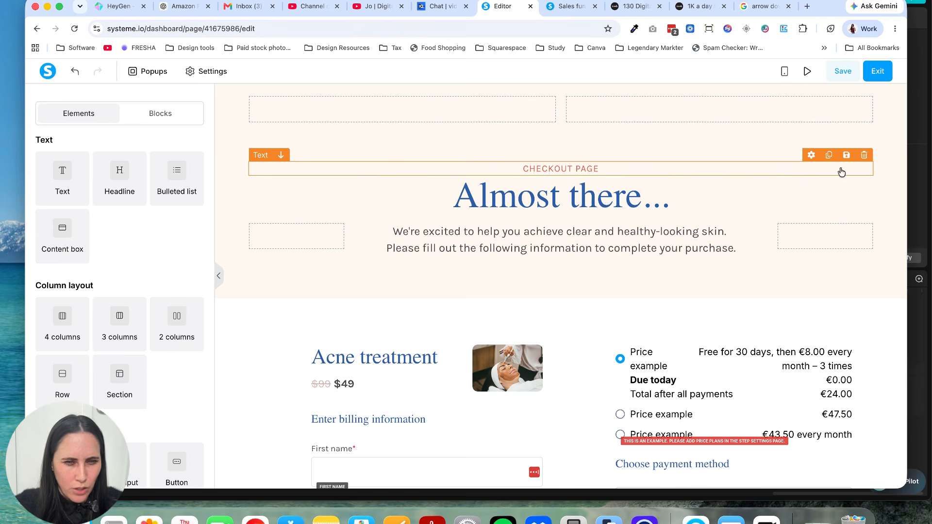
left_click(864, 154)
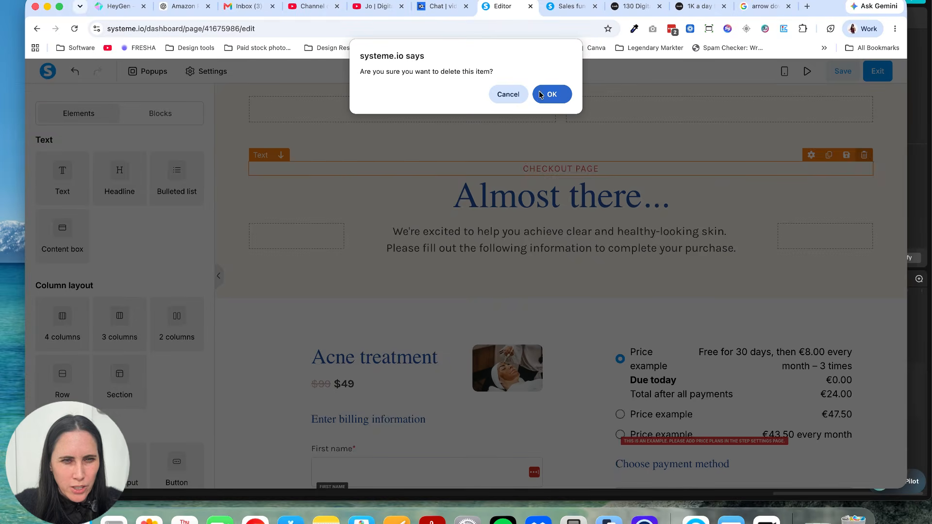
left_click(541, 95)
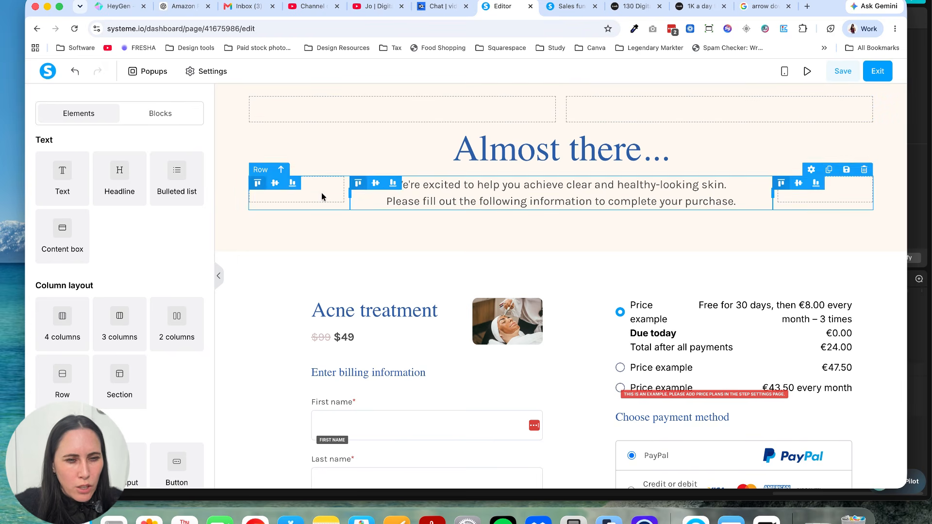
Step: Delete the product image beside the "Acne treatment" headline on the checkout page
scroll(408, 259, "down", 2)
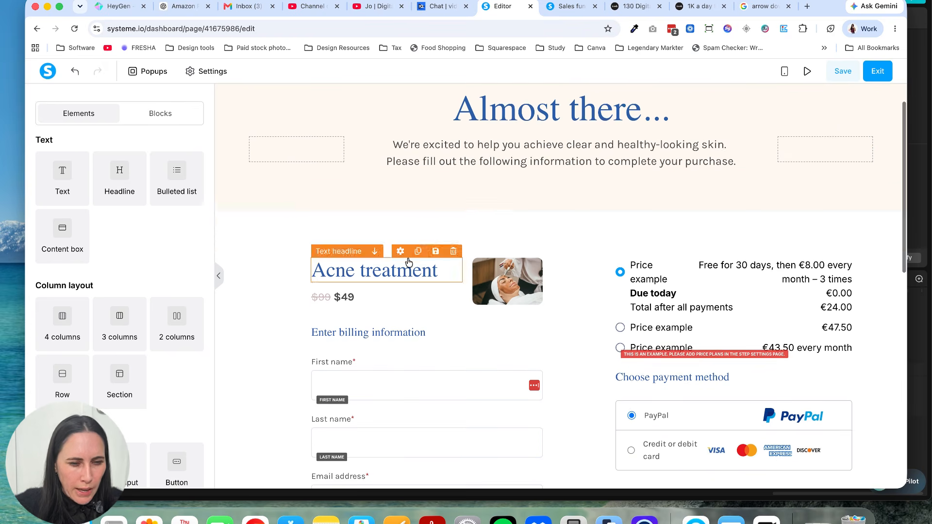
scroll(407, 262, "down", 6)
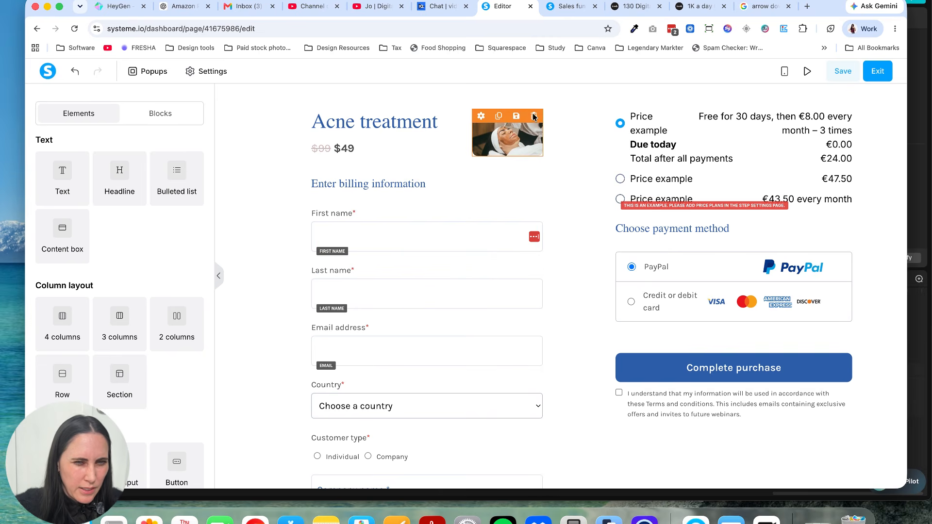
left_click(534, 117)
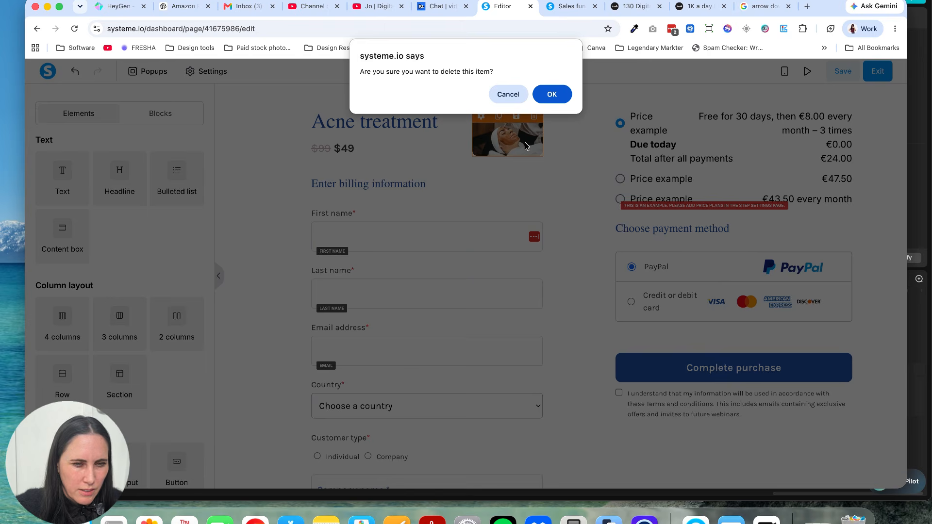
left_click(546, 96)
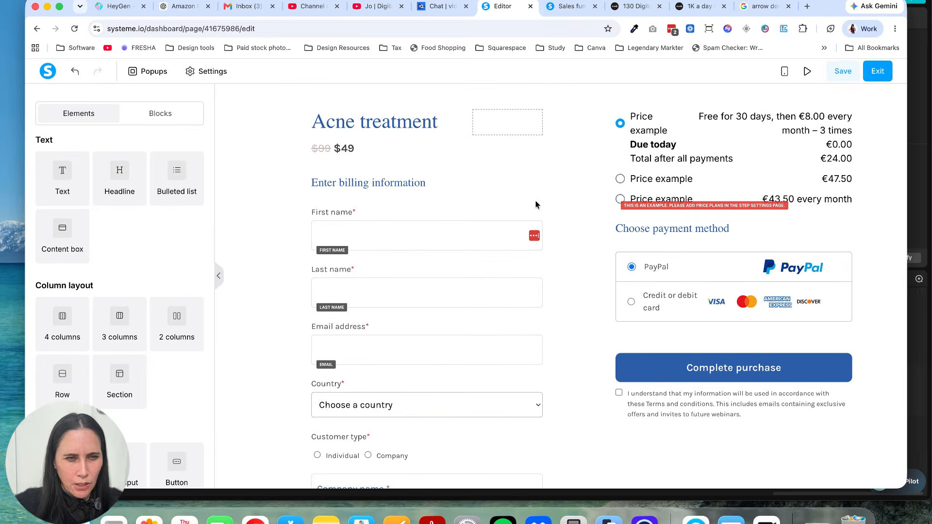
Step: Delete the country selection field from the checkout page's billing form
scroll(535, 200, "up", 4)
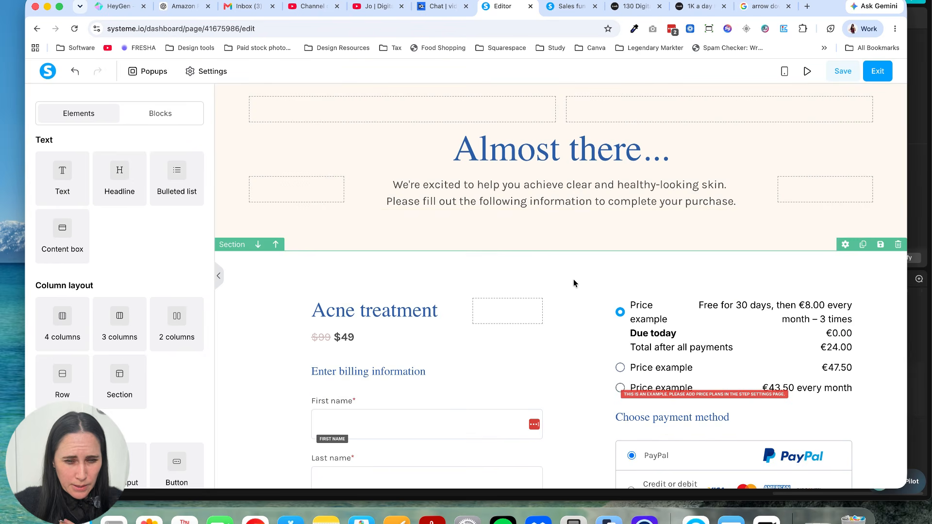
scroll(574, 283, "down", 2)
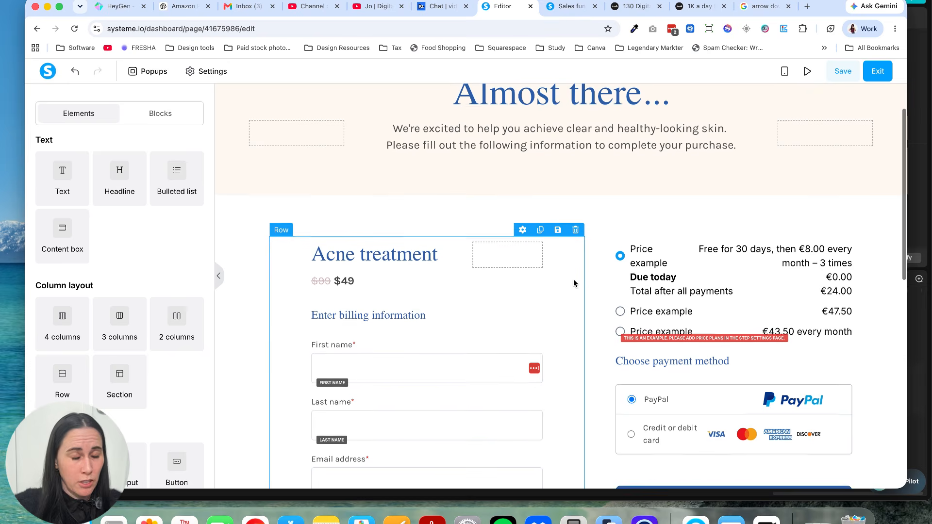
scroll(574, 282, "down", 1)
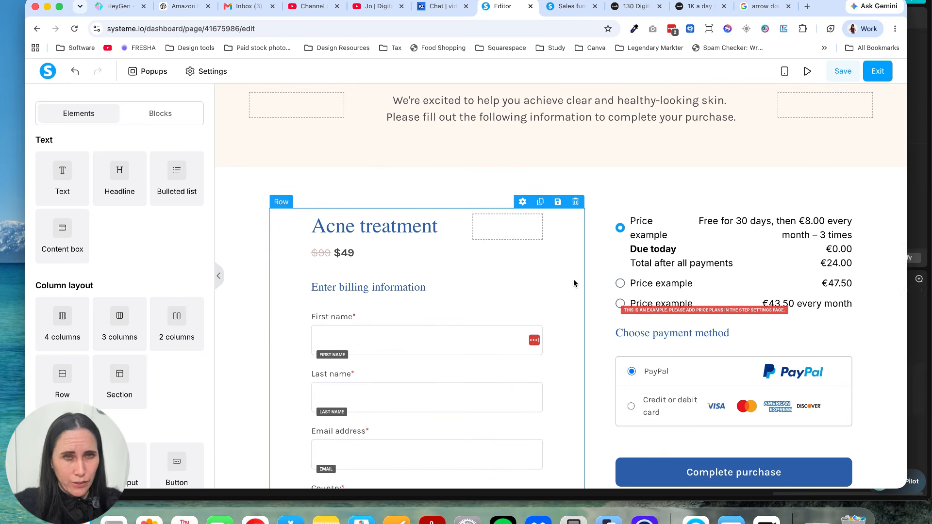
scroll(574, 283, "down", 2)
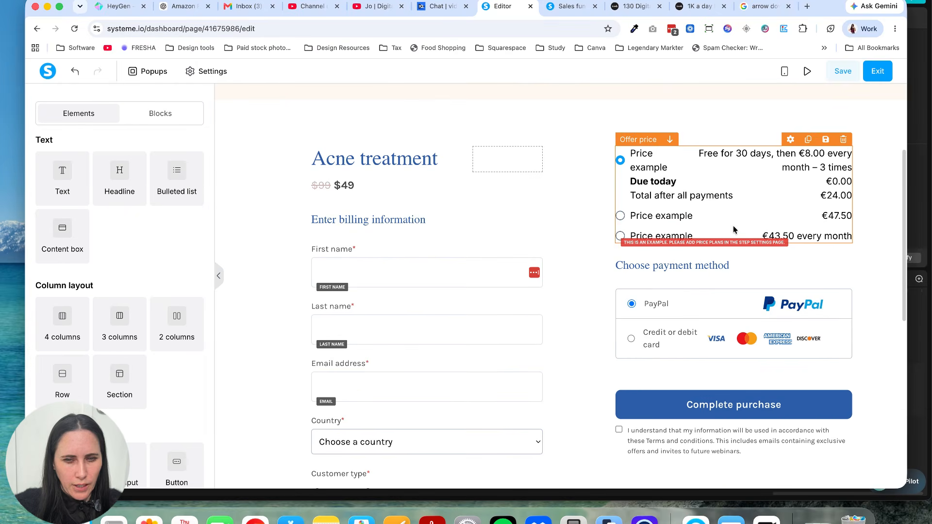
scroll(692, 243, "down", 5)
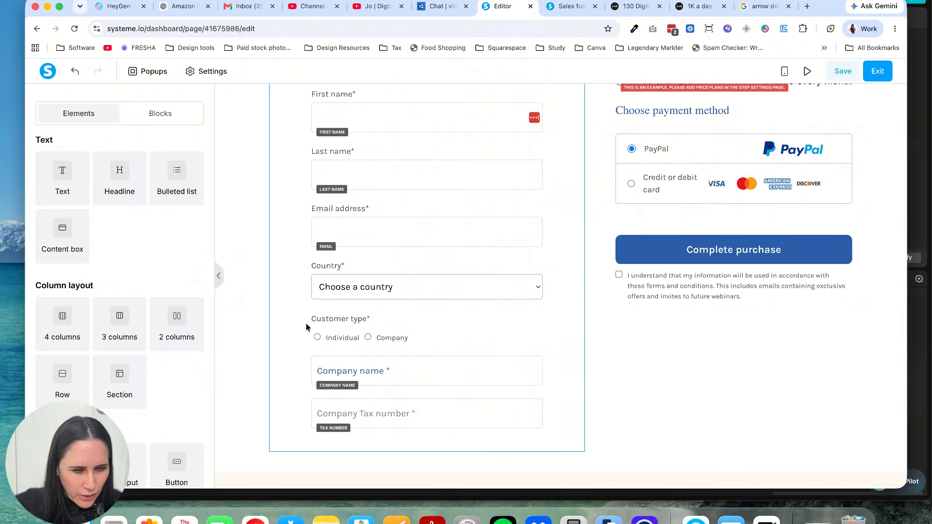
mouse_move(433, 285)
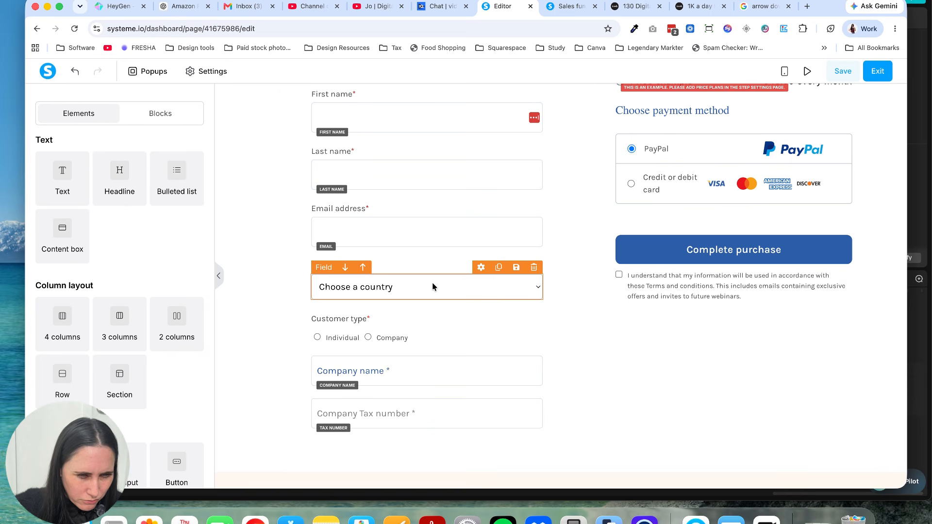
left_click(534, 268)
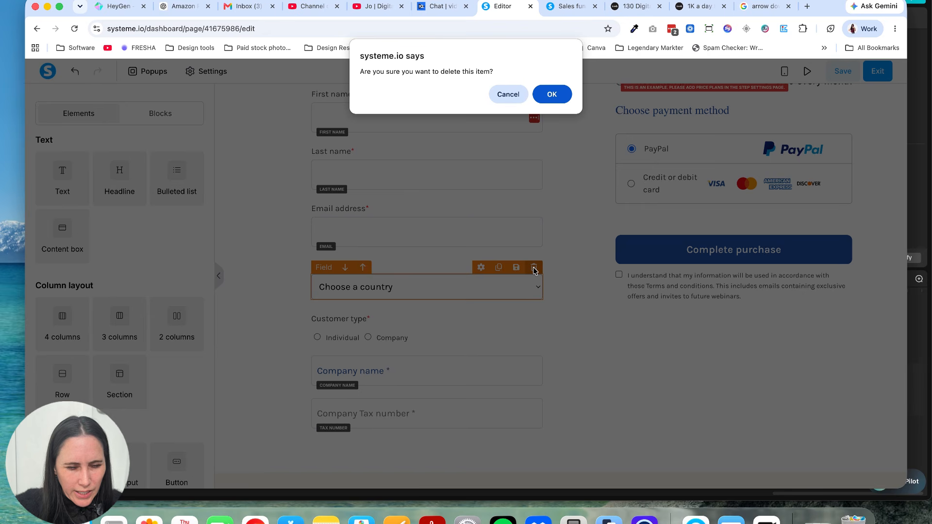
left_click(552, 94)
Step: Delete the last name input field and its "Last name" label from the billing form
scroll(494, 217, "up", 2)
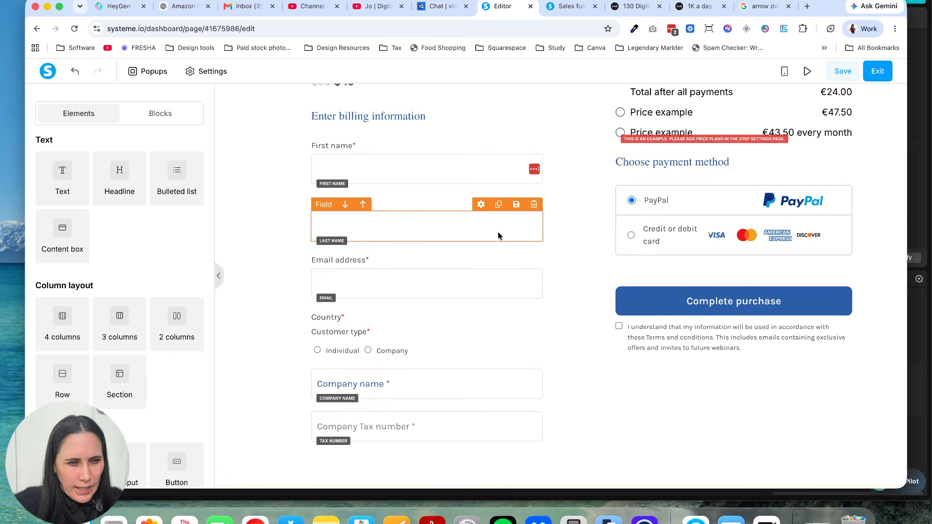
left_click(532, 206)
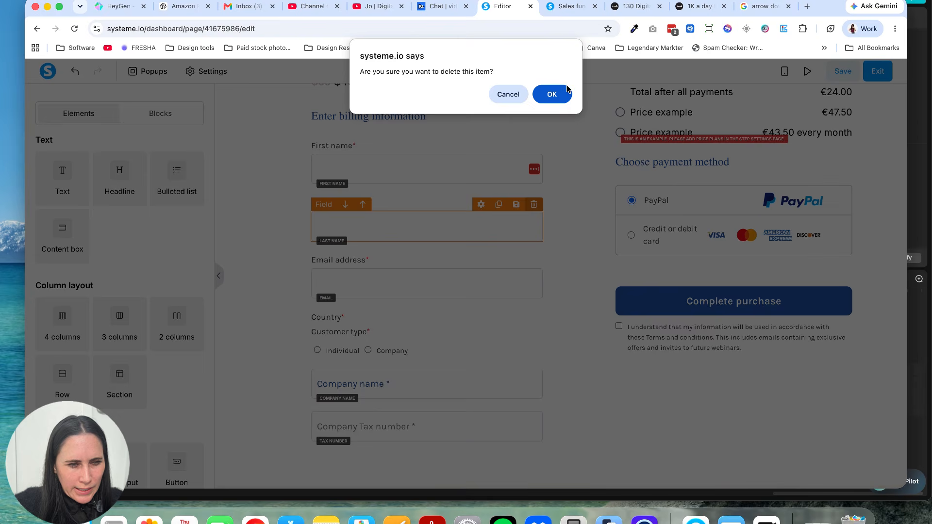
left_click(561, 91)
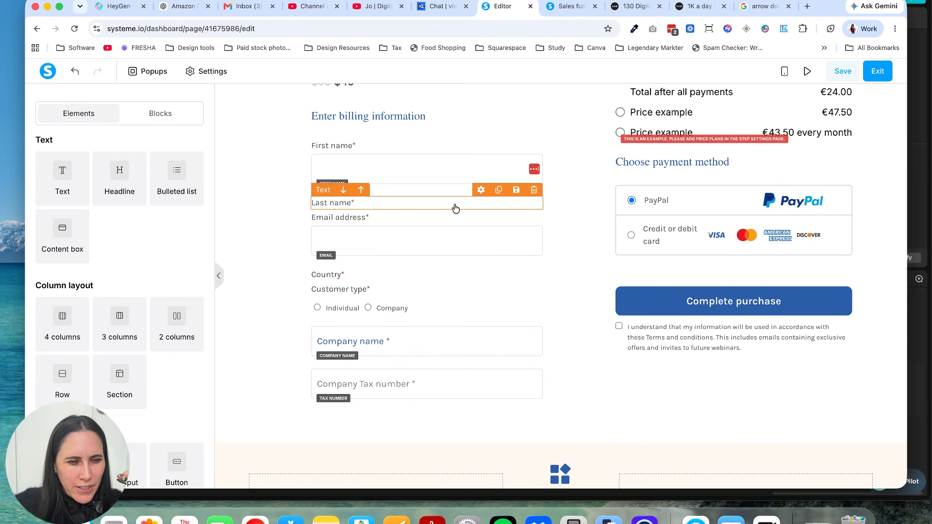
left_click(534, 190)
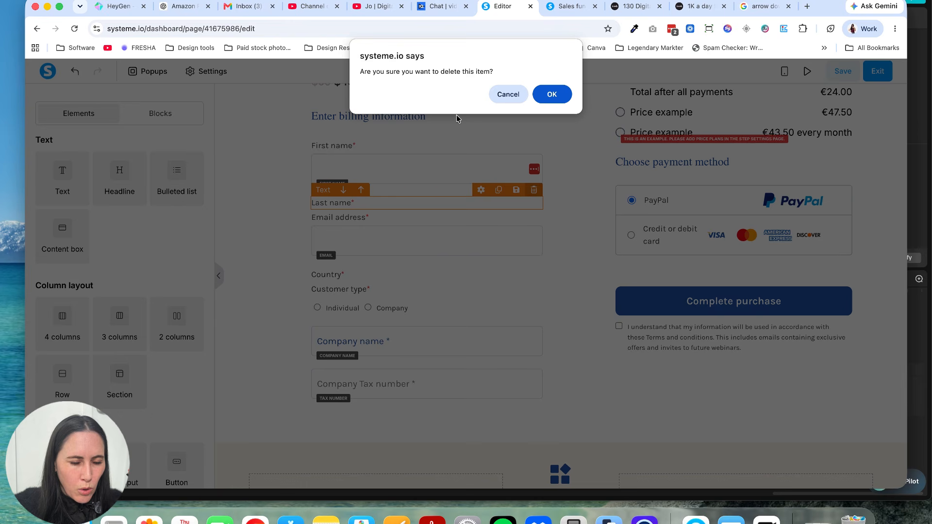
key("Return")
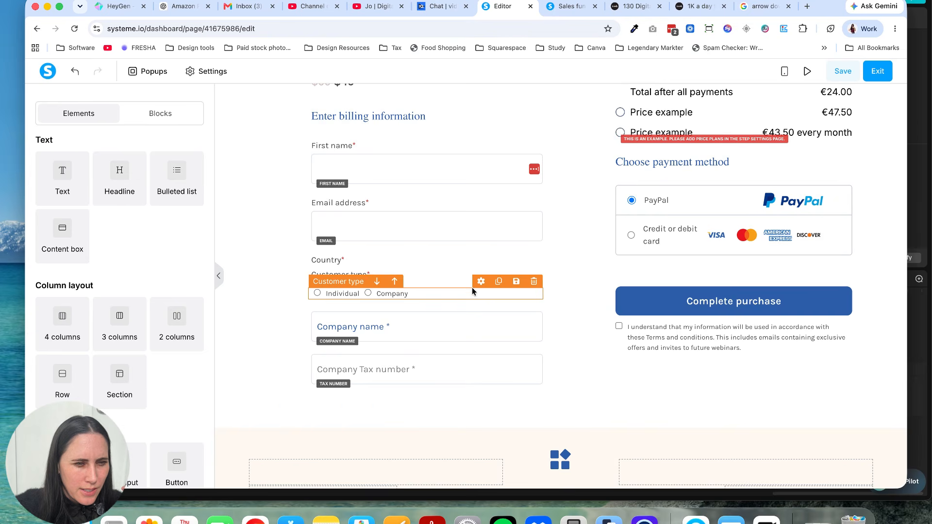
Step: Delete the leftover "Country" label from the billing form
scroll(472, 290, "up", 2)
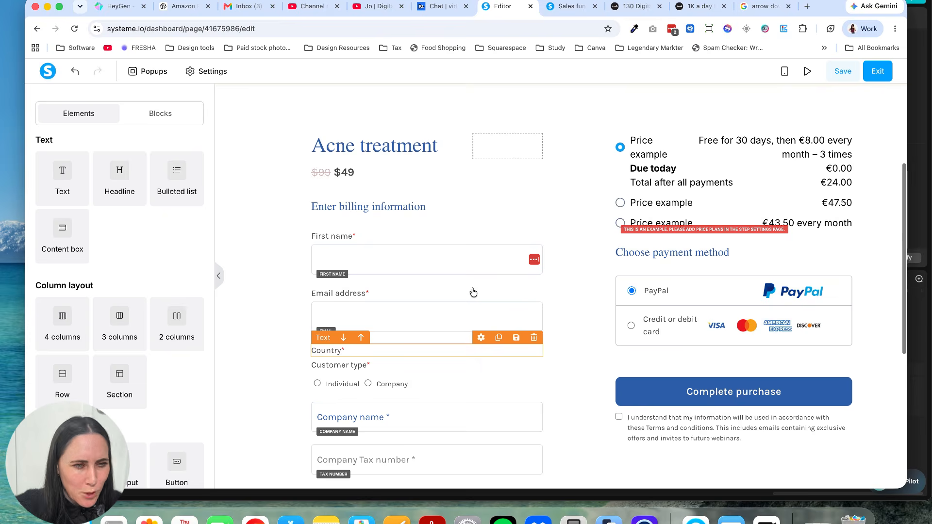
scroll(474, 292, "down", 1)
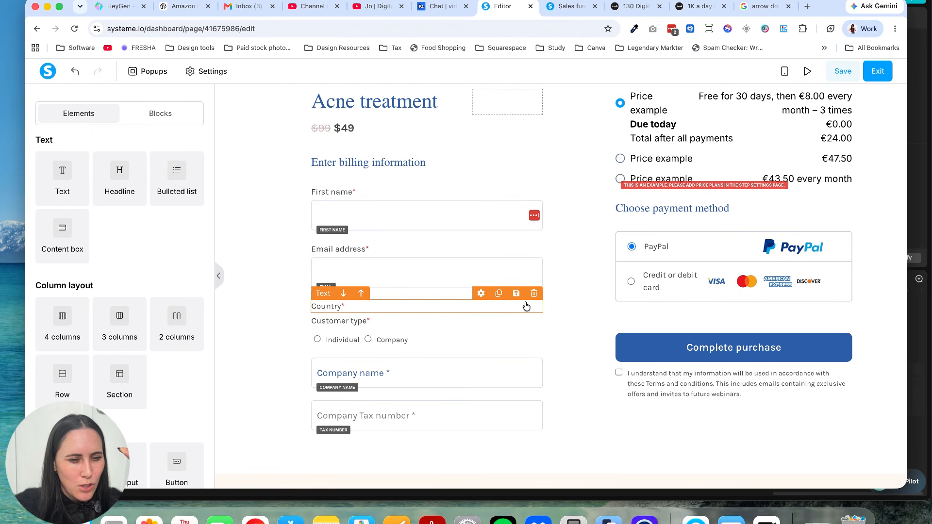
left_click(533, 294)
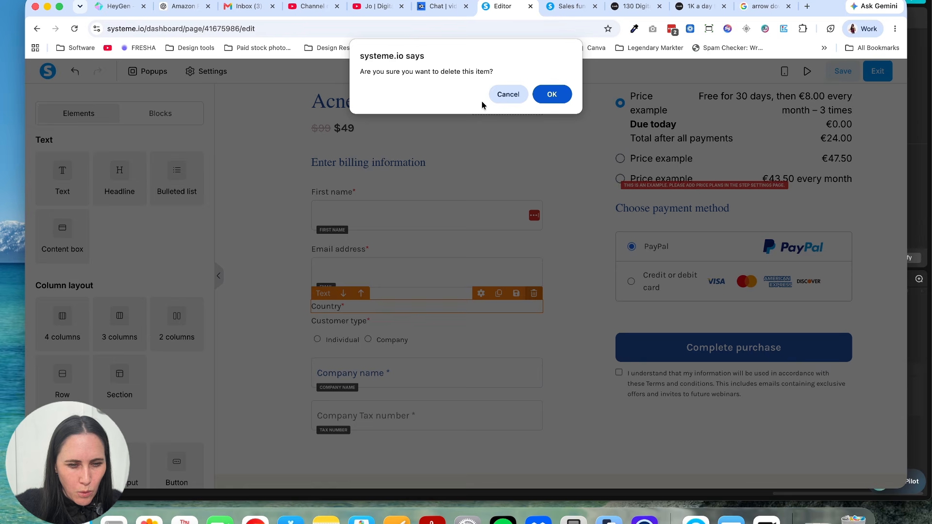
left_click(552, 94)
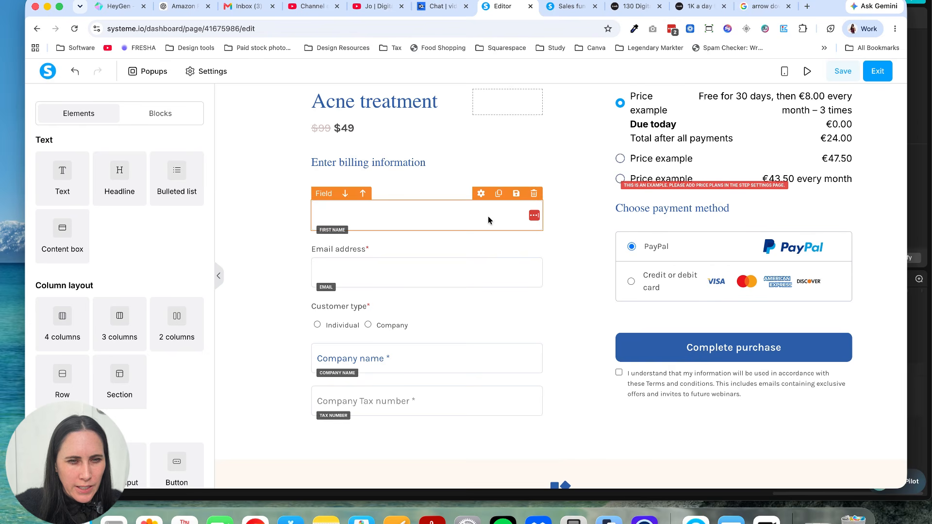
Step: Delete the Individual/Company customer type options and the "Customer type" label from the billing form
scroll(496, 290, "down", 1)
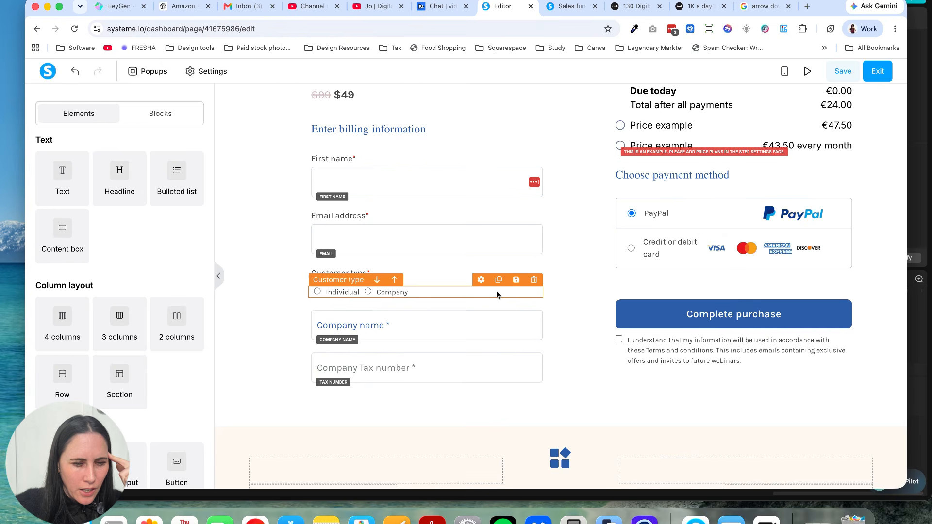
left_click(534, 280)
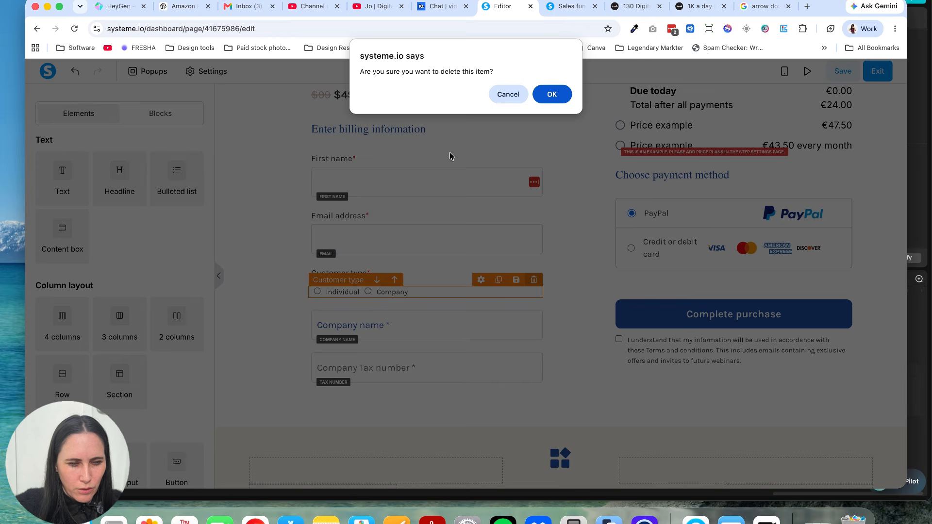
left_click(547, 95)
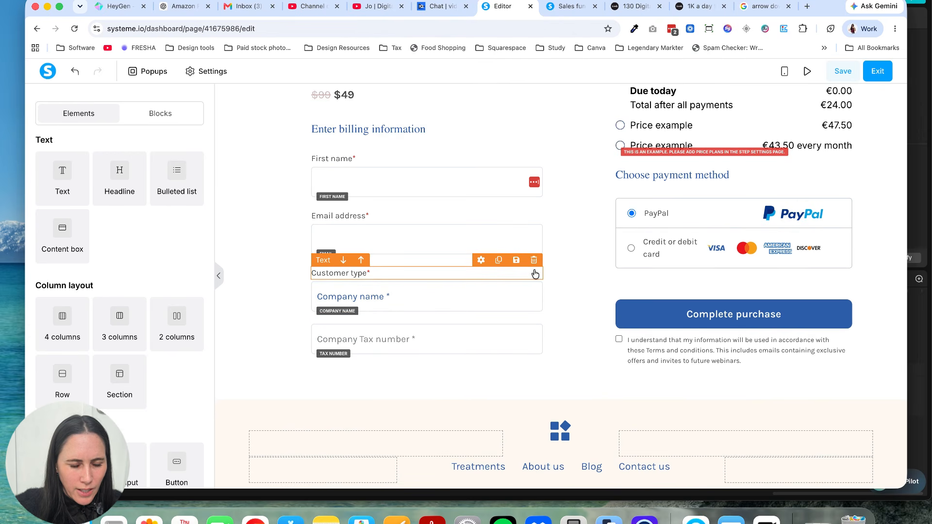
left_click(534, 261)
left_click(551, 94)
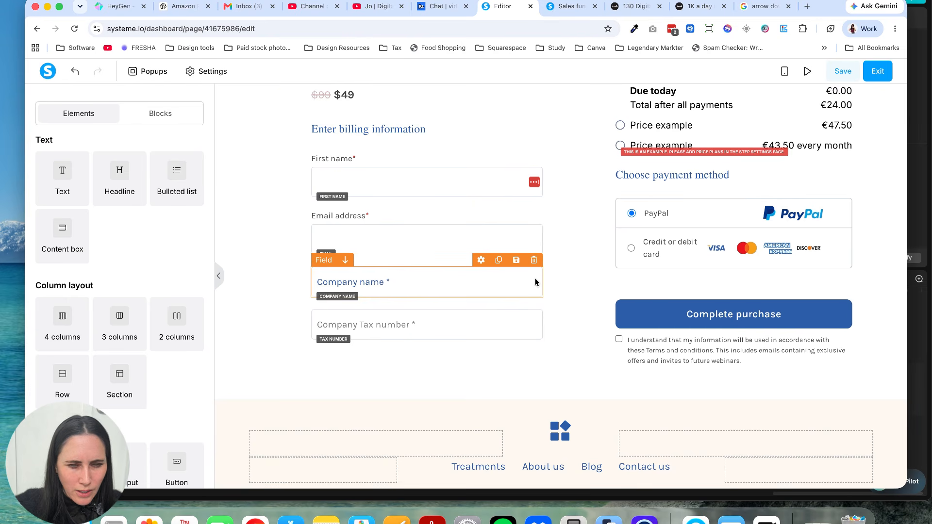
Step: Delete the "Company name" field from the billing form
left_click(534, 260)
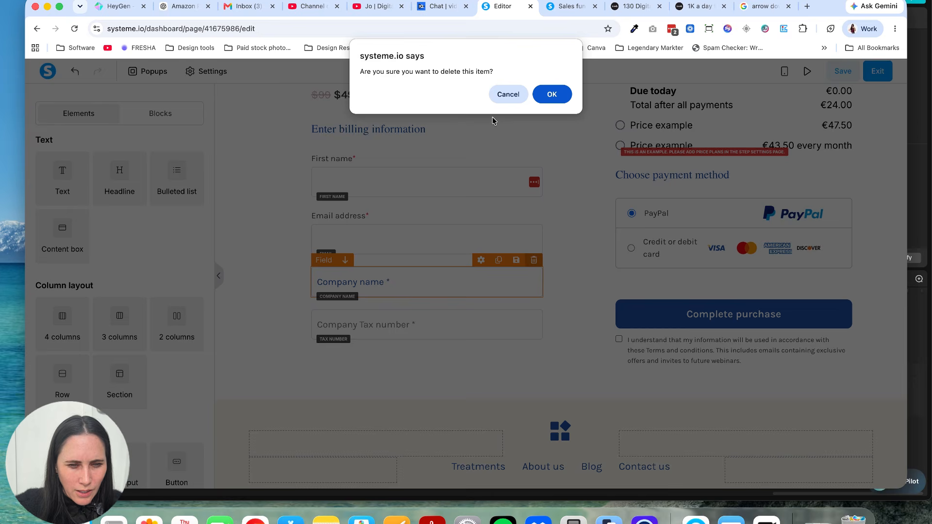
left_click(545, 98)
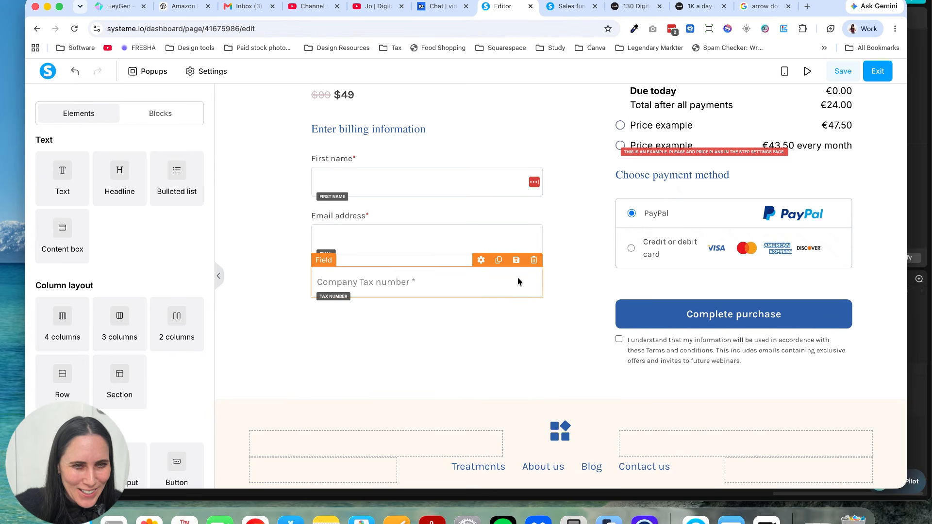
left_click_drag(518, 279, 552, 248)
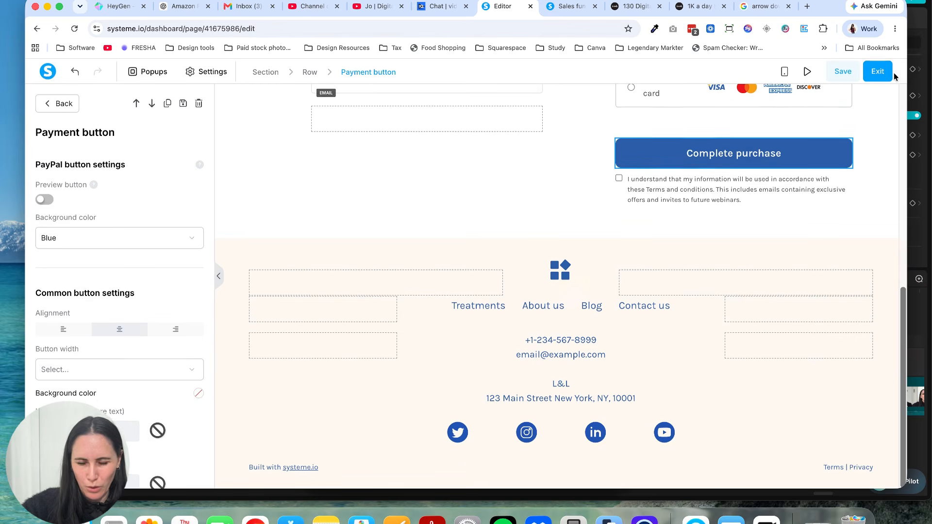
Step: Exit the checkout page editor and open the funnel's Thank You / Download Page step for editing
left_click(883, 73)
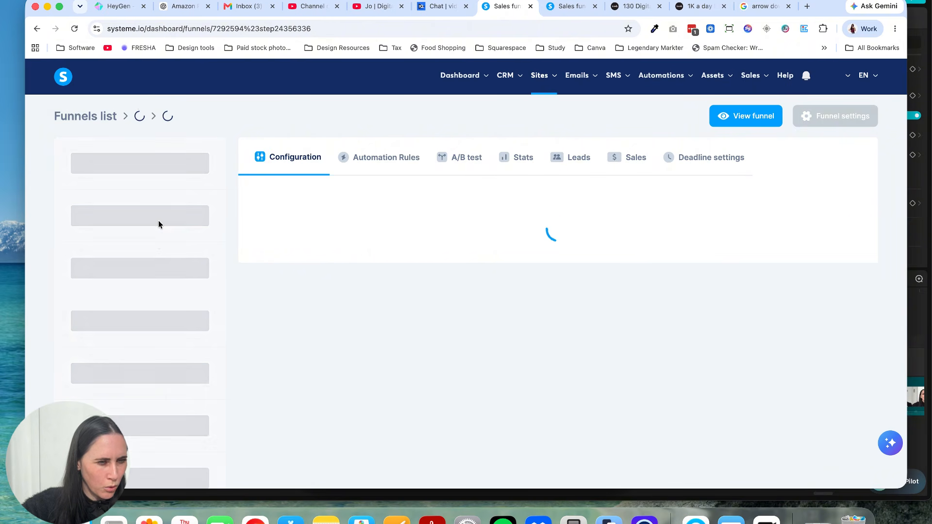
left_click(157, 245)
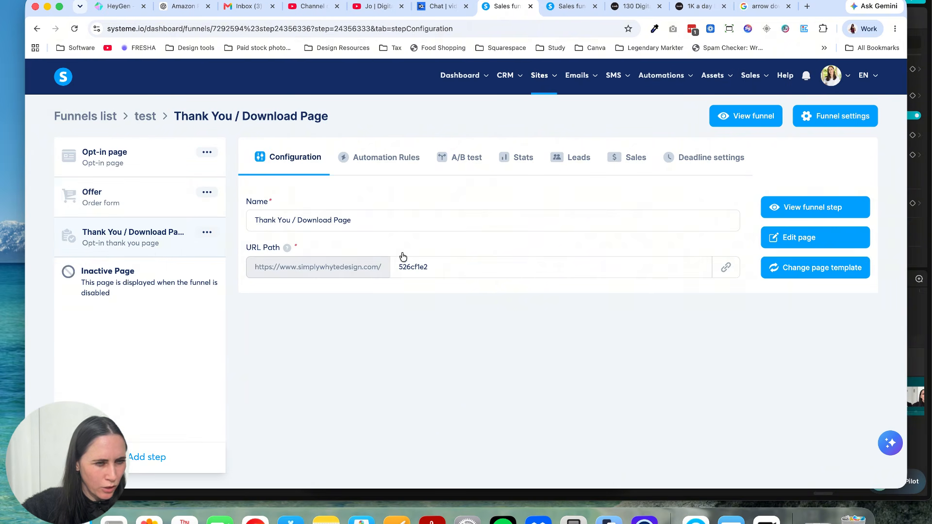
left_click(773, 236)
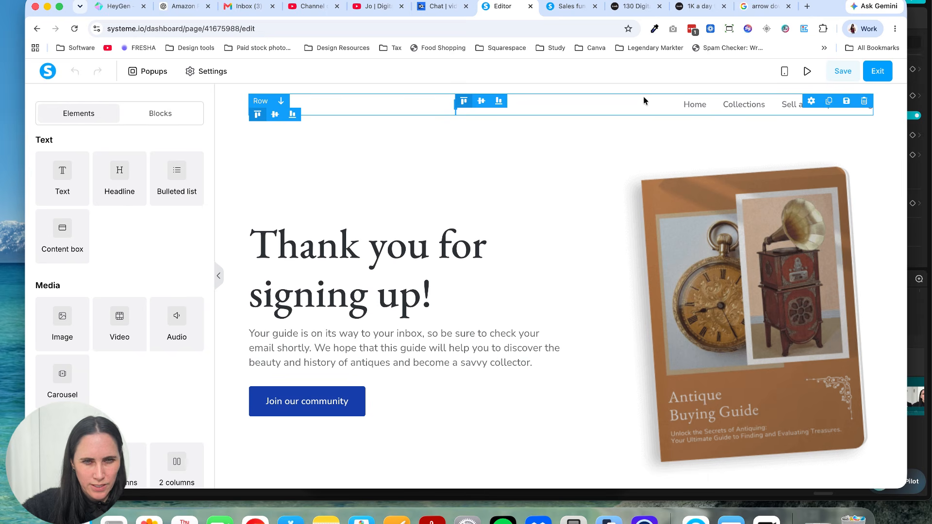
Step: Delete the header row with the navigation links from the thank-you page
left_click(863, 102)
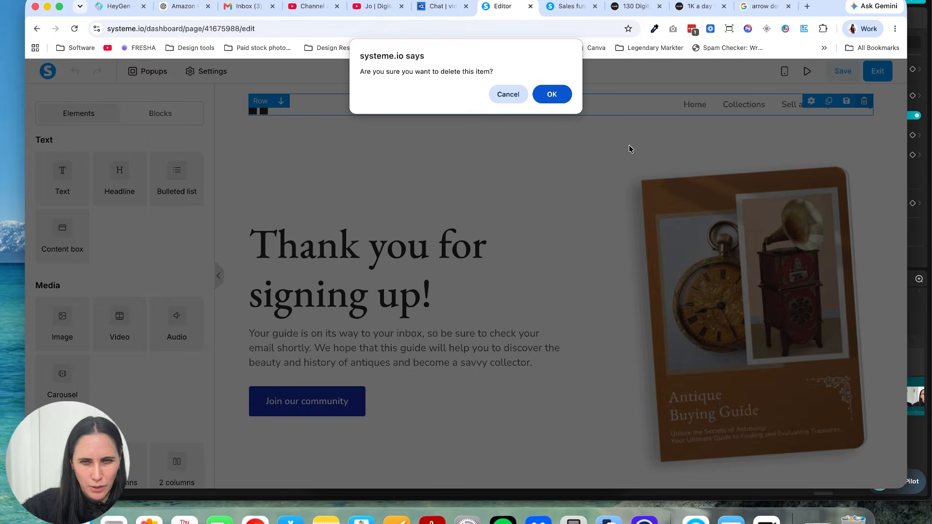
left_click(554, 94)
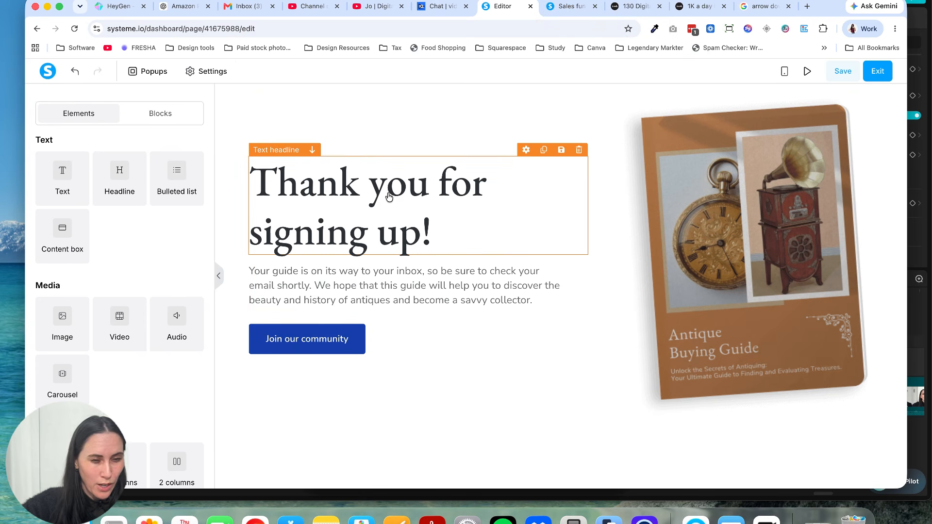
Step: Replace the paragraph below the "Thank you for signing up!" headline with "step 1: ign up for sytme.io"
left_click(421, 228)
left_click_drag(429, 238, 255, 187)
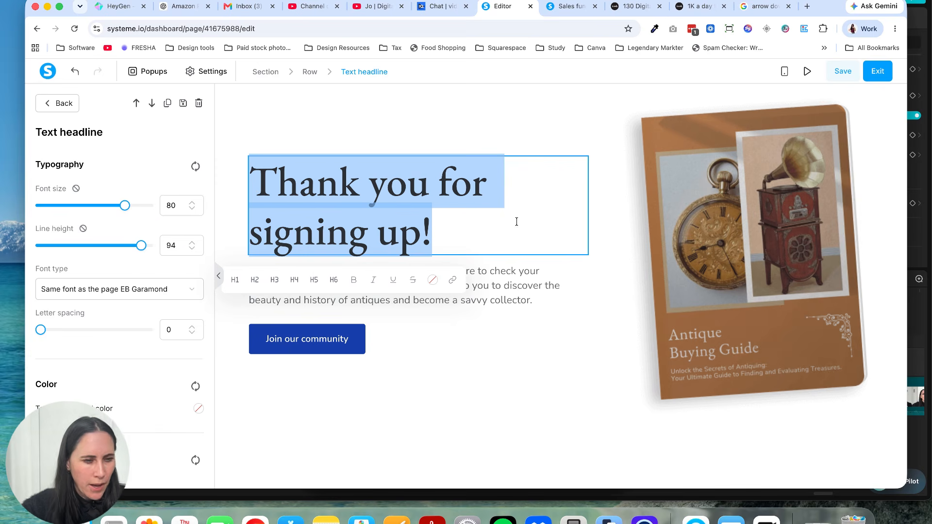
left_click(514, 287)
left_click_drag(534, 300, 249, 271)
type("step ")
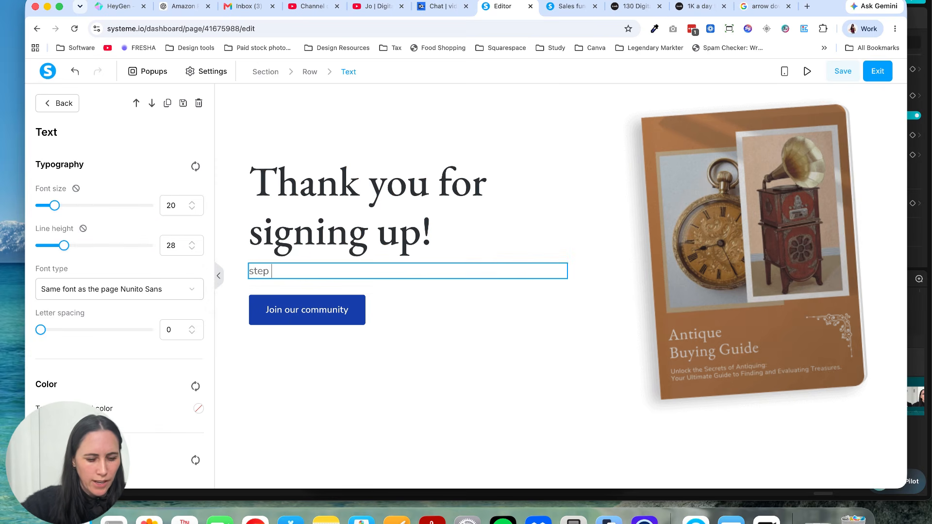
type("1: ig")
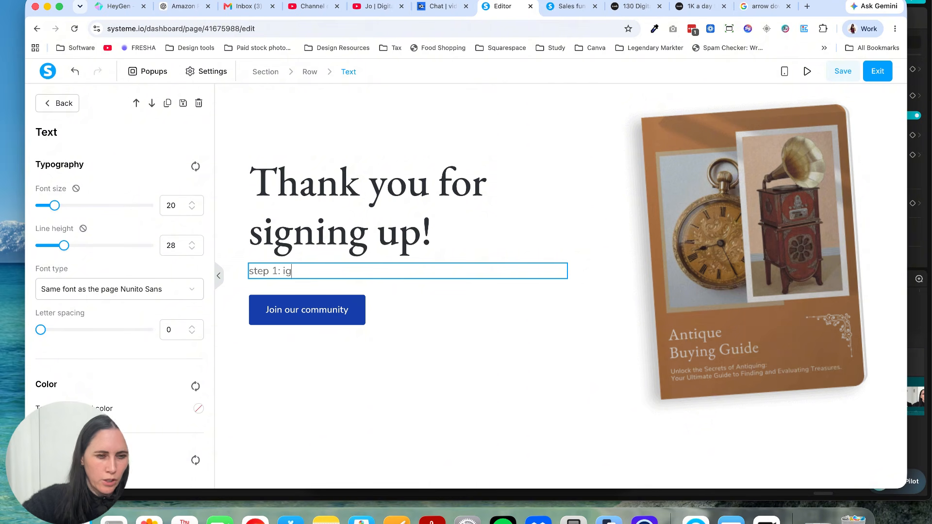
type("n up for ")
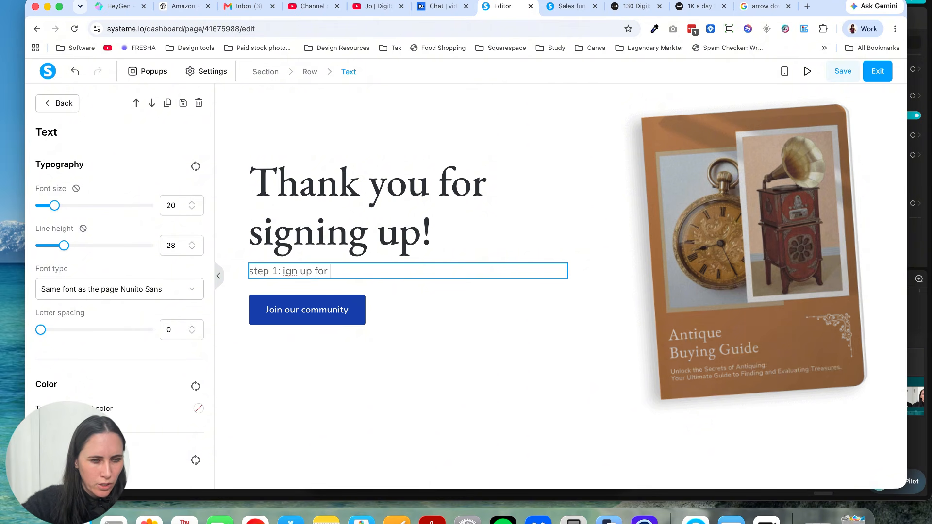
type("ystme")
key("BackSpace")
key("BackSpace")
type("s")
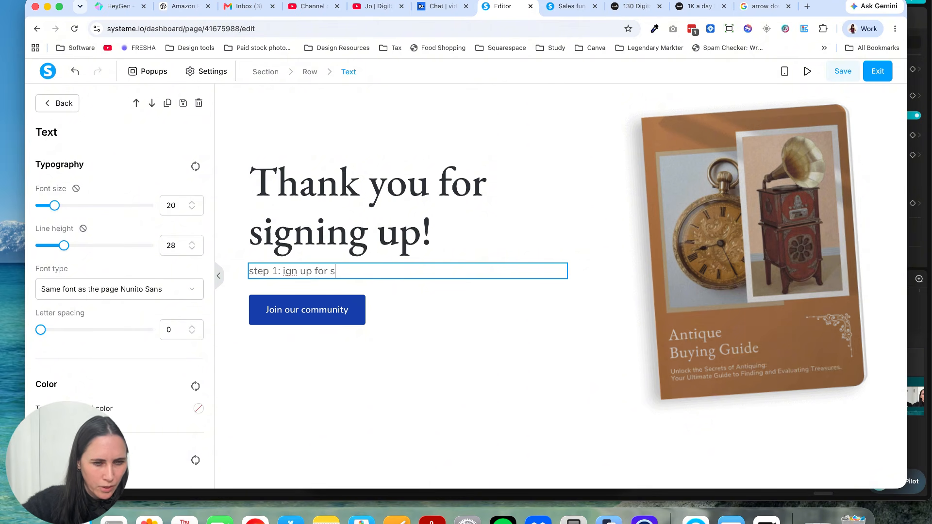
type("ytme.io")
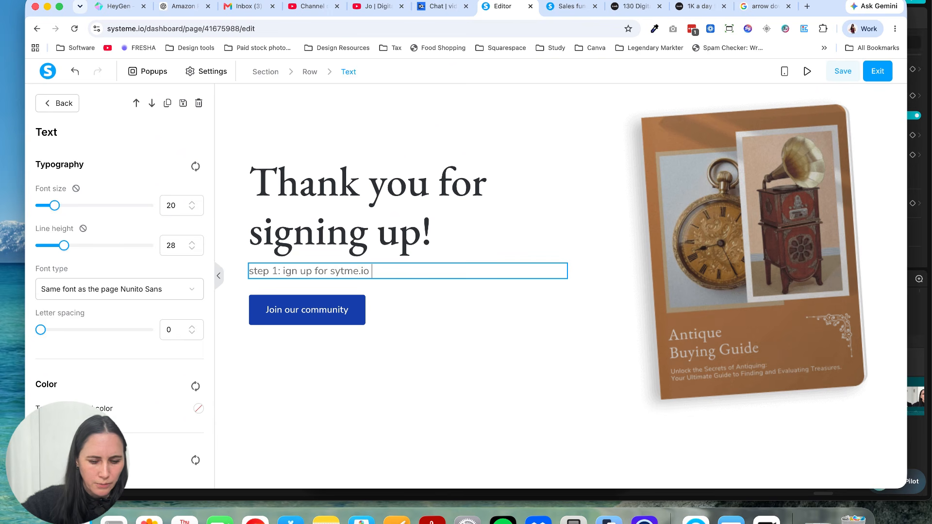
Step: Add a second line reading "tpe 2: check you inbox" to the text below the headline
left_click_drag(365, 275, 383, 272)
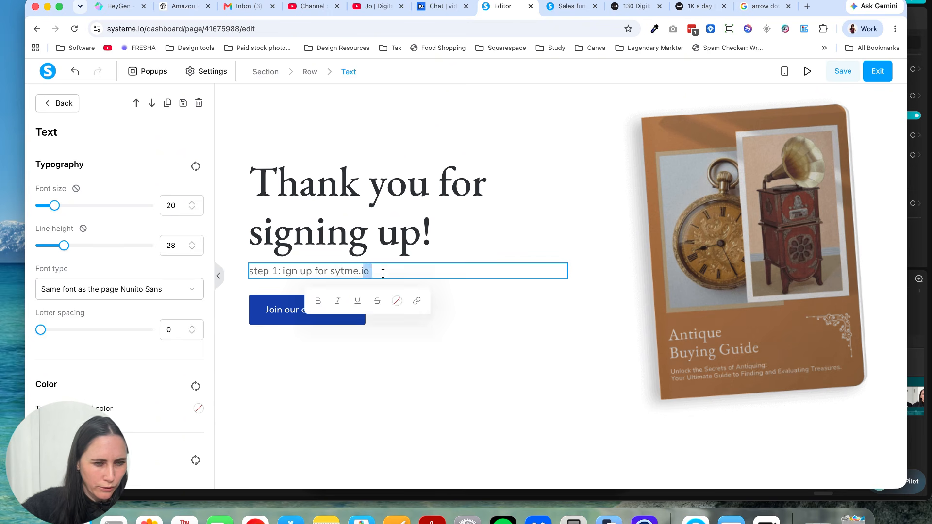
left_click(383, 272)
key("Return")
type("tpe 2")
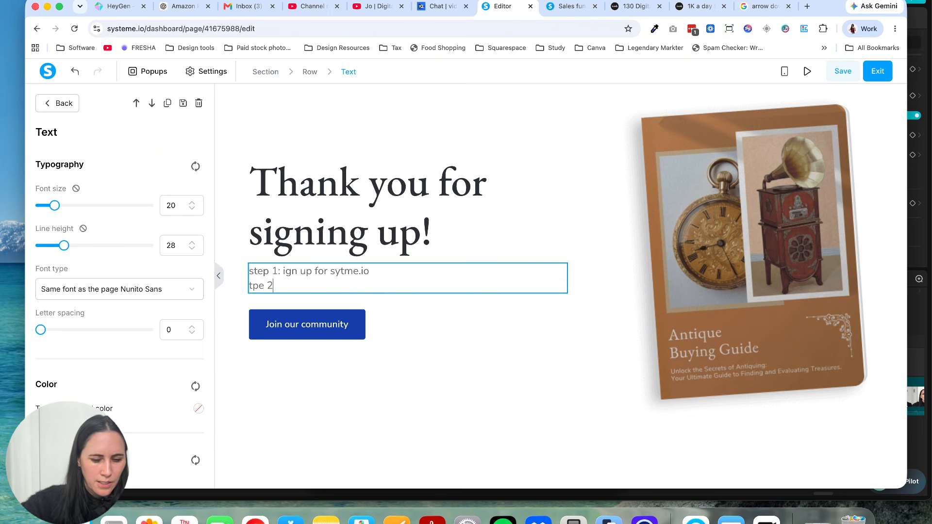
type(": check y")
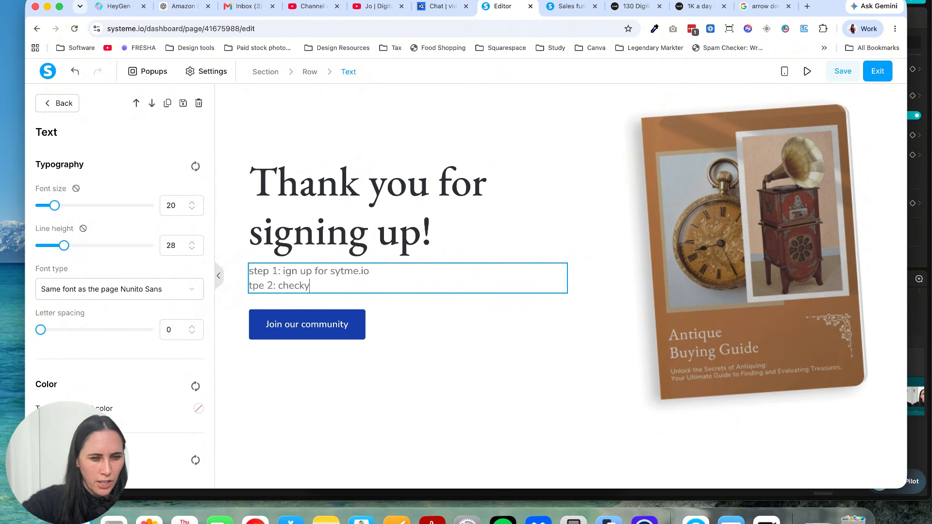
type("ou inbox")
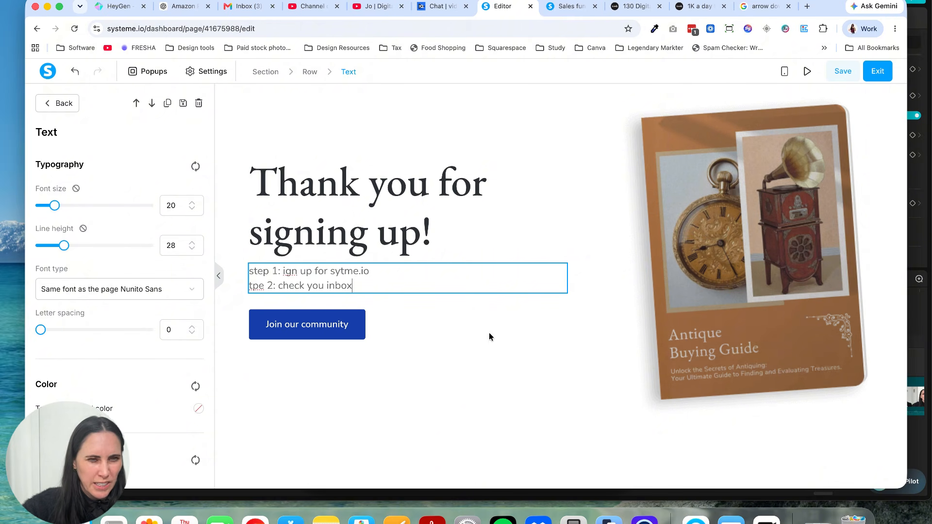
Step: Delete the "Join our community" button from the thank-you page
left_click(391, 328)
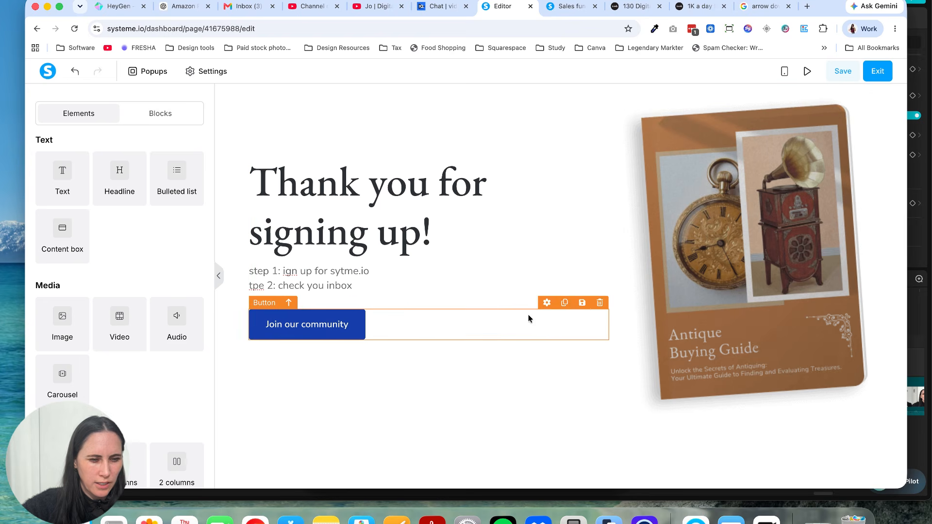
left_click(599, 303)
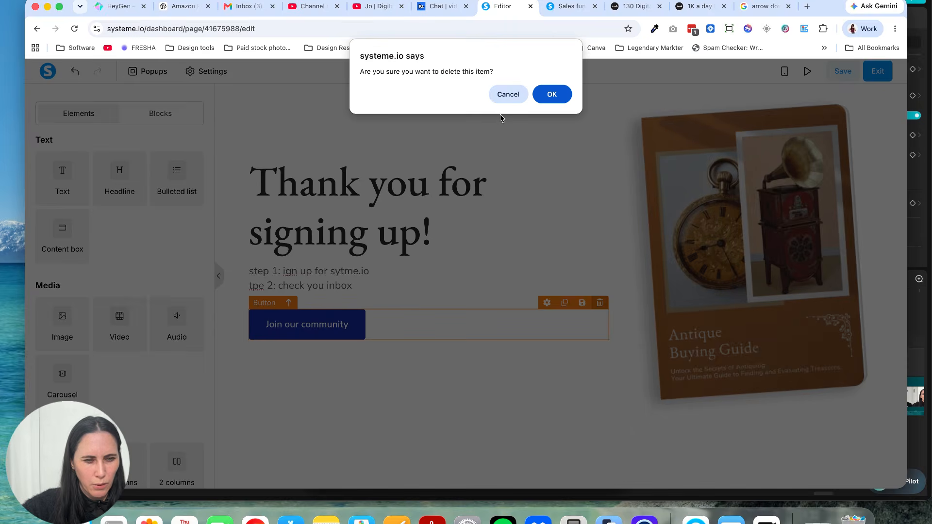
left_click(552, 94)
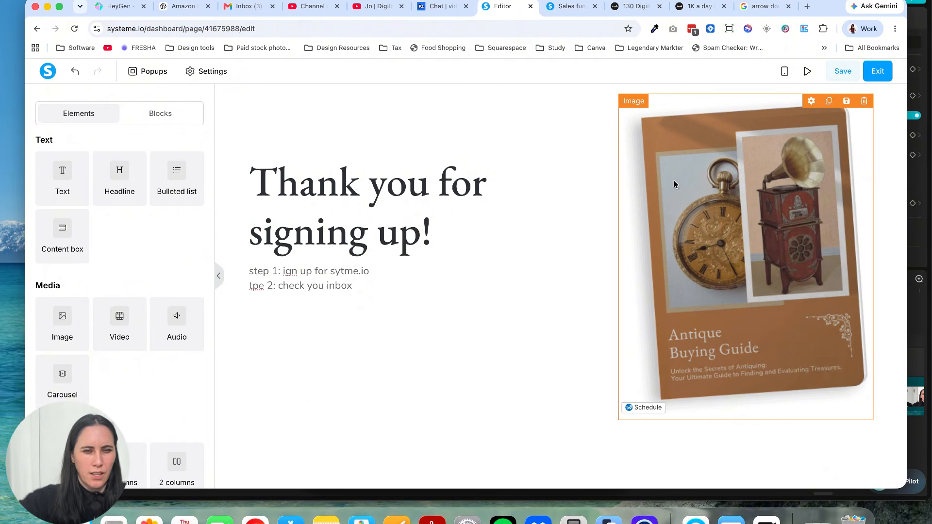
Step: Move the Antique Buying Guide book image into the headline's column, above the "Thank you for signing up!" headline
left_click_drag(677, 185, 441, 163)
scroll(530, 235, "down", 2)
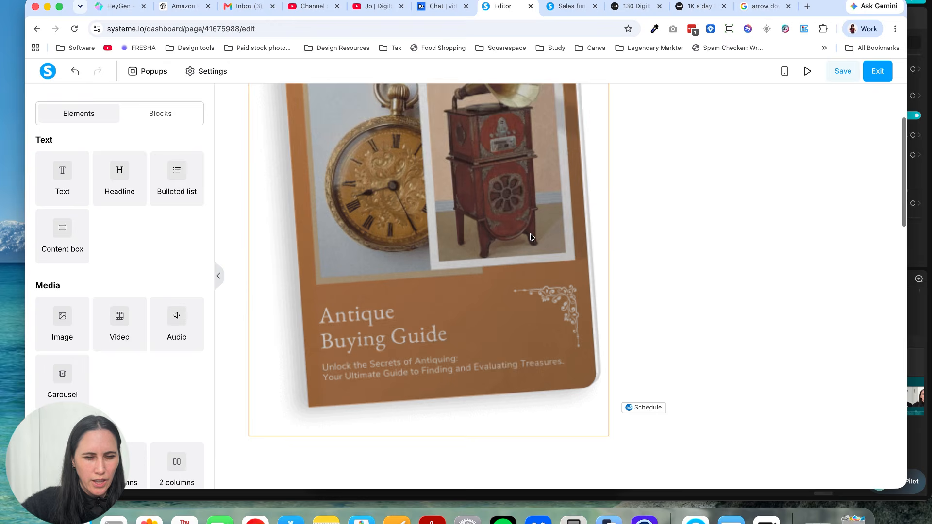
scroll(530, 237, "down", 3)
left_click(497, 296)
scroll(602, 333, "up", 4)
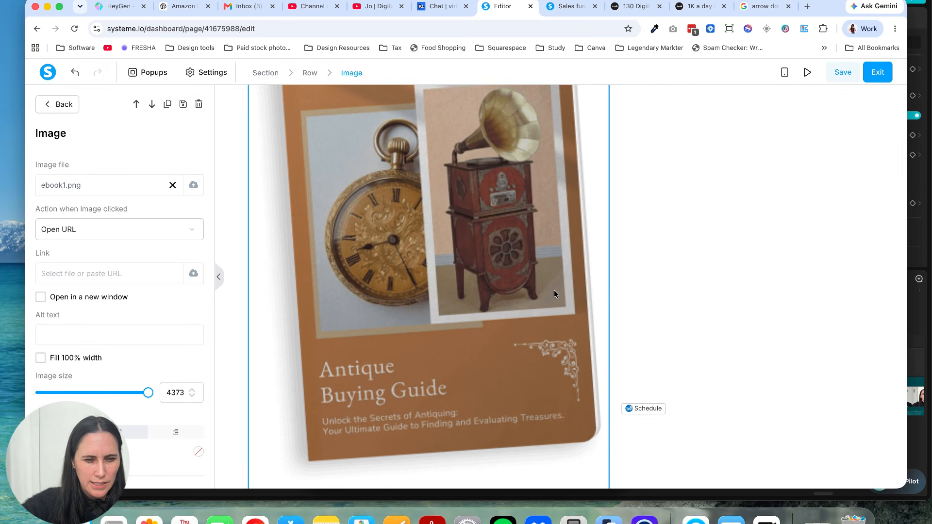
Step: Examine the row and section holding the book image and look over the product section further down the thank-you page
left_click(681, 269)
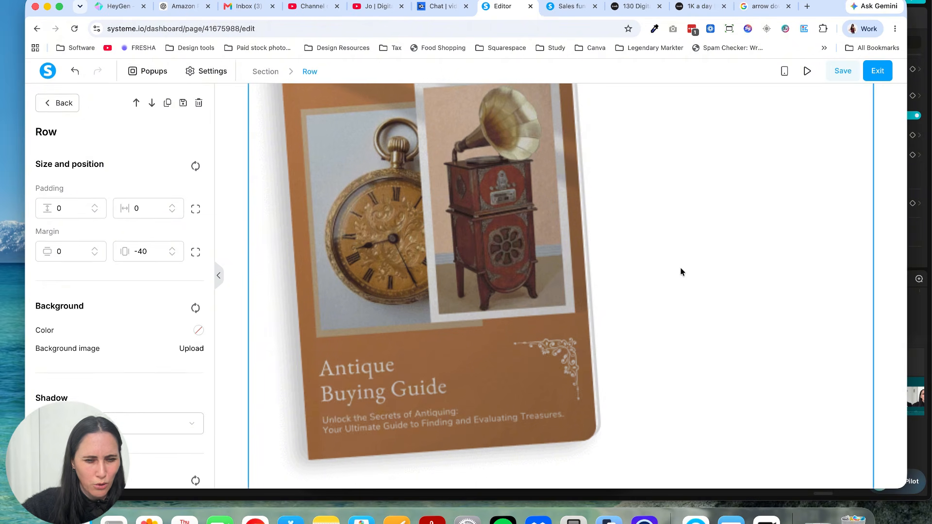
left_click(680, 268)
left_click(668, 283)
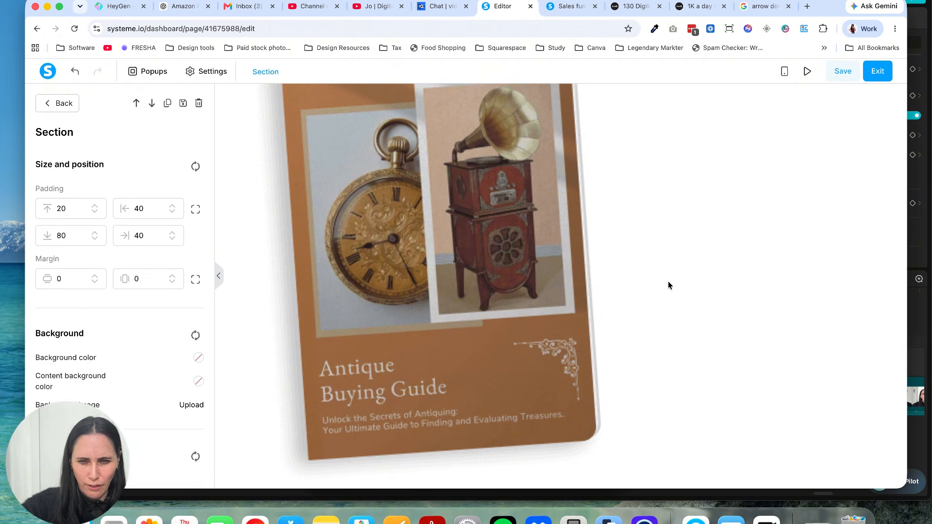
left_click(263, 278)
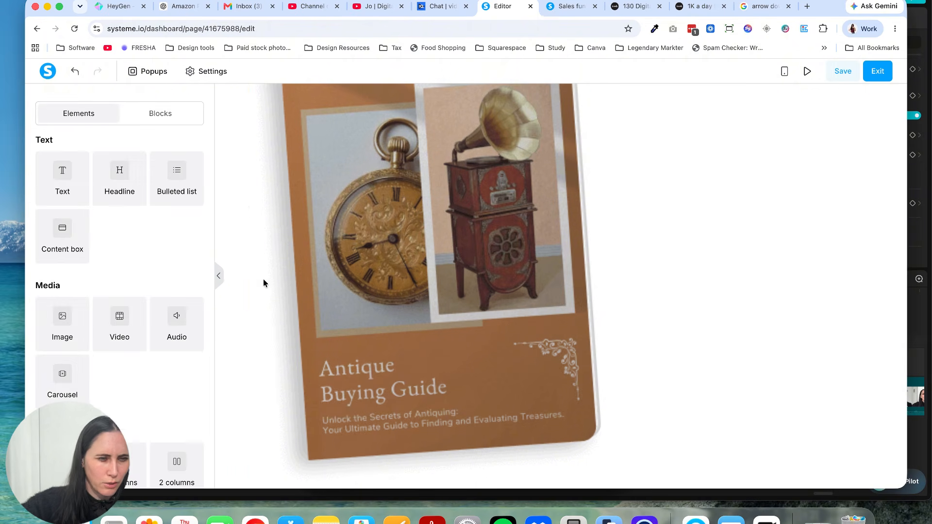
scroll(262, 291, "down", 7)
scroll(261, 310, "down", 6)
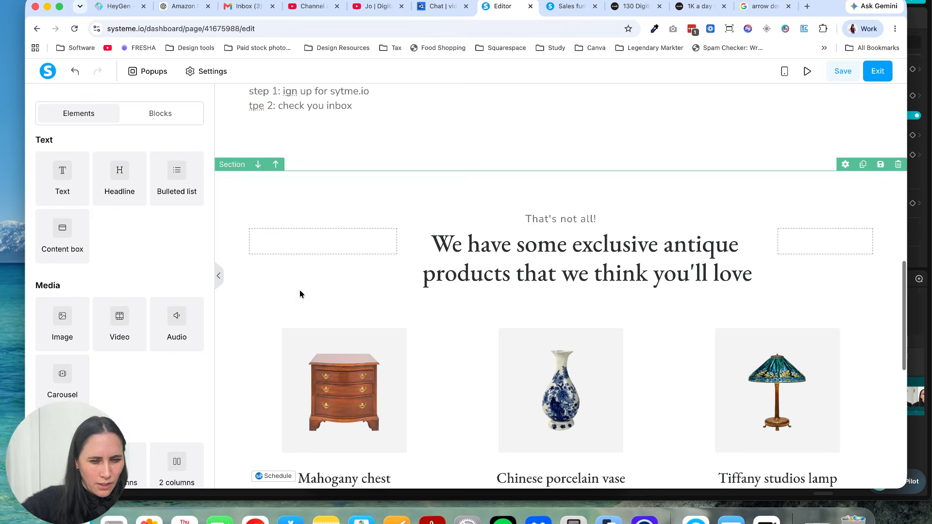
scroll(502, 295, "down", 10)
scroll(502, 297, "up", 20)
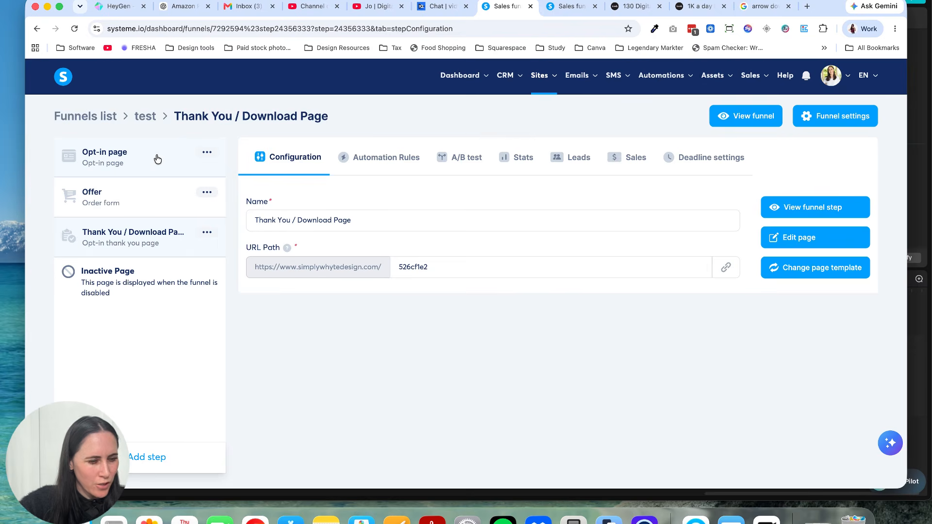
Step: Return to the funnel's steps and open the configuration of the Opt-in page step
left_click(157, 159)
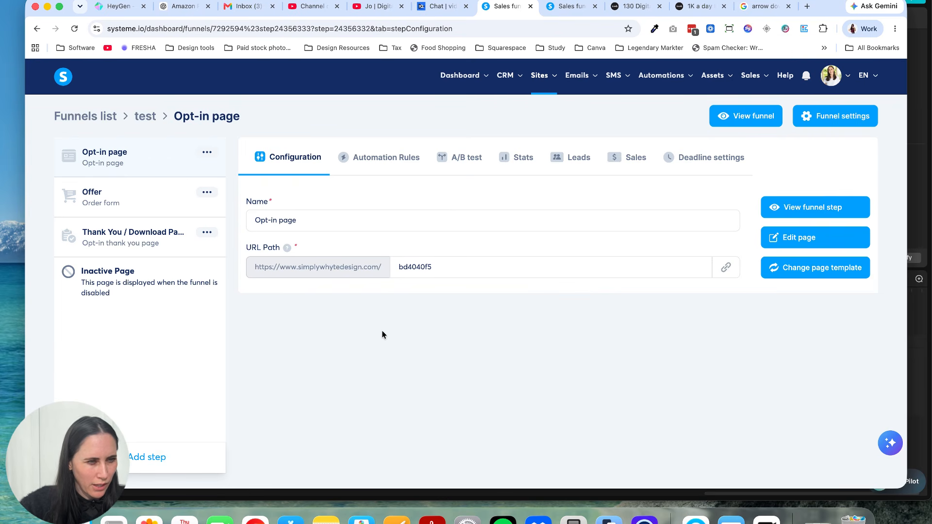
left_click(207, 153)
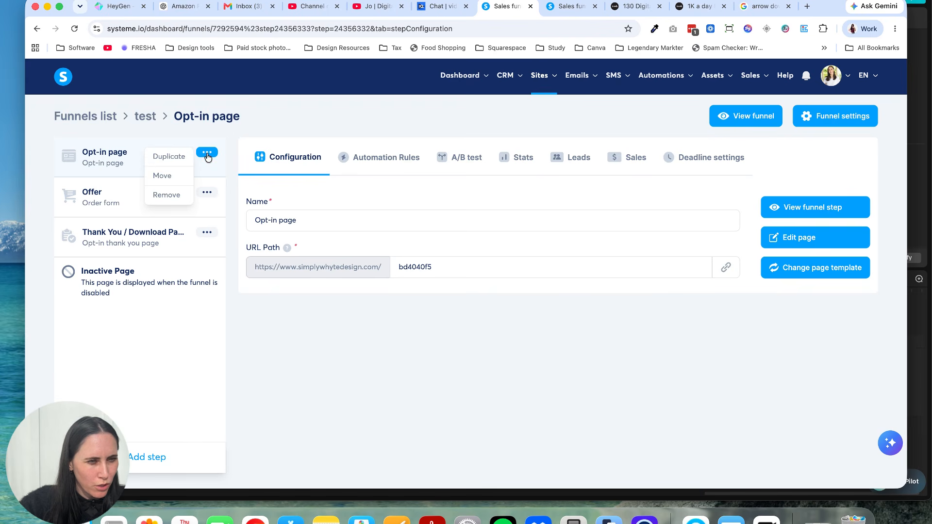
left_click(311, 245)
triple_click(276, 220)
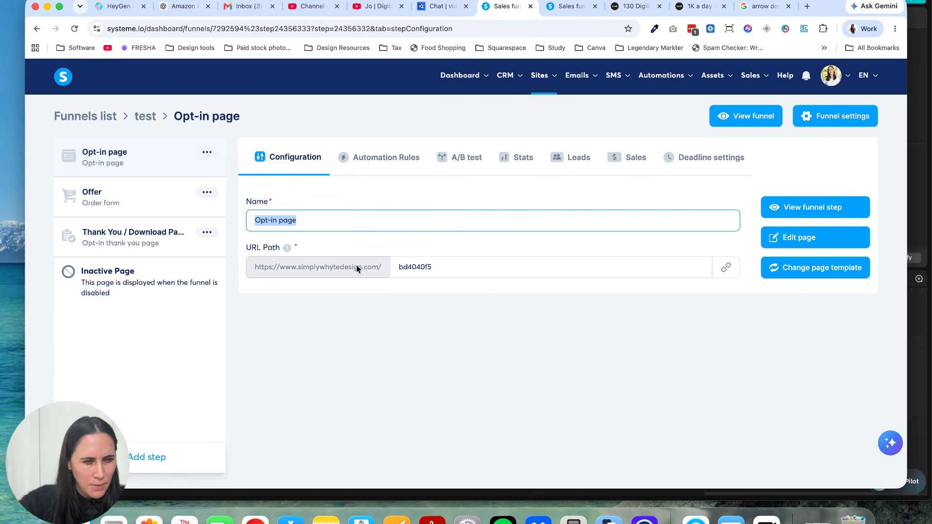
Step: Change the Opt-in page's URL path to "test-y" and save it
left_click_drag(441, 268, 368, 261)
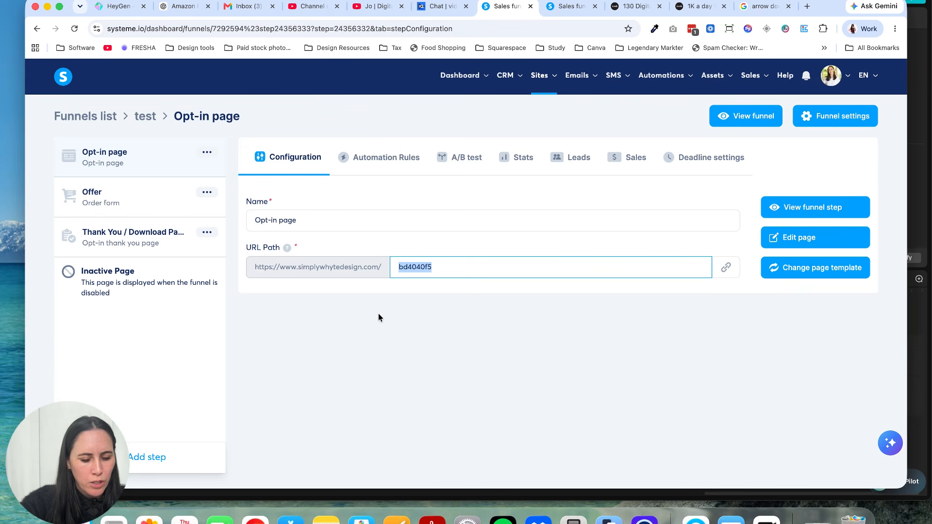
type("te")
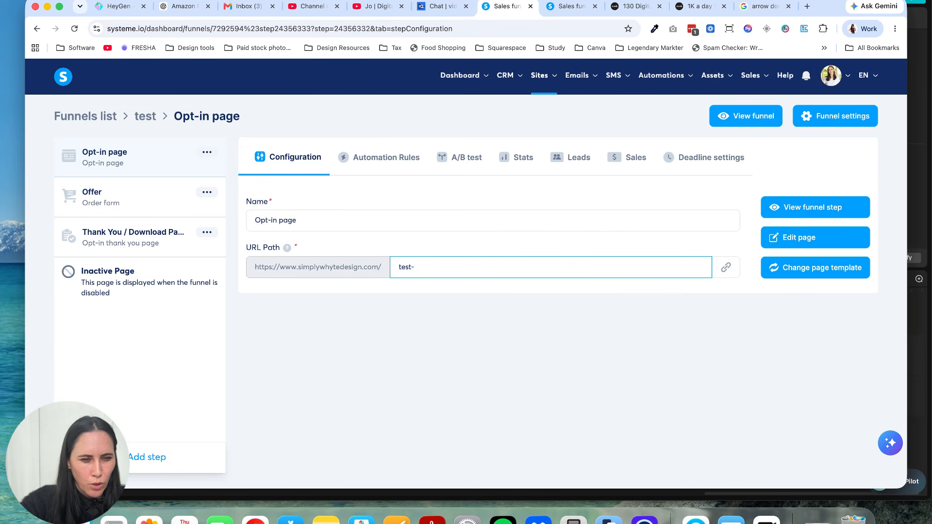
type("st-")
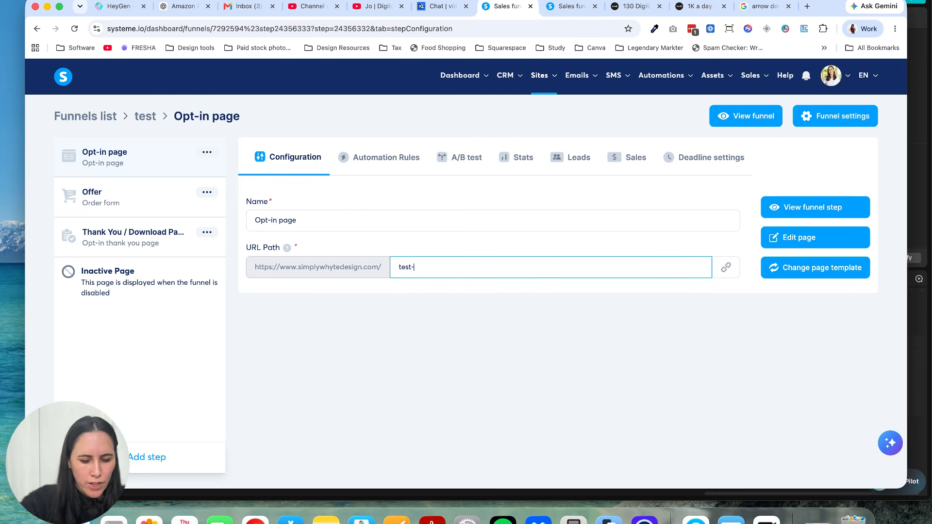
type("yt")
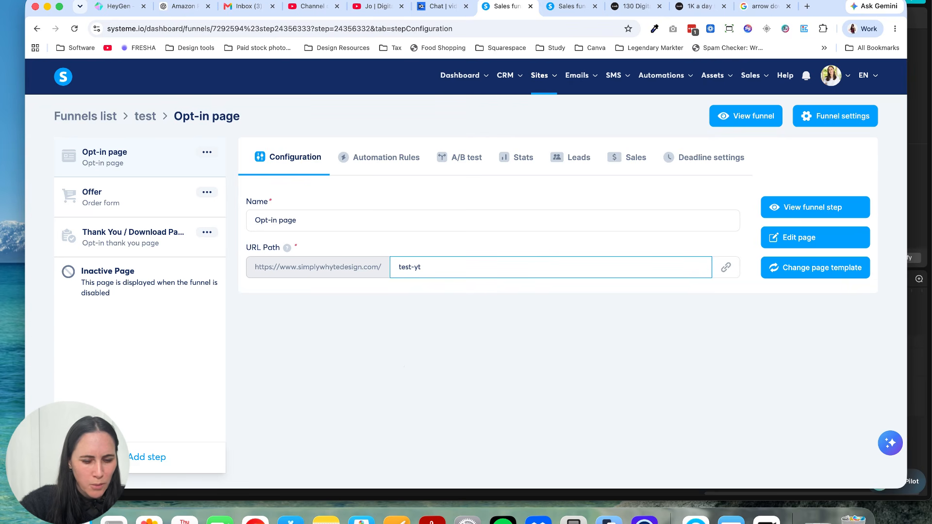
type("394923874923749")
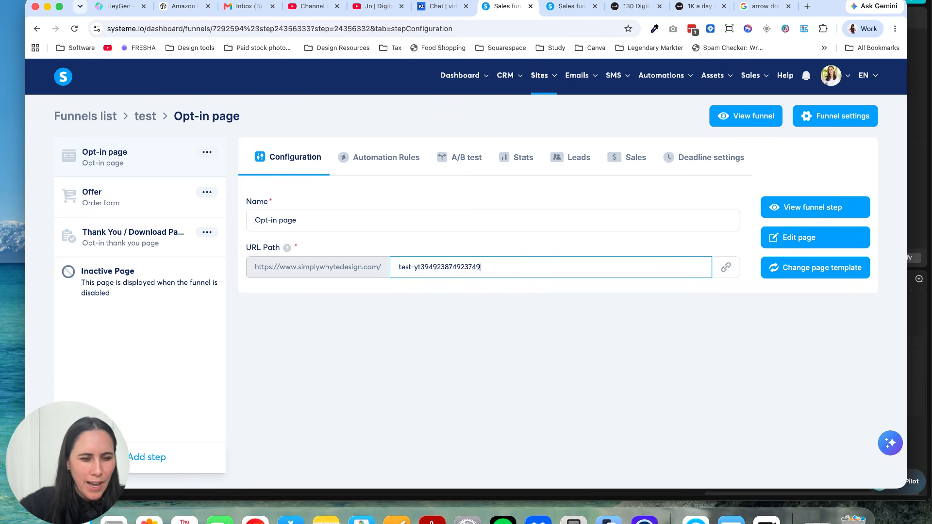
left_click(598, 442)
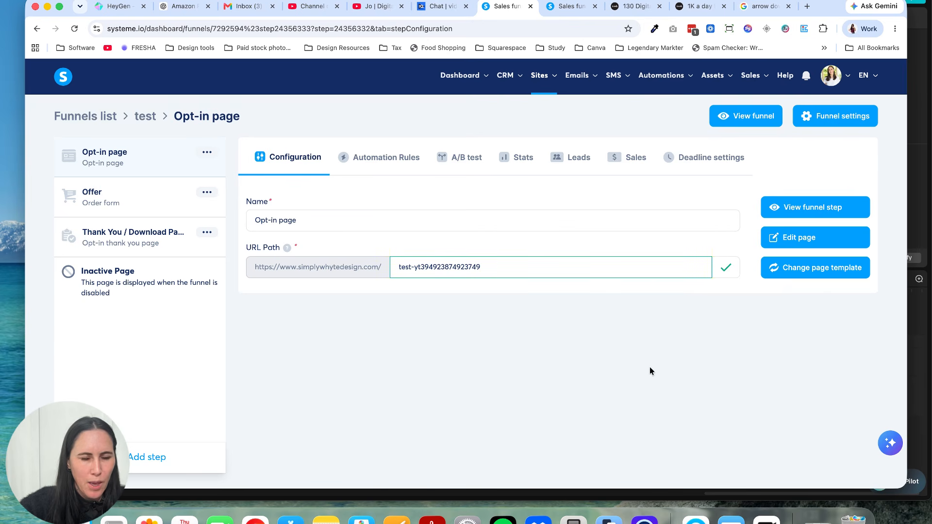
left_click_drag(489, 267, 415, 267)
type("y")
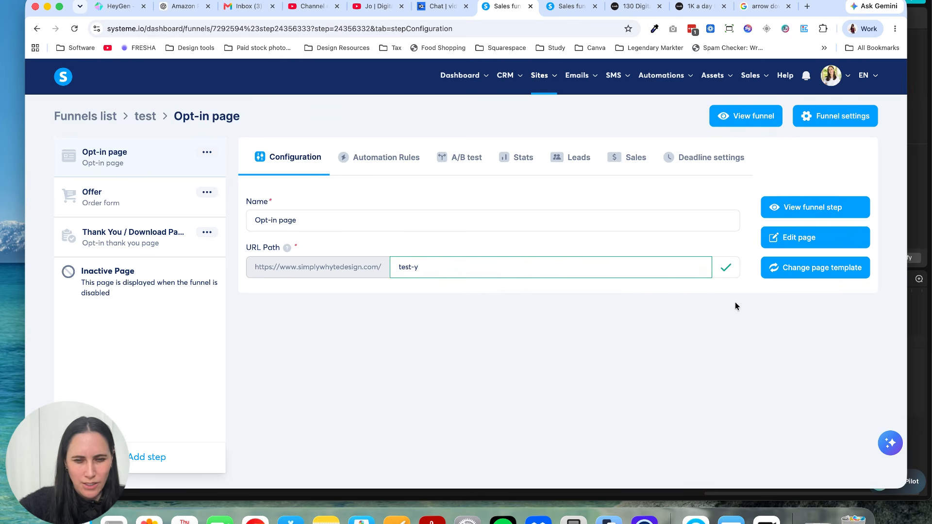
left_click(726, 270)
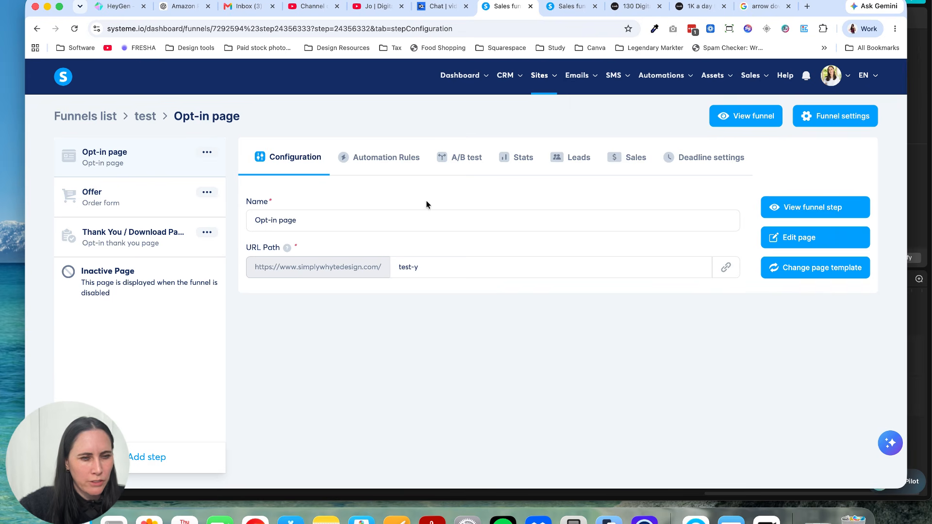
Step: Start a new automation rule for the Opt-in page with "Funnel step form subscribed" as its trigger
left_click(386, 165)
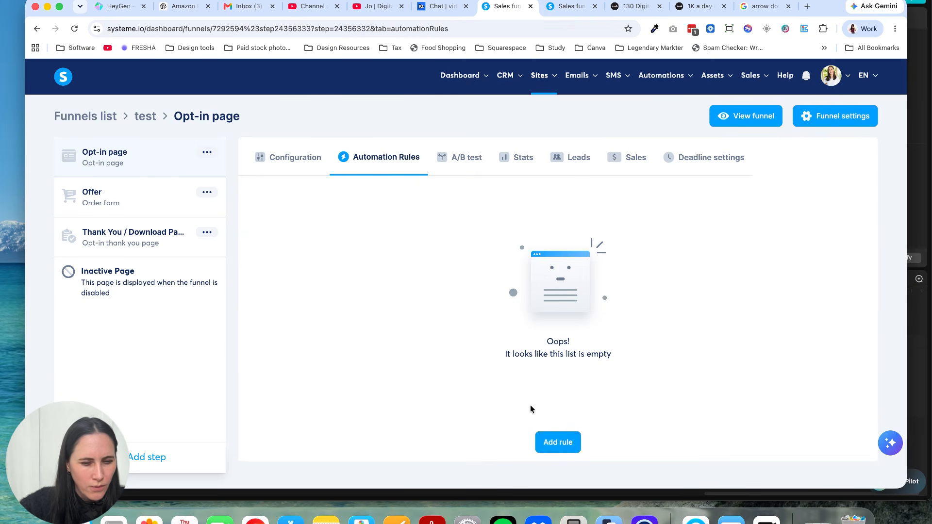
left_click(554, 442)
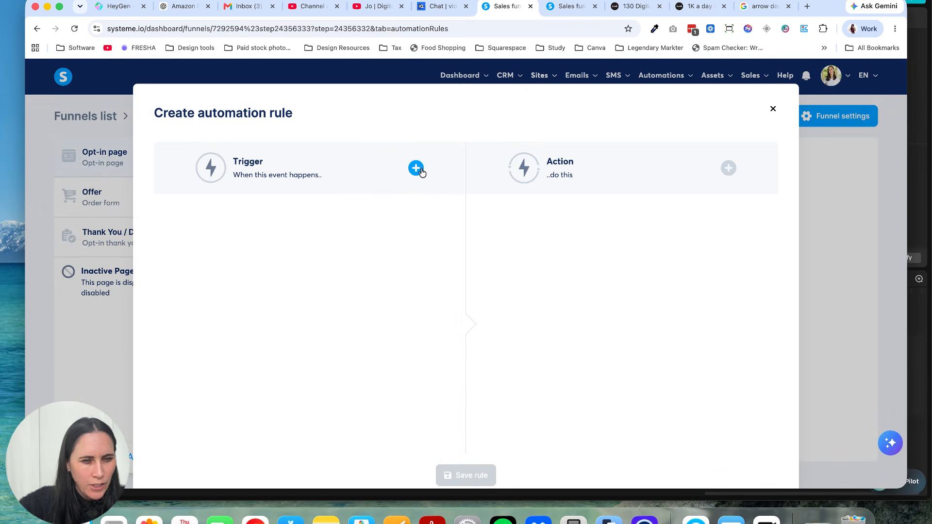
left_click(421, 170)
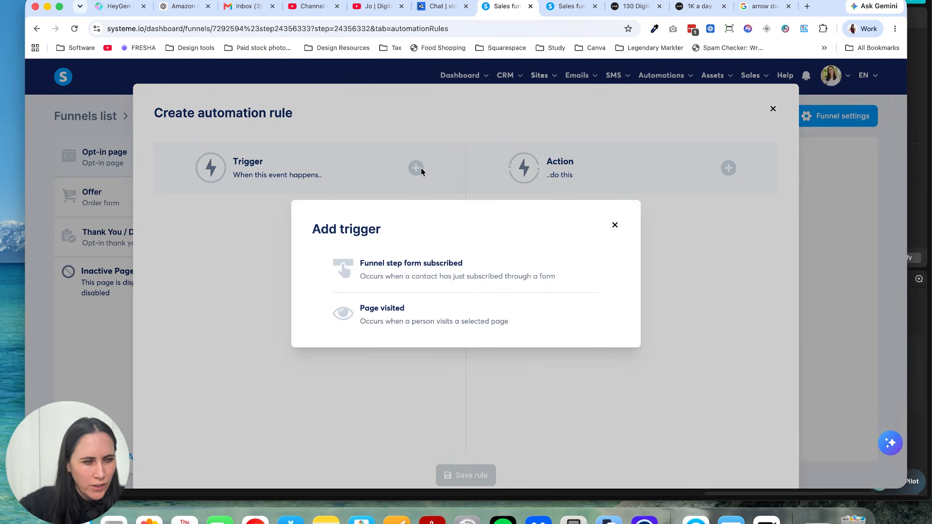
left_click(443, 273)
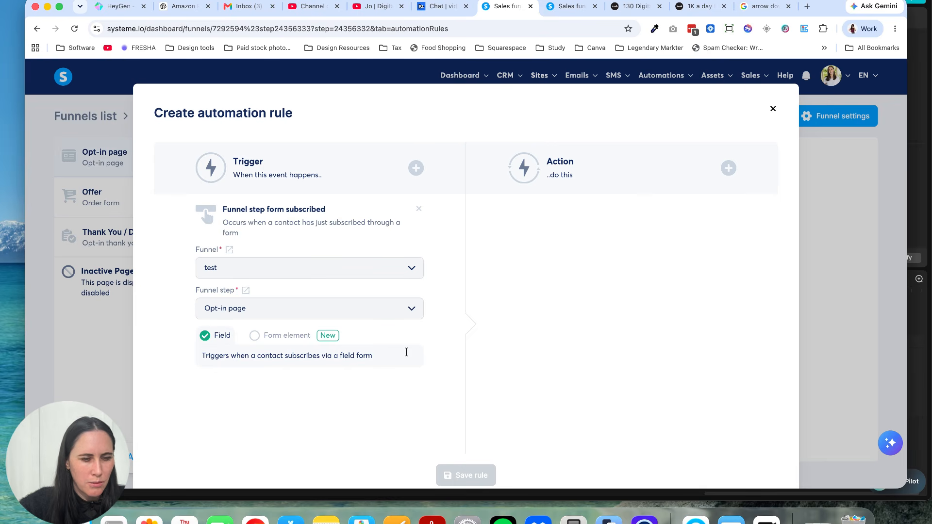
Step: Add an "Add a tag" action to the automation rule and choose the "$100 per day $7" tag
left_click(728, 170)
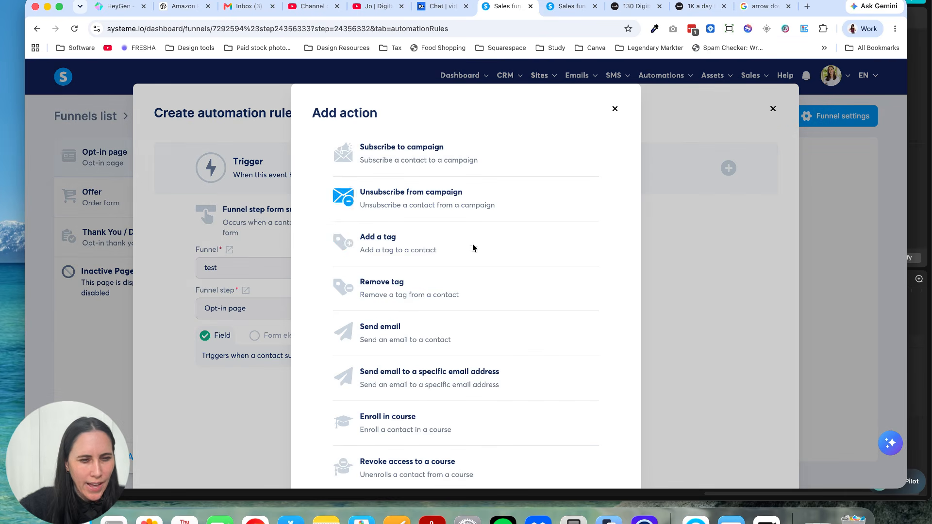
left_click(434, 250)
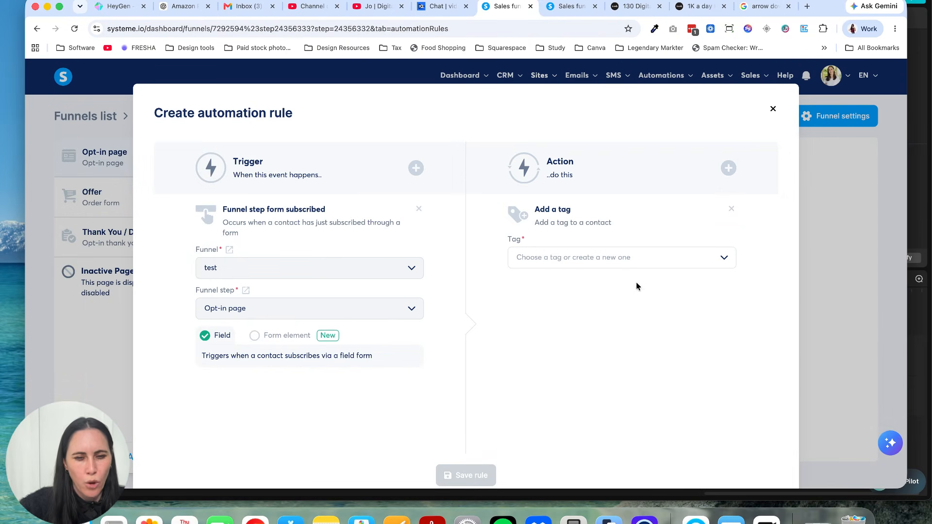
left_click(645, 264)
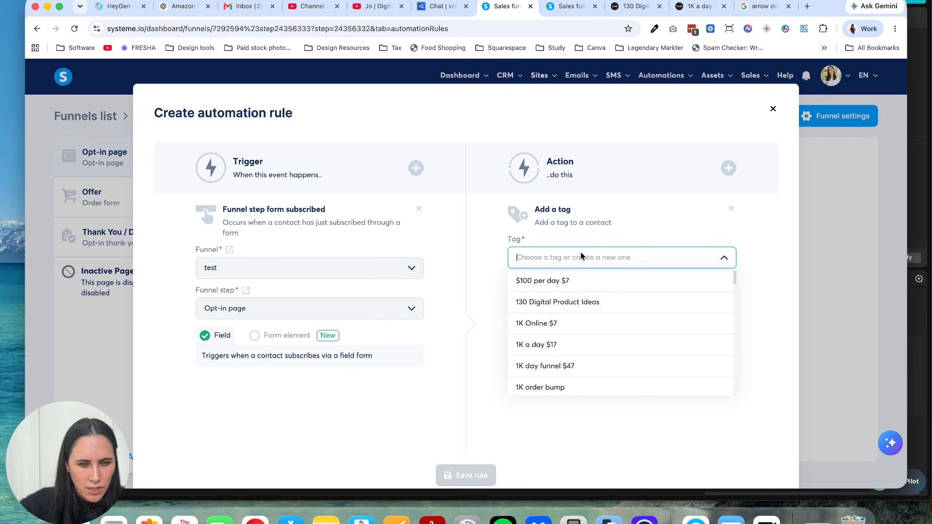
type("f;unf")
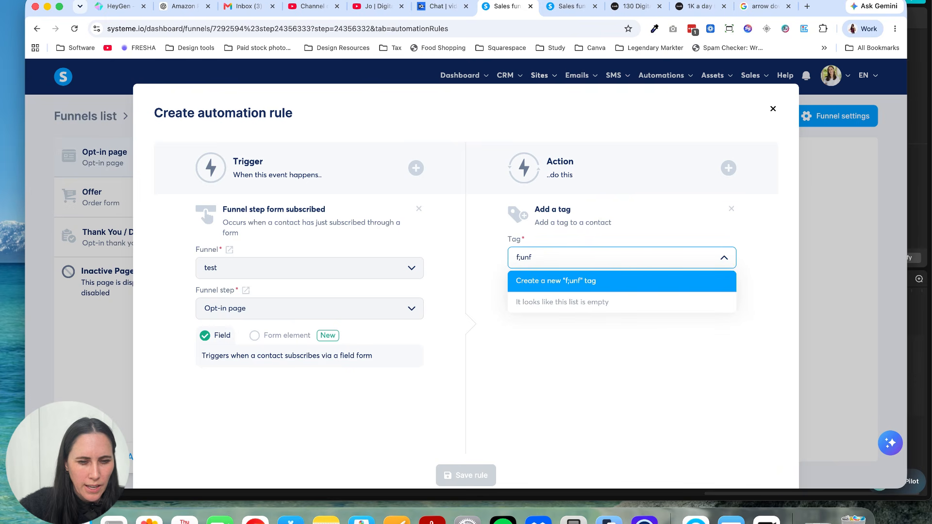
left_click_drag(561, 255, 495, 253)
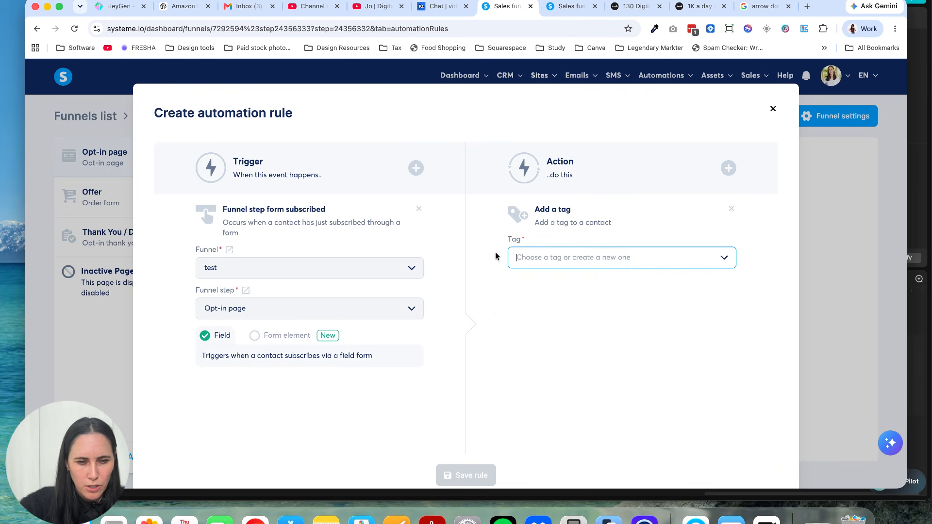
left_click(724, 257)
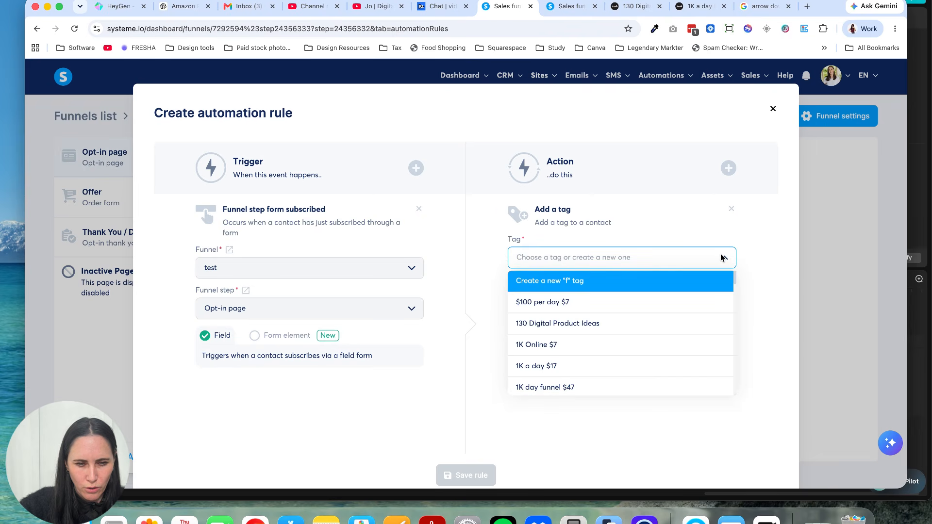
left_click(568, 302)
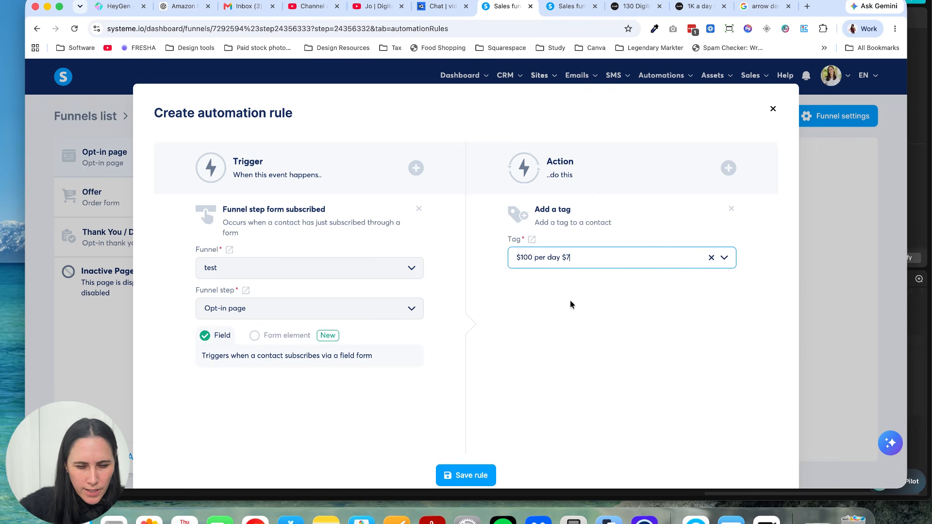
left_click(570, 304)
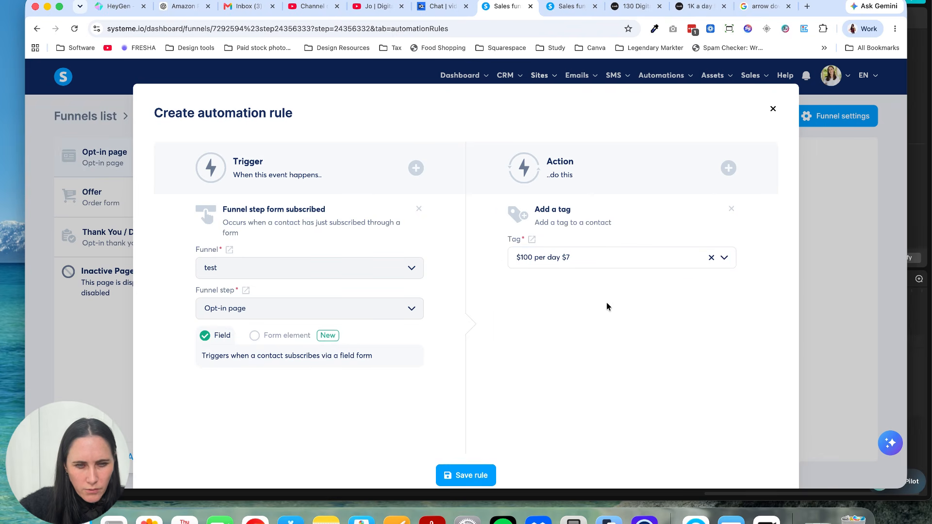
Step: Add a "Send email" action to the rule and start creating a new email message for it
left_click(727, 170)
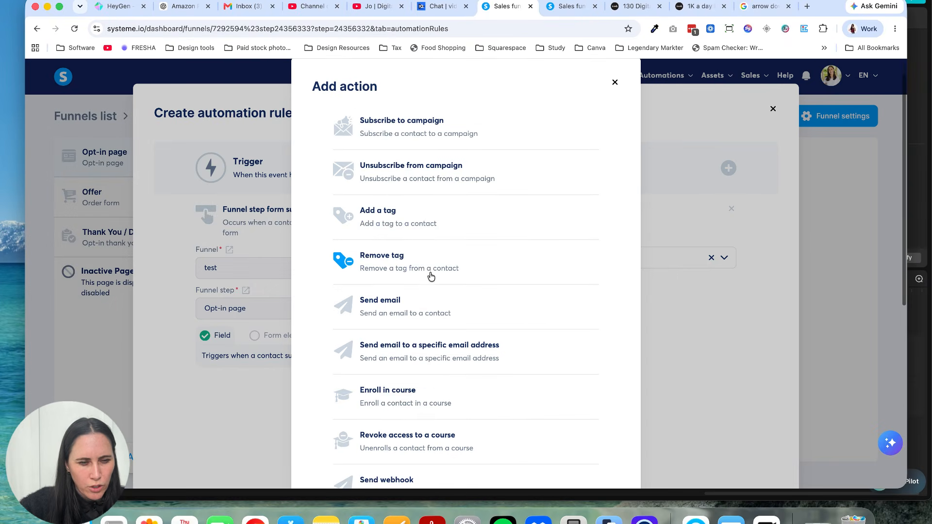
left_click(420, 303)
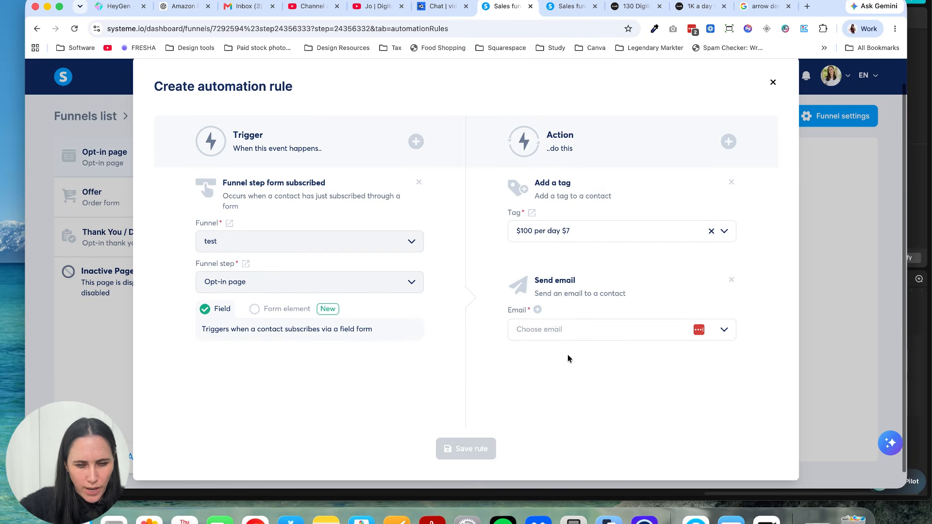
left_click(552, 331)
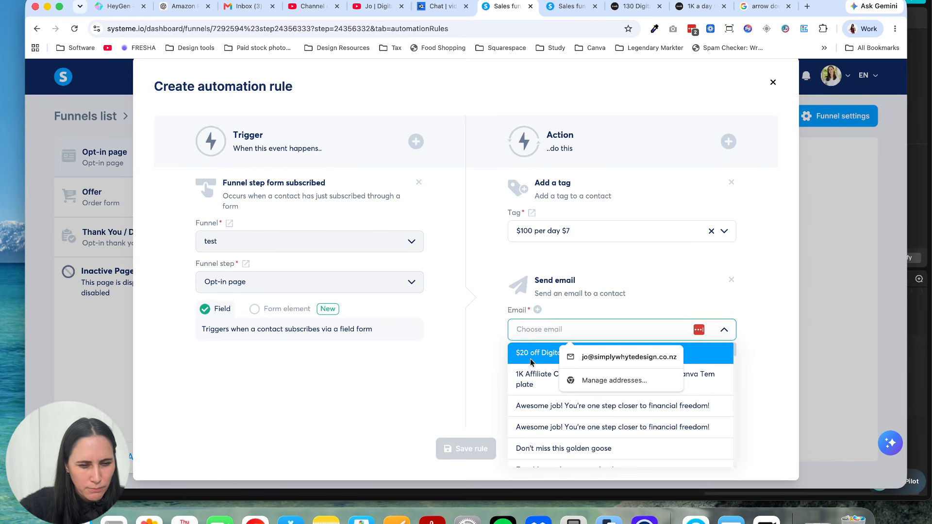
left_click(494, 351)
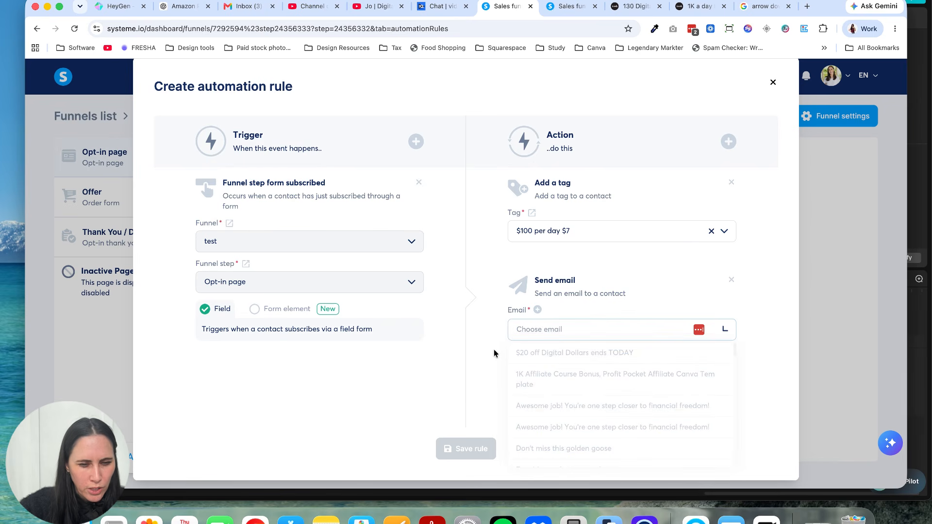
left_click(537, 310)
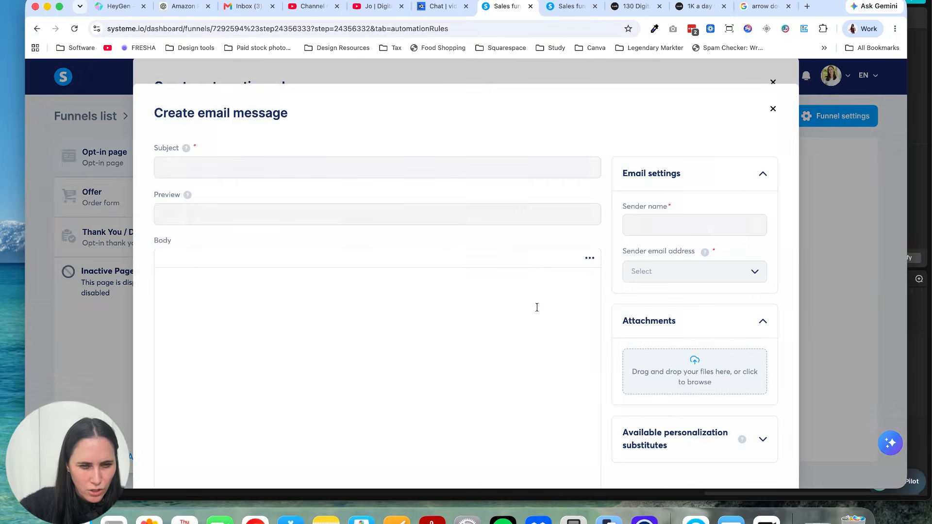
Step: Enter "thnk you freebie" as the subject of the new email message
left_click(289, 167)
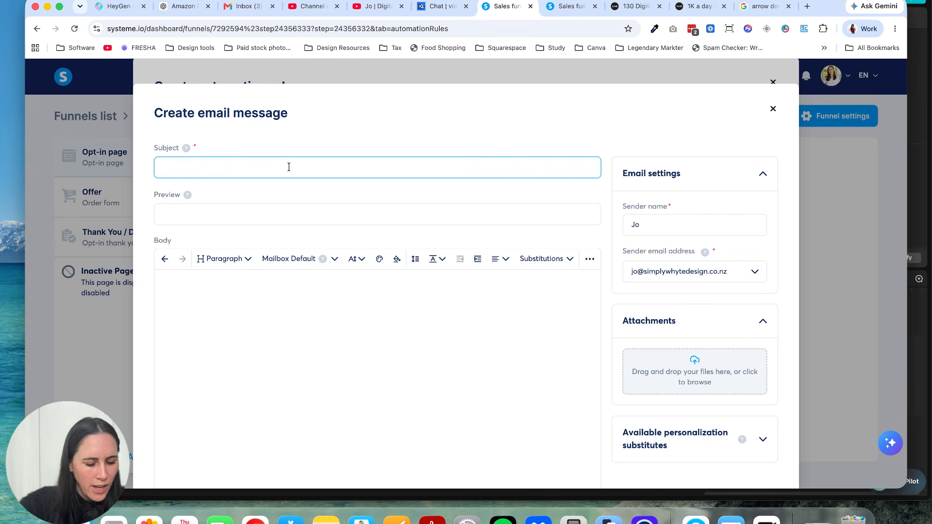
type("thn")
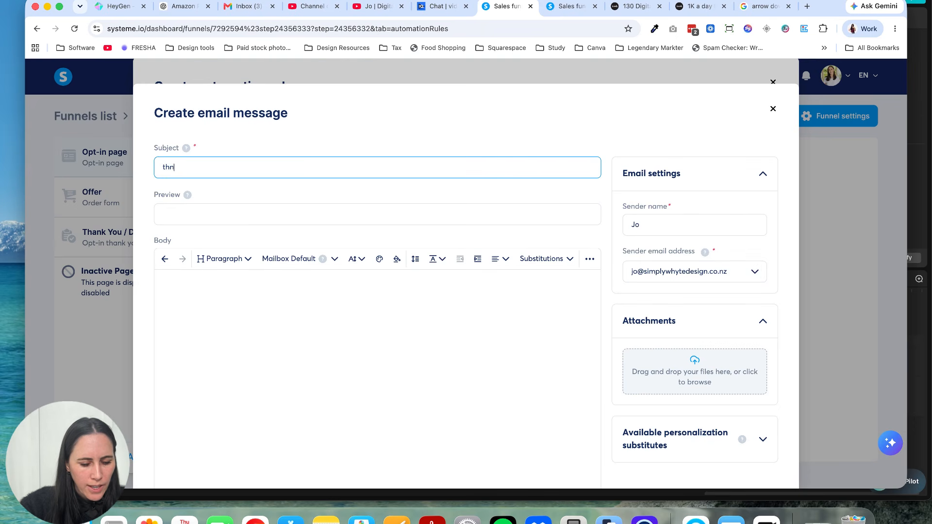
type("k you freebie")
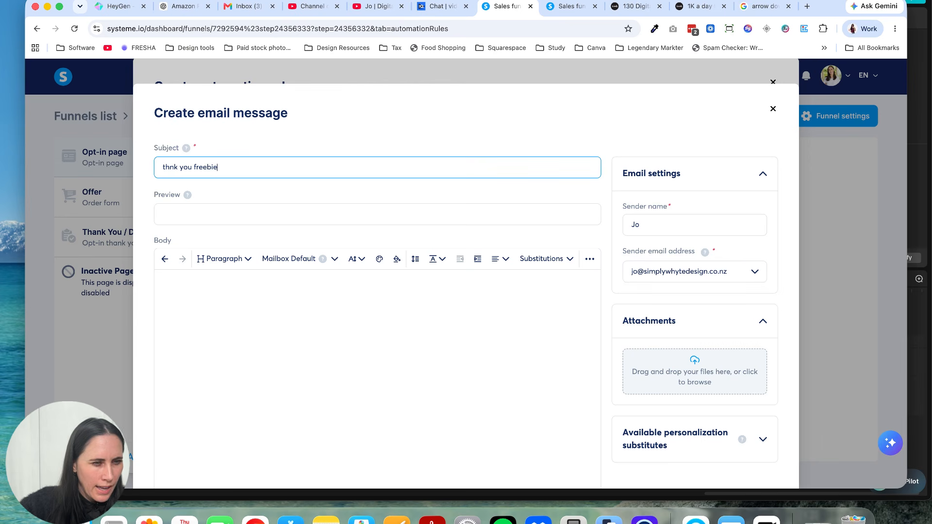
left_click(272, 215)
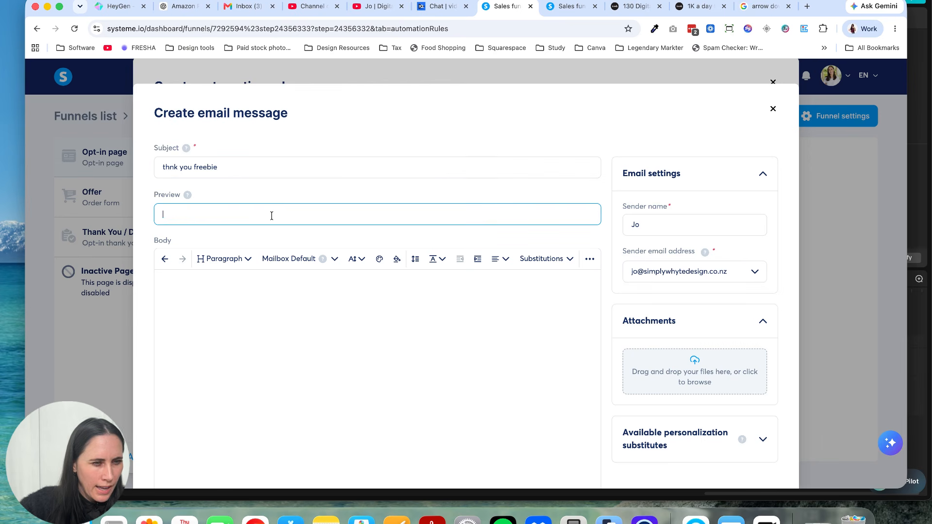
Step: Begin the email body with "Hi" followed by the {first_name} personalization substitute copied from the available list
left_click(255, 324)
type("Hi")
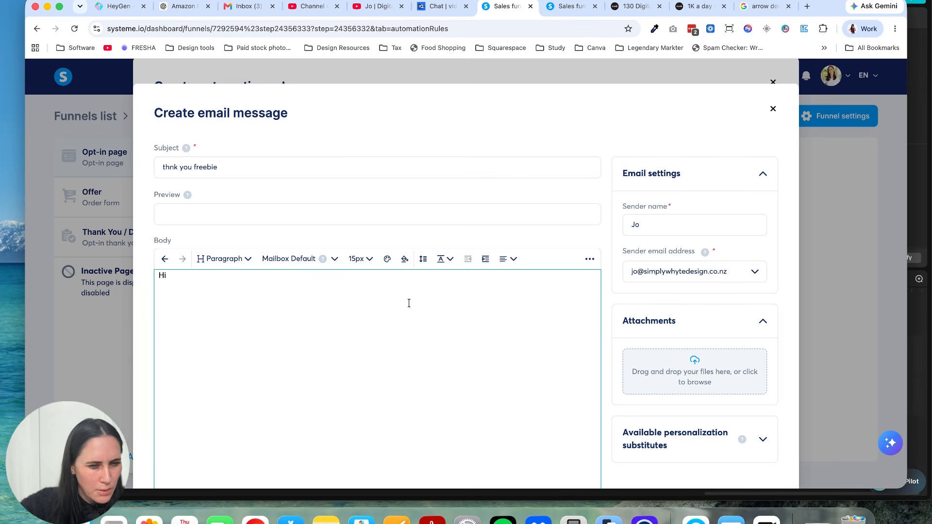
left_click(335, 260)
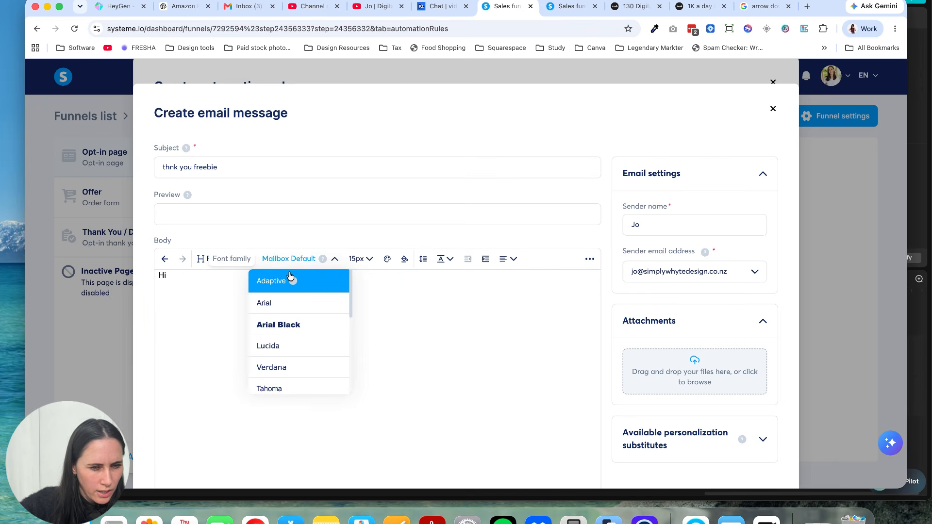
left_click(216, 321)
scroll(670, 374, "down", 5)
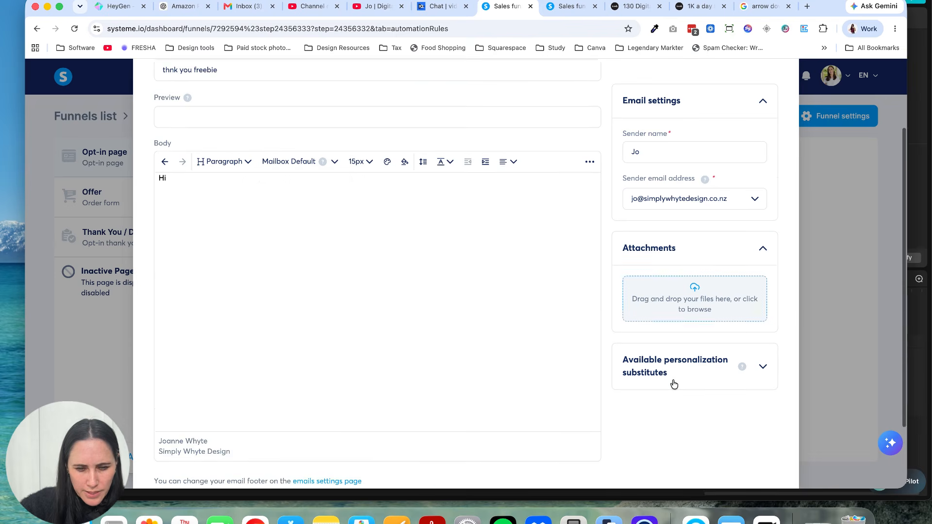
left_click(761, 368)
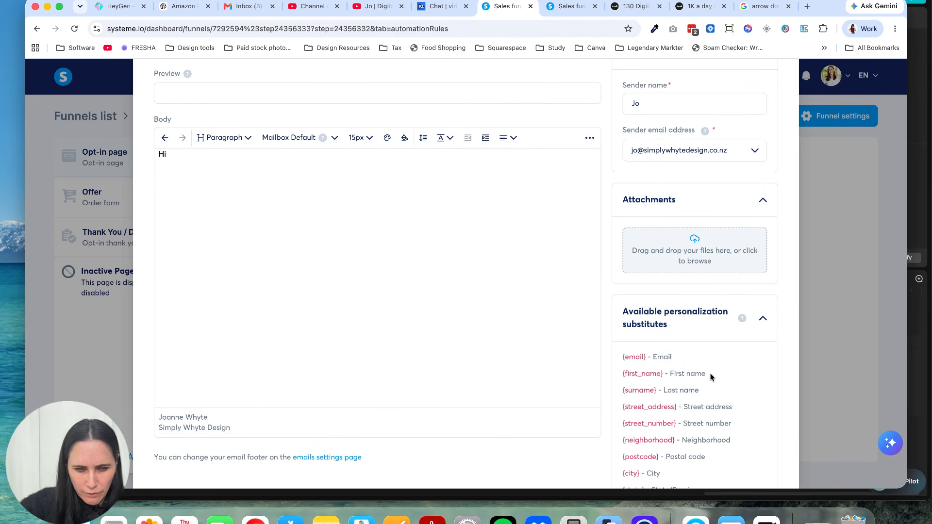
left_click_drag(663, 374, 622, 378)
key("super+c")
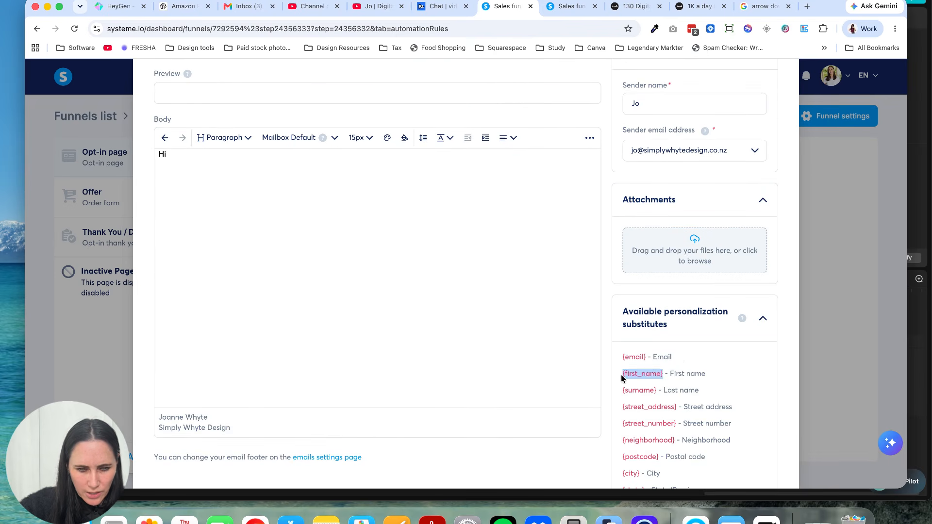
left_click(179, 152)
key("super+v")
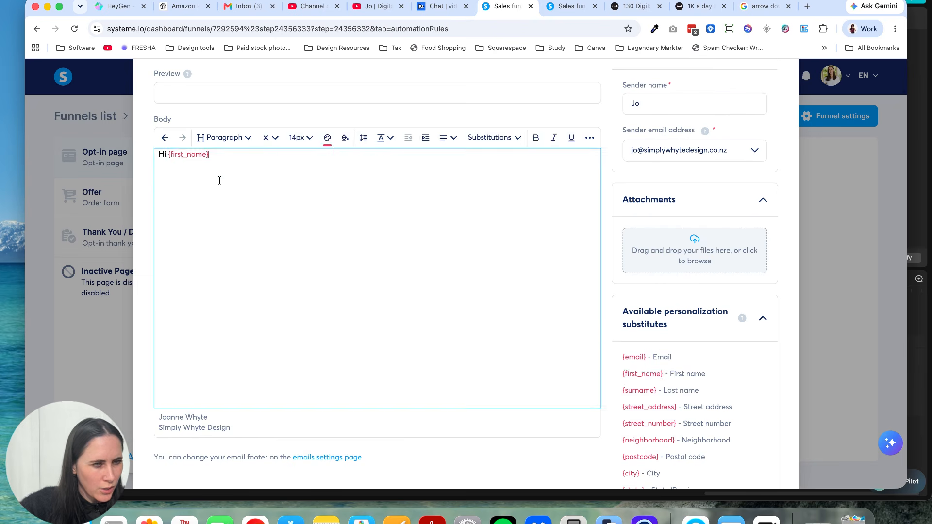
Step: Set the text colour of the whole greeting line to black, 000000
scroll(219, 181, "up", 2)
triple_click(214, 198)
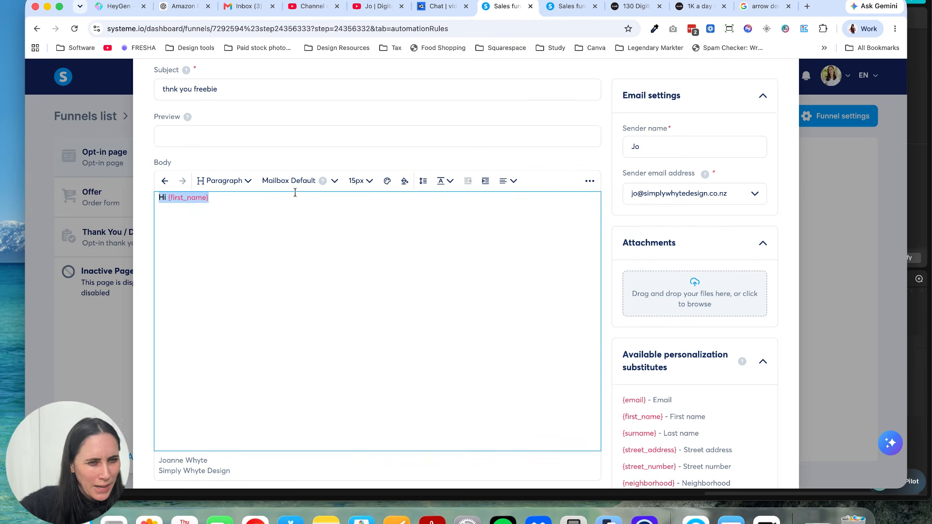
left_click(387, 182)
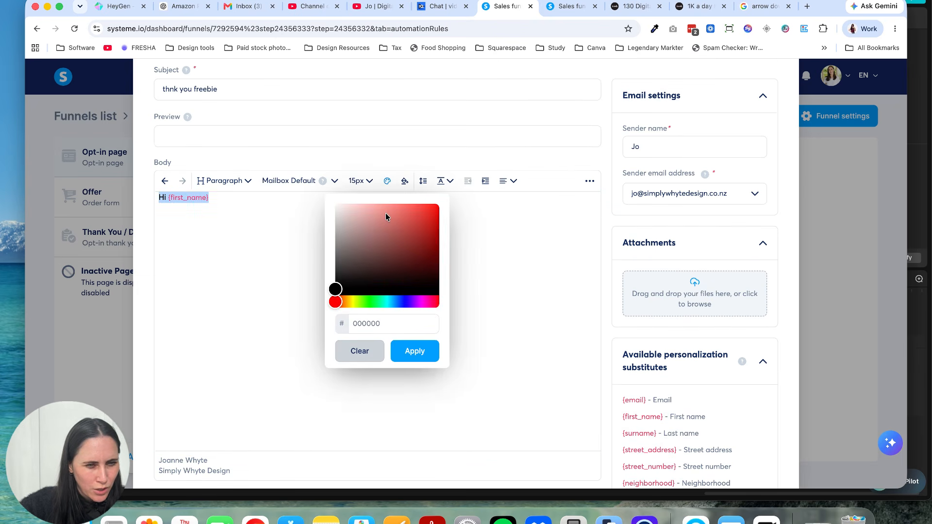
left_click(341, 320)
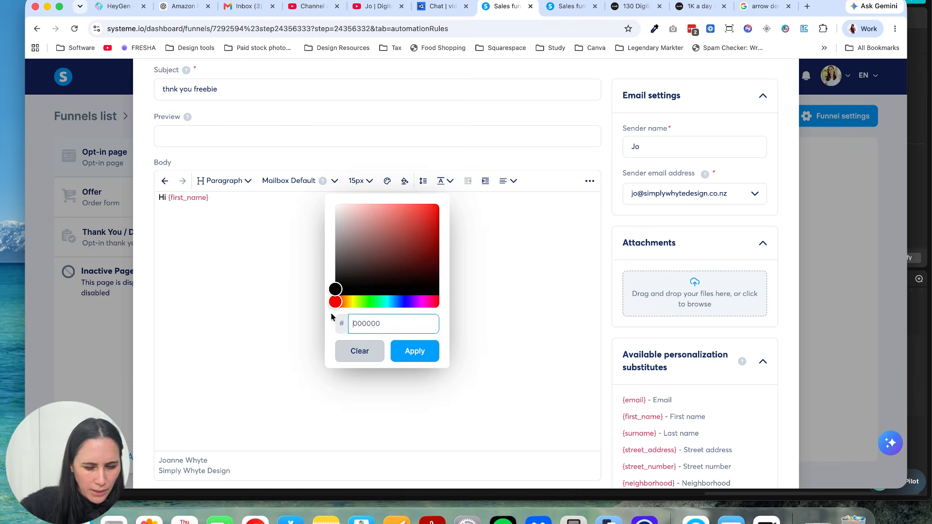
left_click(424, 352)
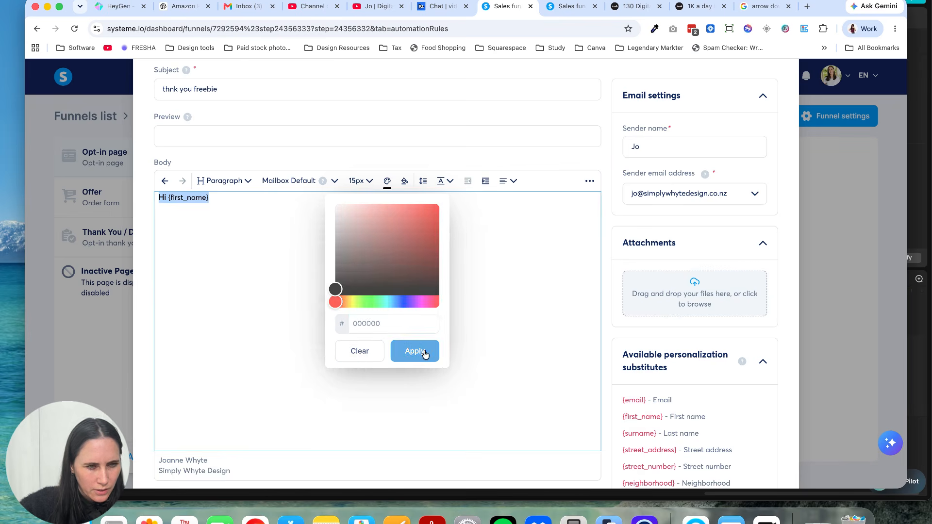
Step: Add a comma after the greeting and write "here is your freebie." as a separate line below it
left_click(232, 199)
type(",  ")
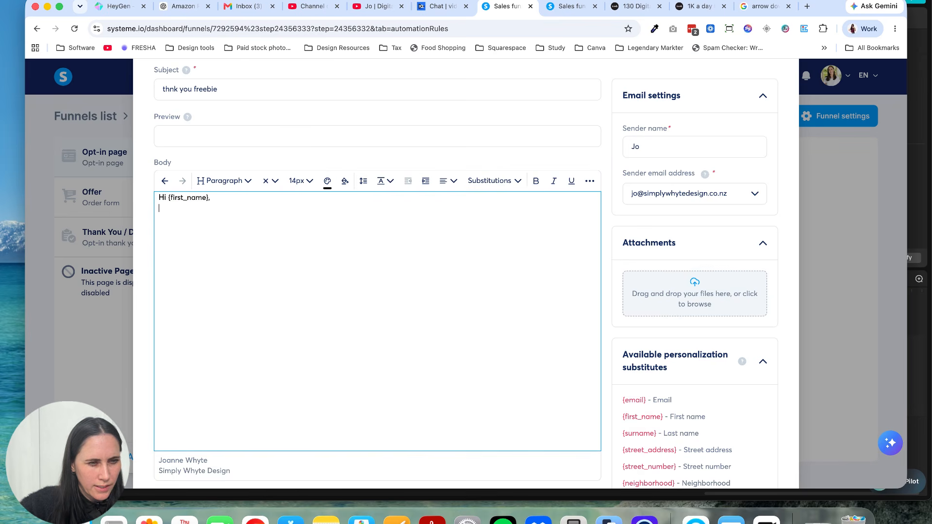
type("here is y")
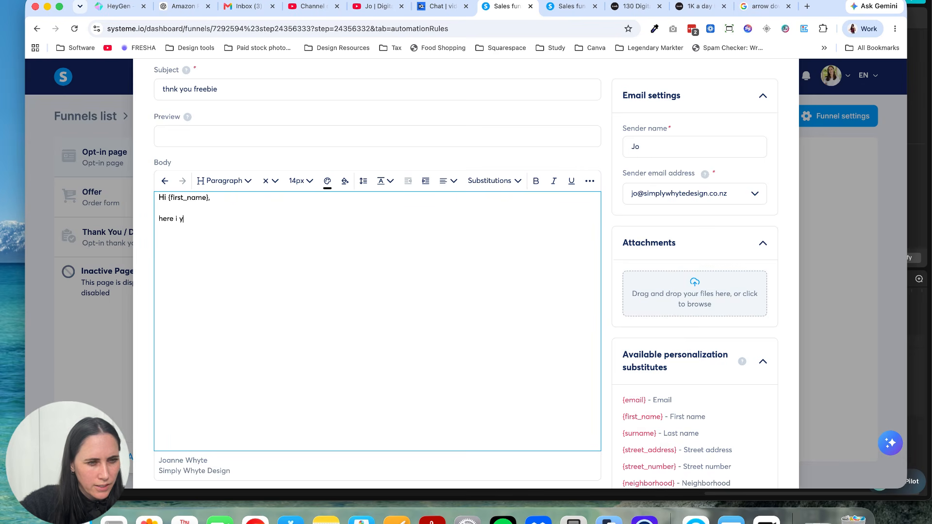
type("our freebie.  ")
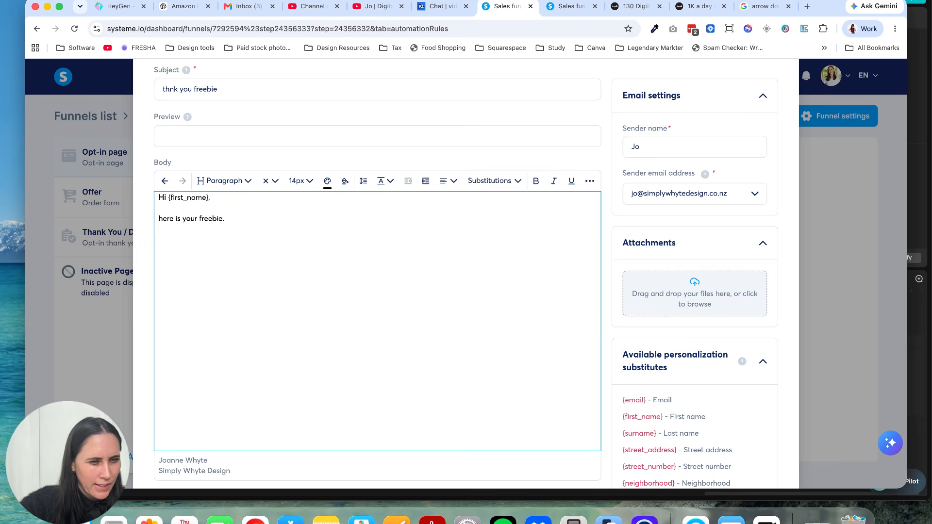
type("1. 2")
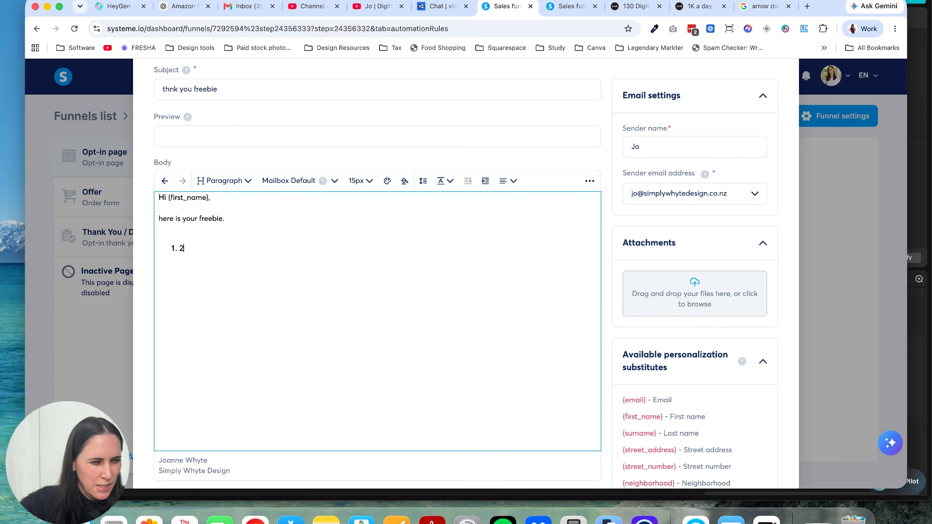
Step: Start a numbered list below the "here is your freebie." line with "freebie name" as its first item
key("Return")
type("2")
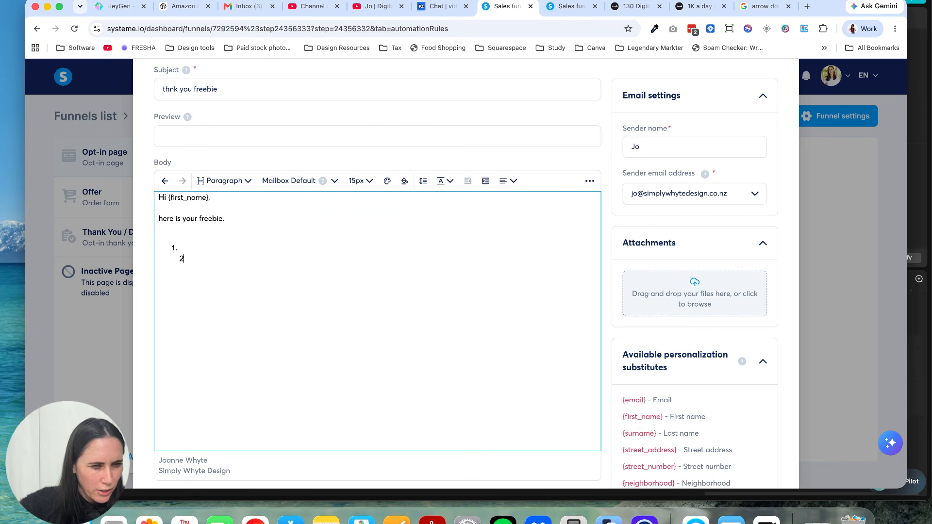
key("BackSpace")
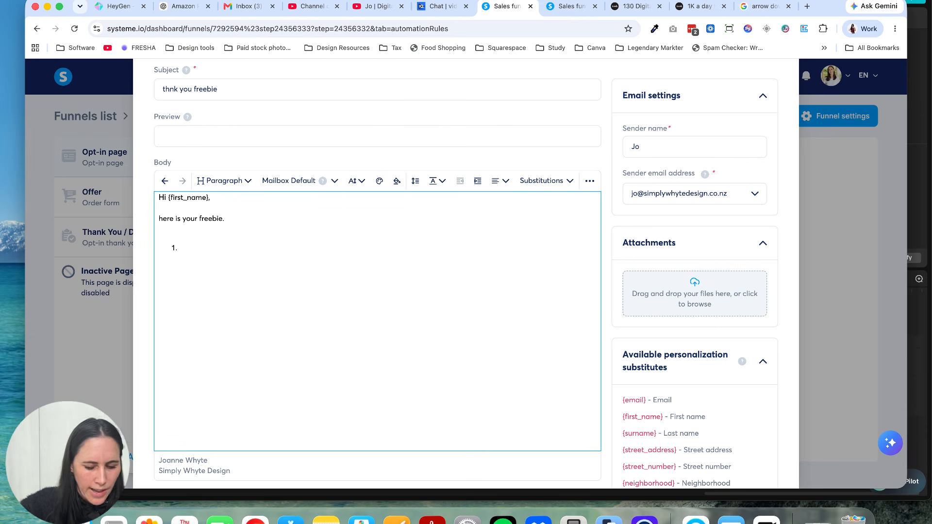
type("a;ifuha;")
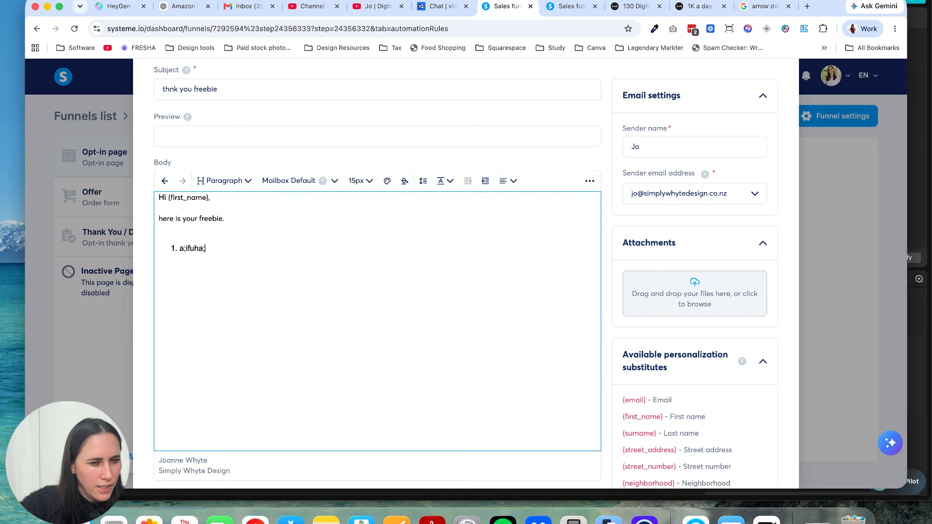
left_click_drag(210, 250, 168, 247)
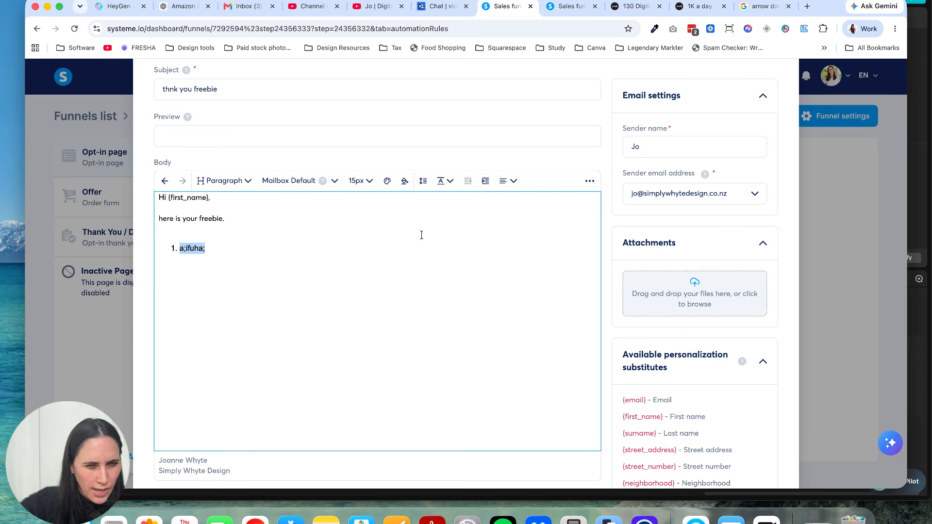
type("freebie name")
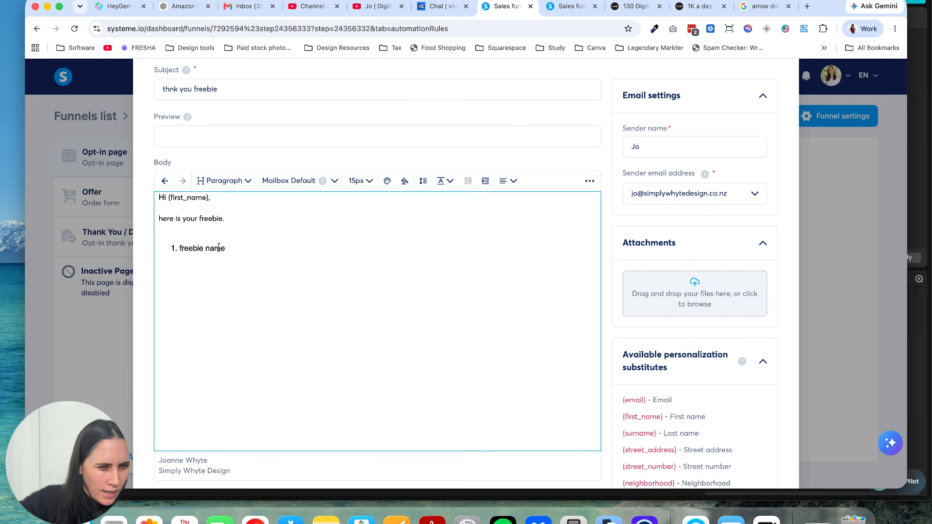
Step: Try to turn the "freebie name" list item into a link, leaving its address blank
left_click_drag(229, 248, 178, 249)
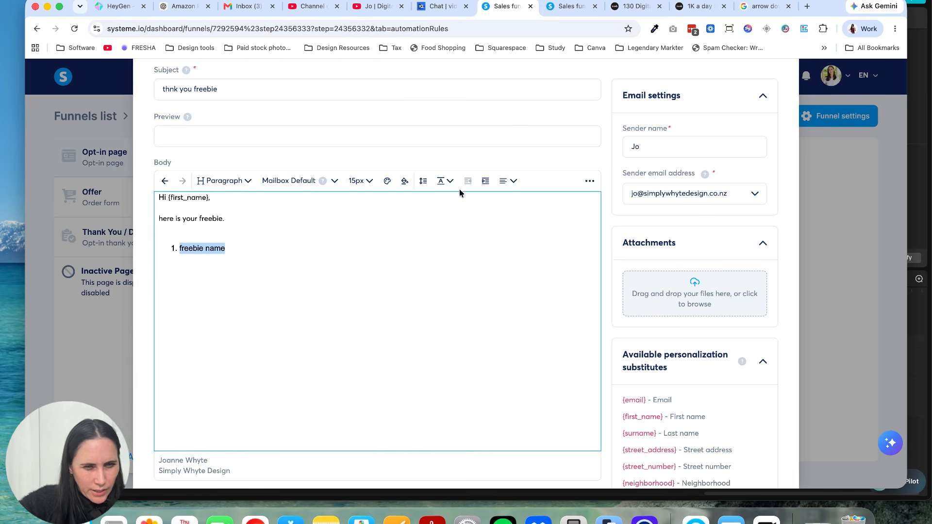
left_click(590, 182)
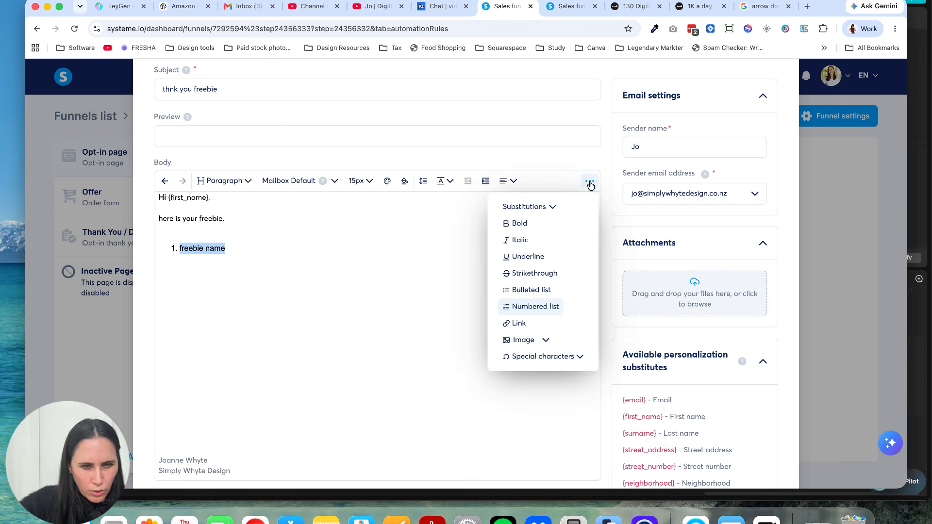
left_click(520, 323)
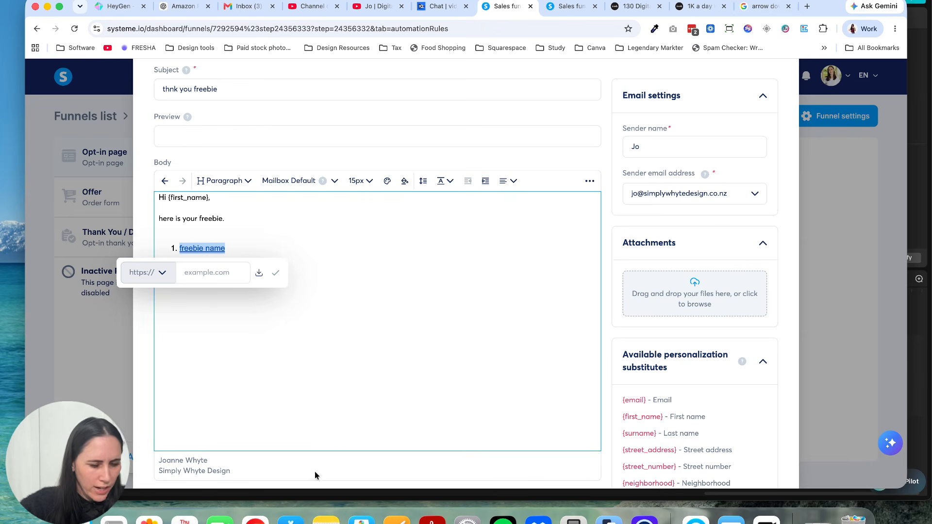
left_click(217, 279)
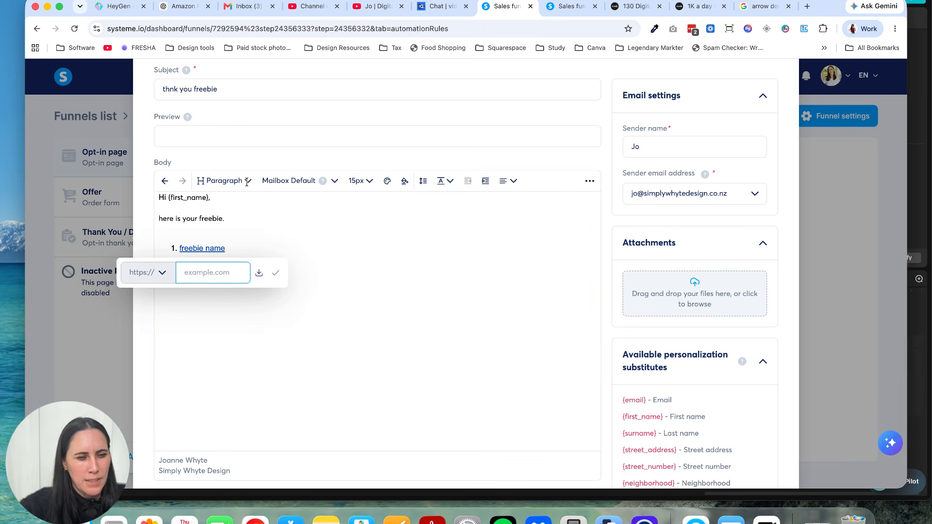
left_click(293, 236)
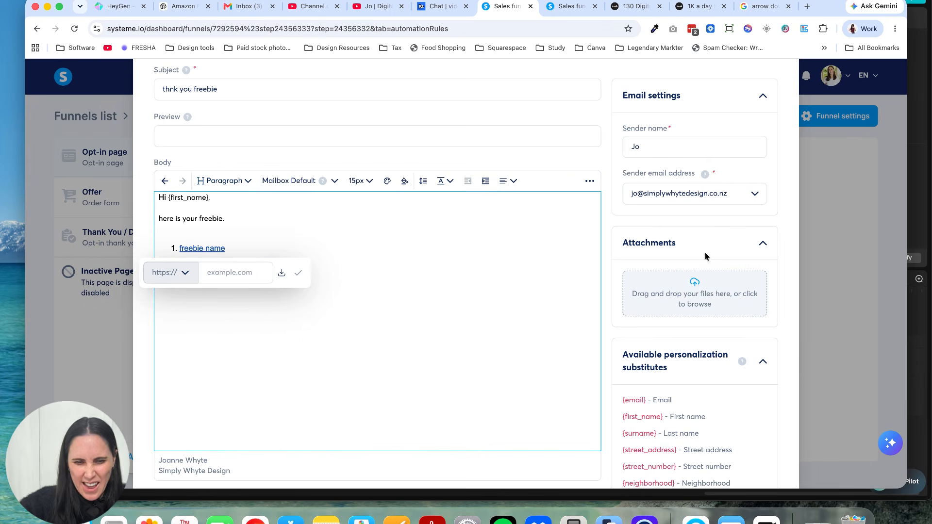
Step: Collapse the list of available personalization substitutes in the email message settings
scroll(709, 255, "down", 3)
scroll(717, 253, "down", 8)
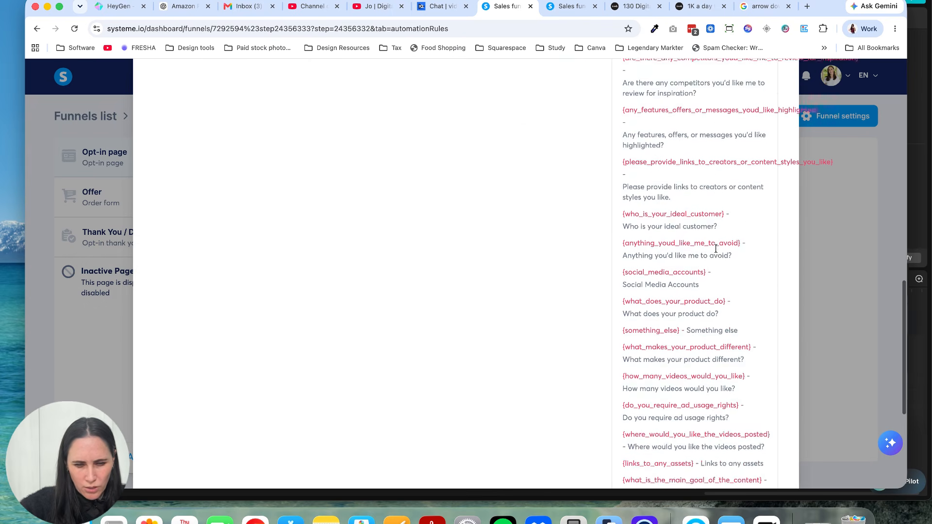
scroll(716, 252, "up", 12)
scroll(717, 252, "down", 7)
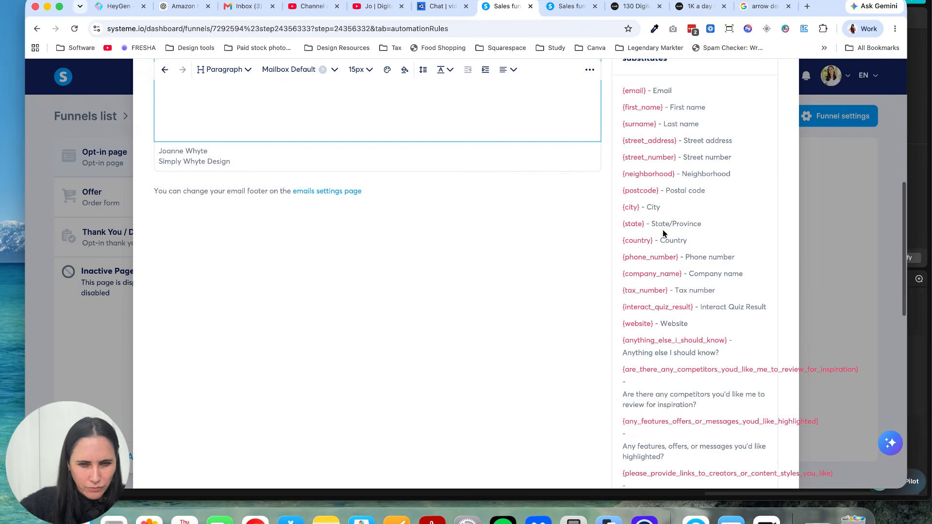
scroll(679, 204, "up", 2)
left_click(685, 202)
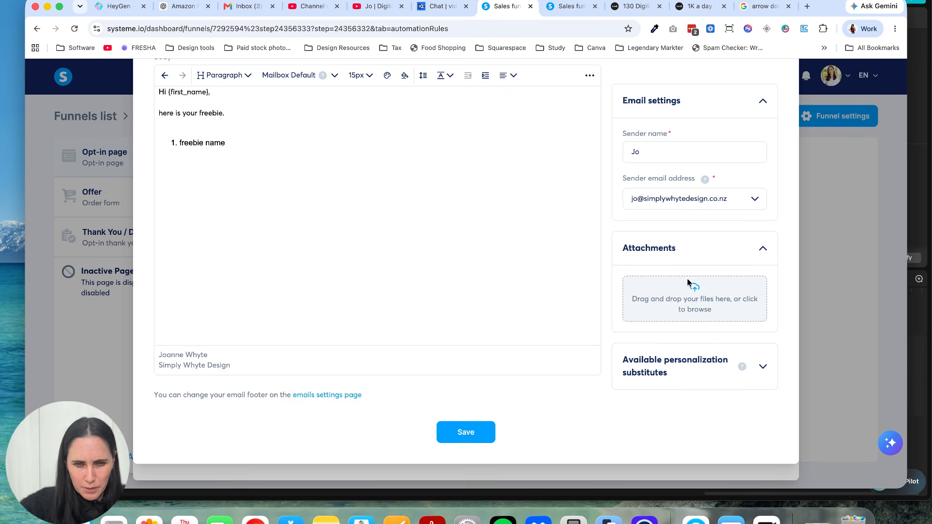
left_click(454, 426)
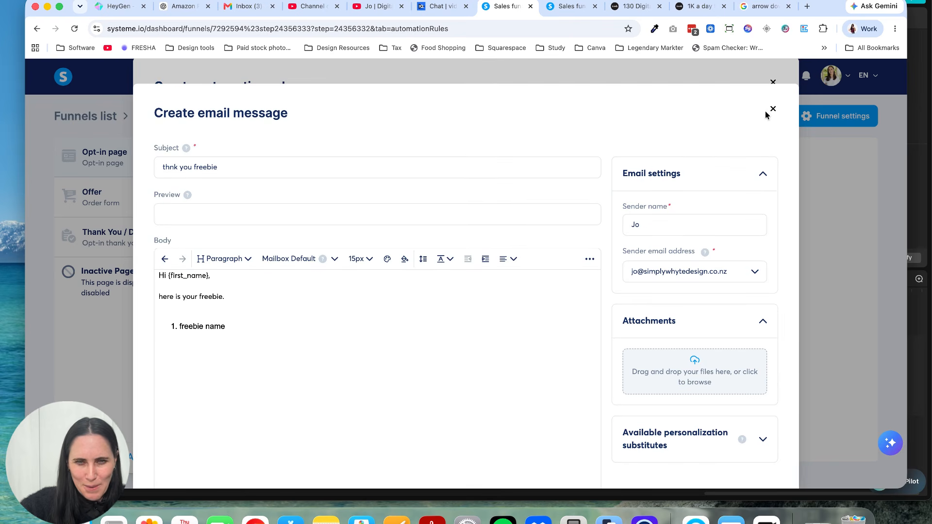
Step: Discard the email message together with its Send email action and save the automation rule with the tag action
left_click(772, 109)
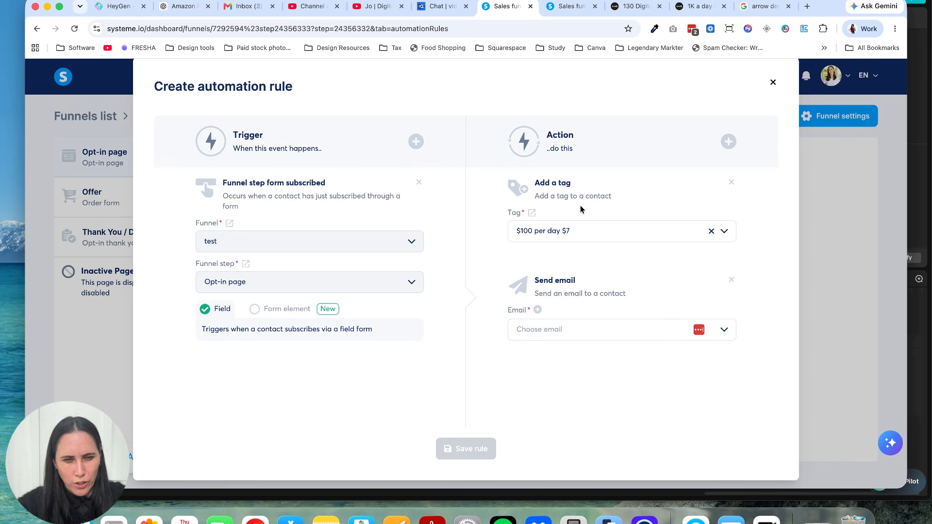
left_click(731, 279)
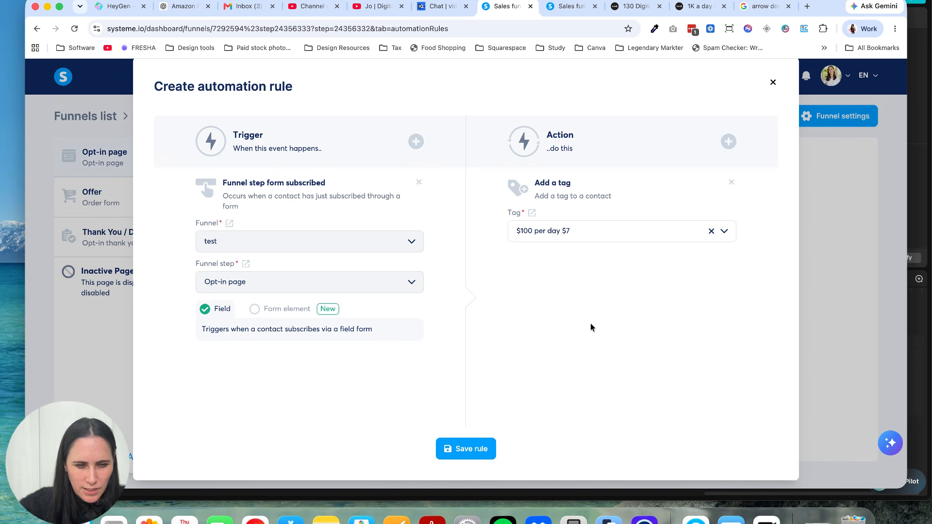
left_click(483, 450)
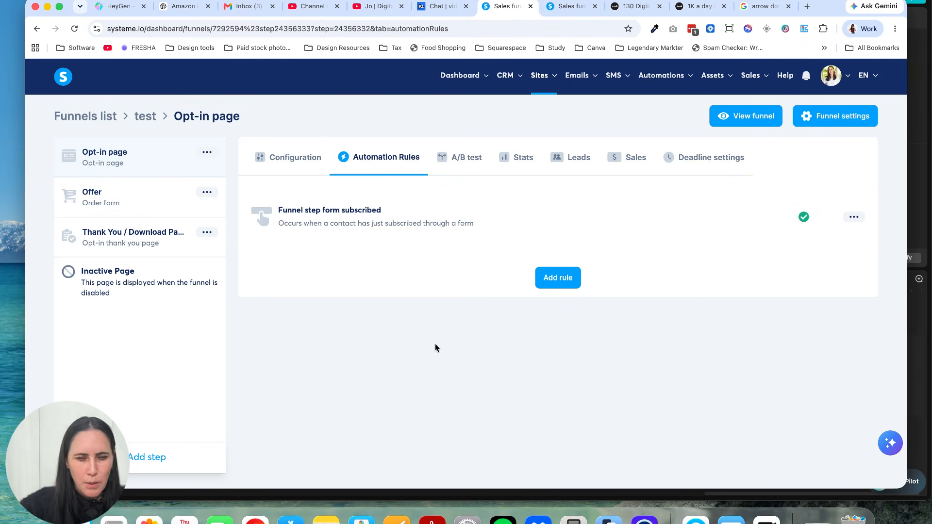
Step: Open the Offer order form step and set its URL path to "hgj"
left_click(160, 209)
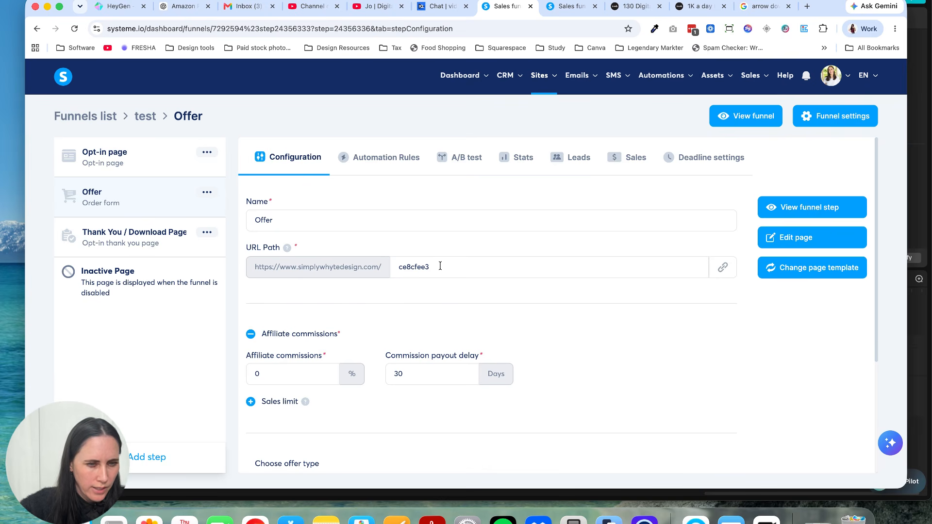
left_click_drag(441, 266, 384, 270)
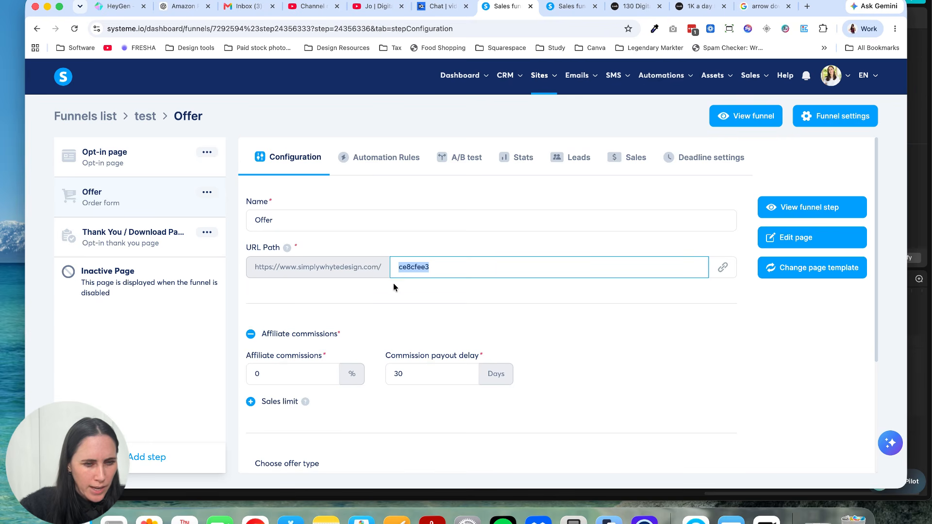
type("hgj")
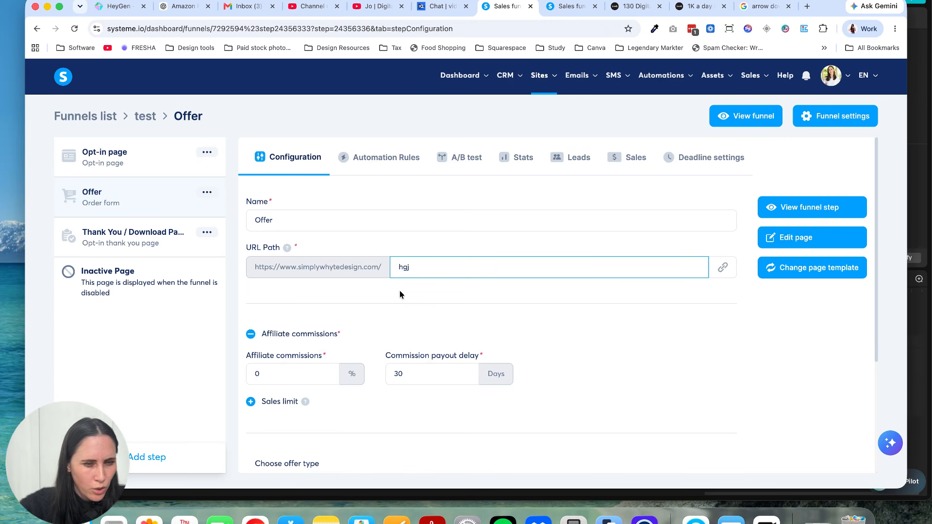
left_click(414, 308)
left_click(319, 225)
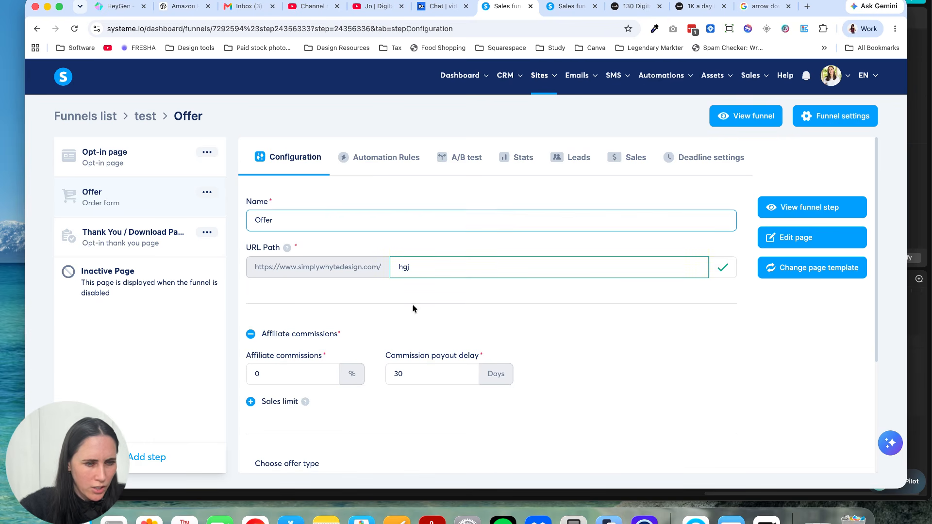
Step: Set the offer type to Digital product and check the existing digital products available for selection
scroll(412, 305, "down", 5)
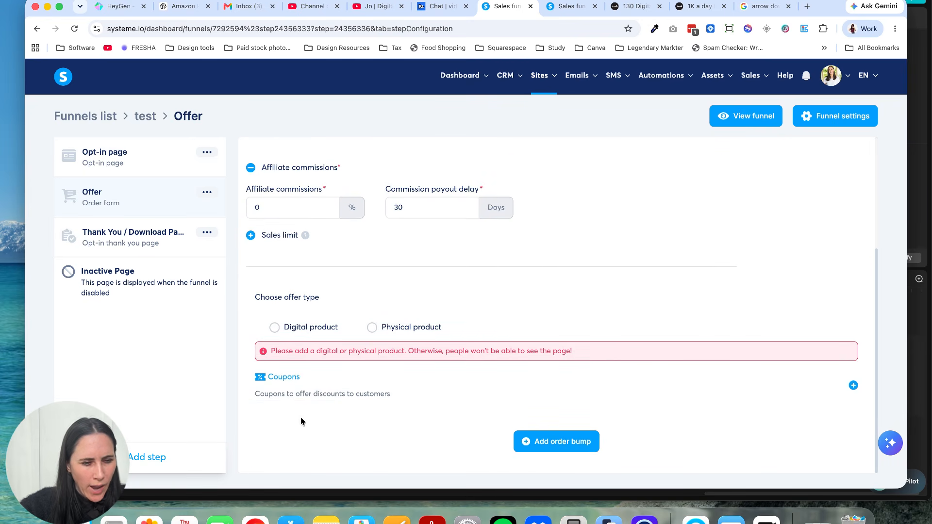
left_click(275, 327)
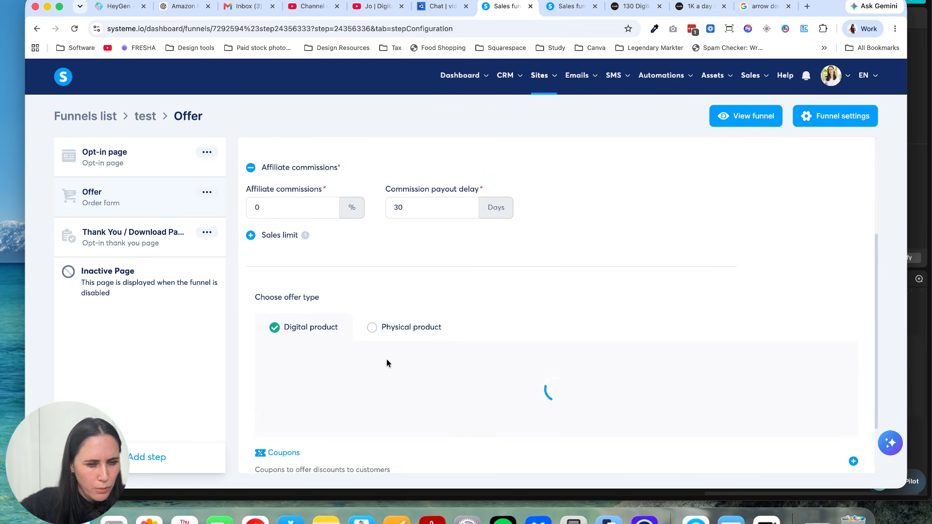
scroll(386, 362, "down", 2)
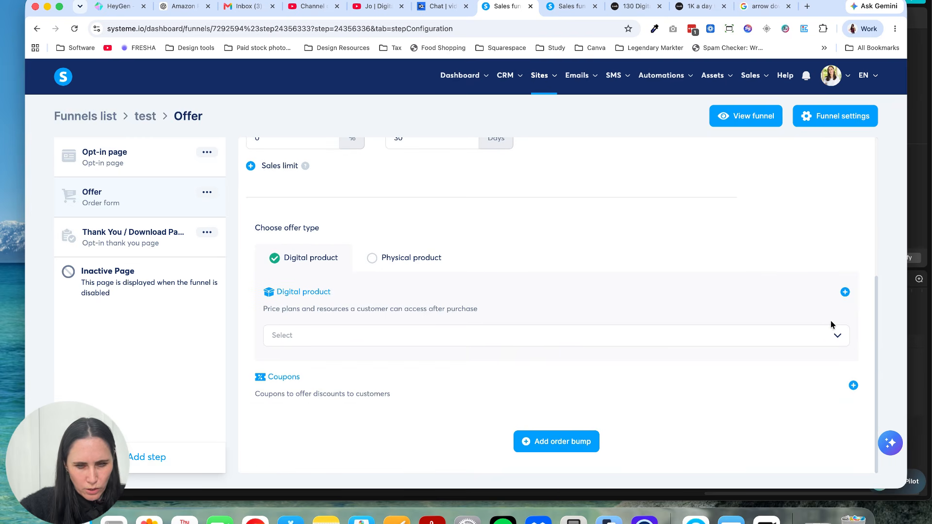
left_click(760, 335)
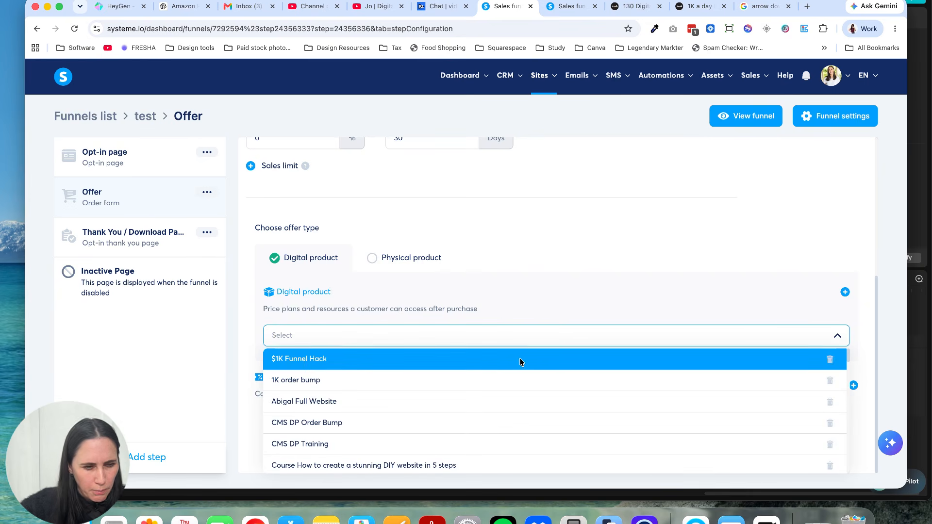
left_click(552, 329)
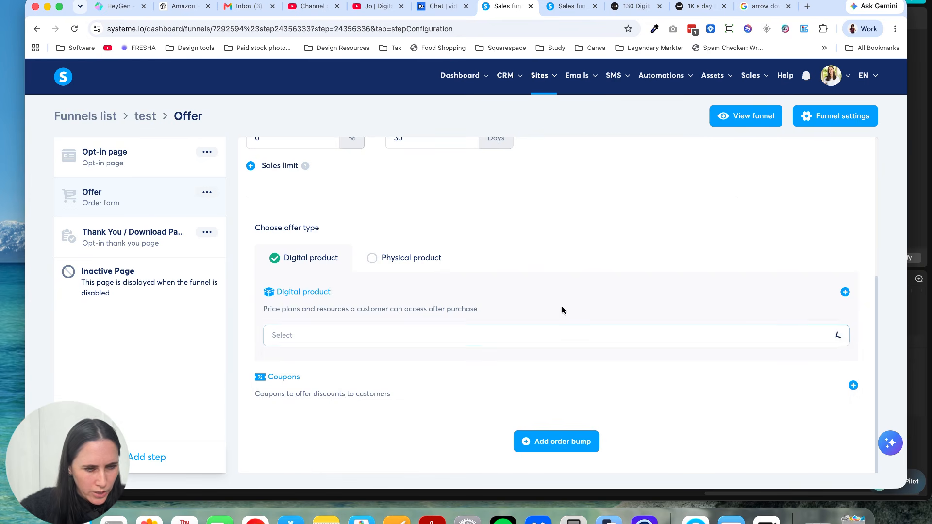
Step: Start a new digital product for the offer and name it "test $12"
left_click(845, 293)
scroll(538, 304, "down", 1)
left_click(512, 297)
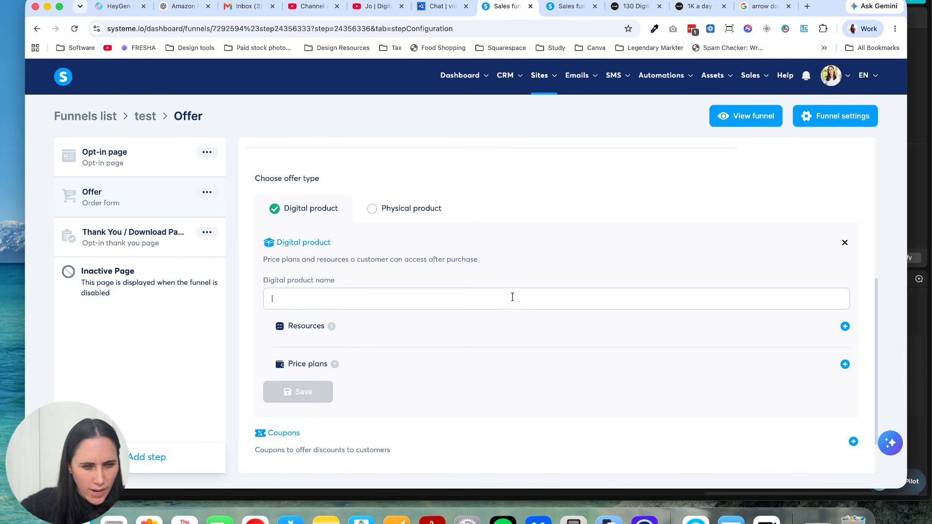
type("fr")
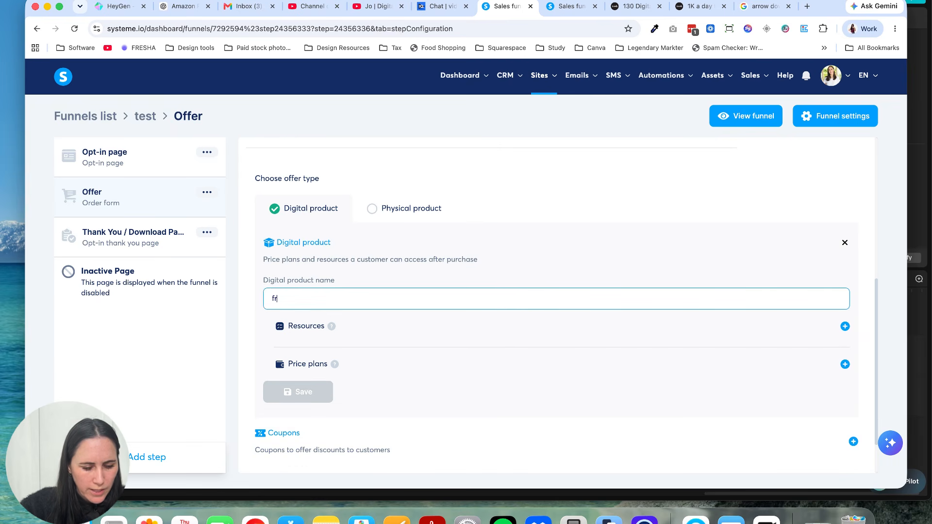
type("tes")
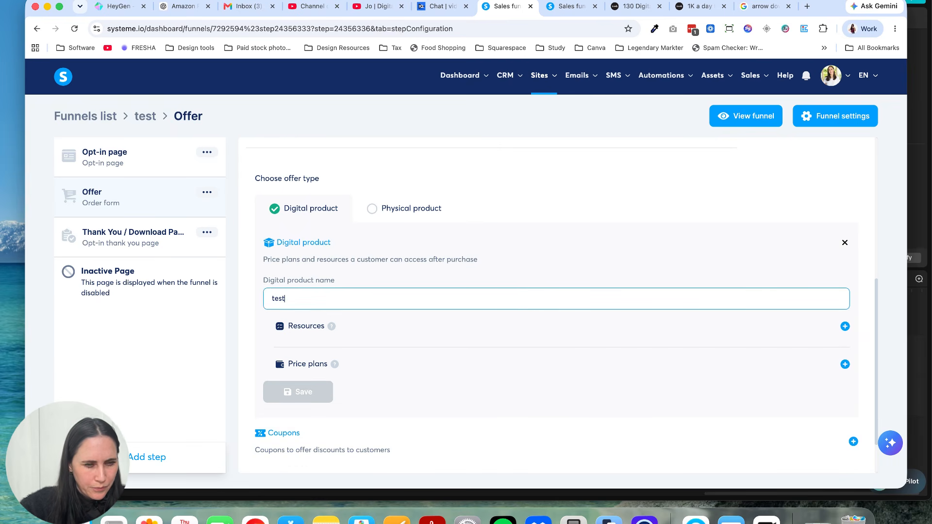
type("t")
type(" $12")
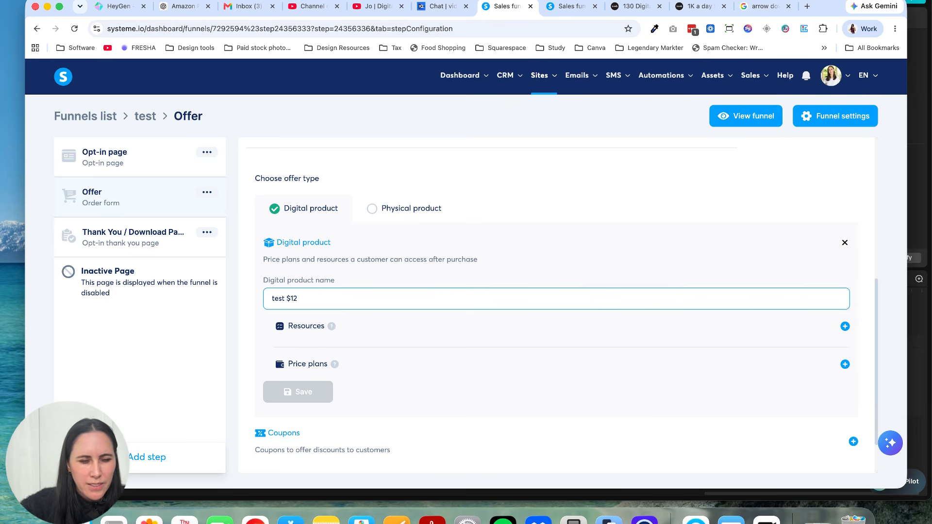
left_click(505, 252)
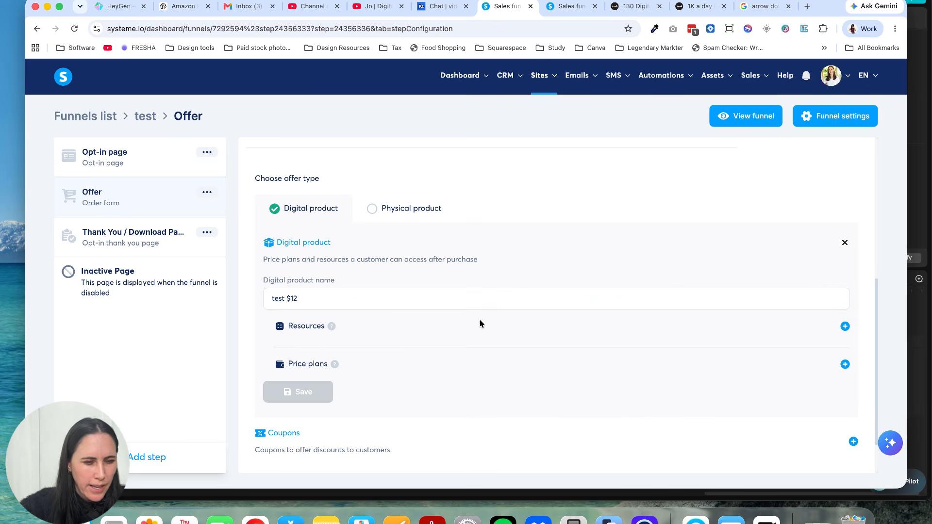
Step: Add a resource entry to the new digital product and check which resource types can be selected
scroll(669, 331, "down", 2)
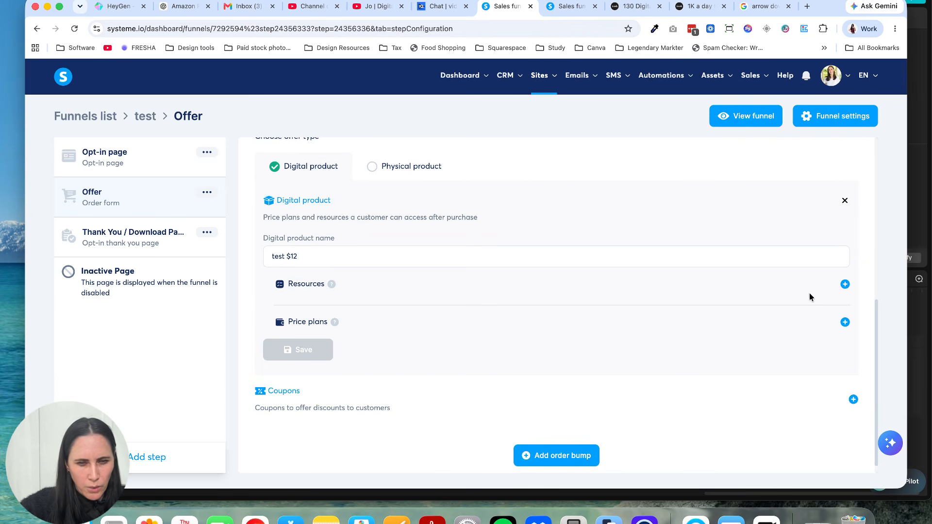
left_click(844, 284)
left_click(817, 310)
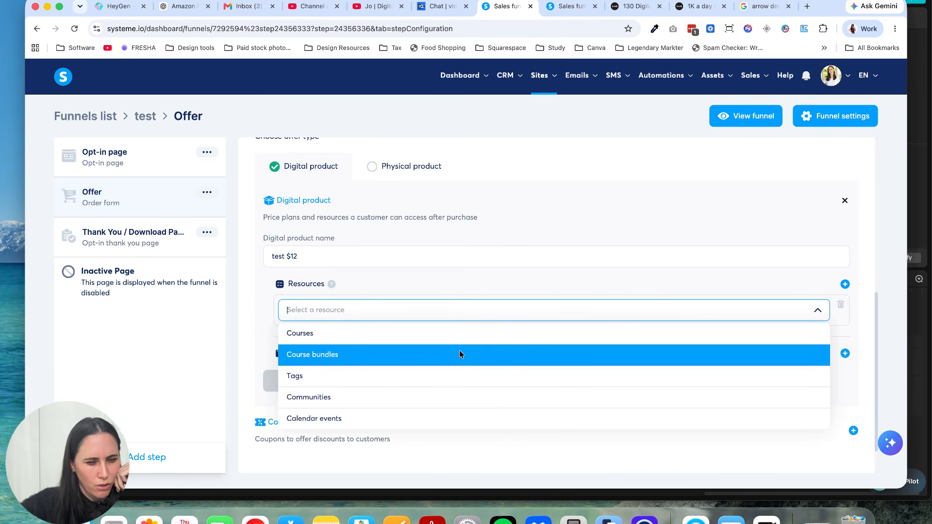
left_click(458, 311)
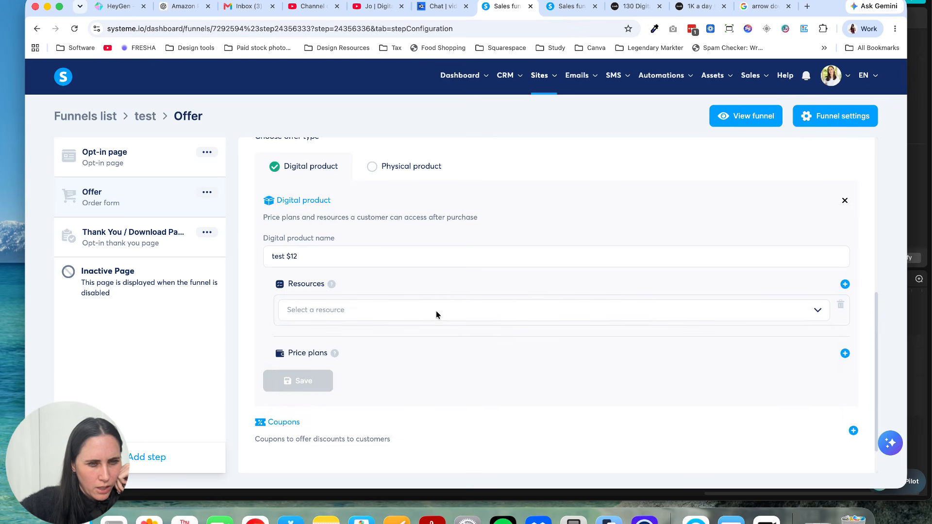
scroll(436, 313, "up", 3)
scroll(436, 313, "up", 5)
scroll(436, 314, "down", 8)
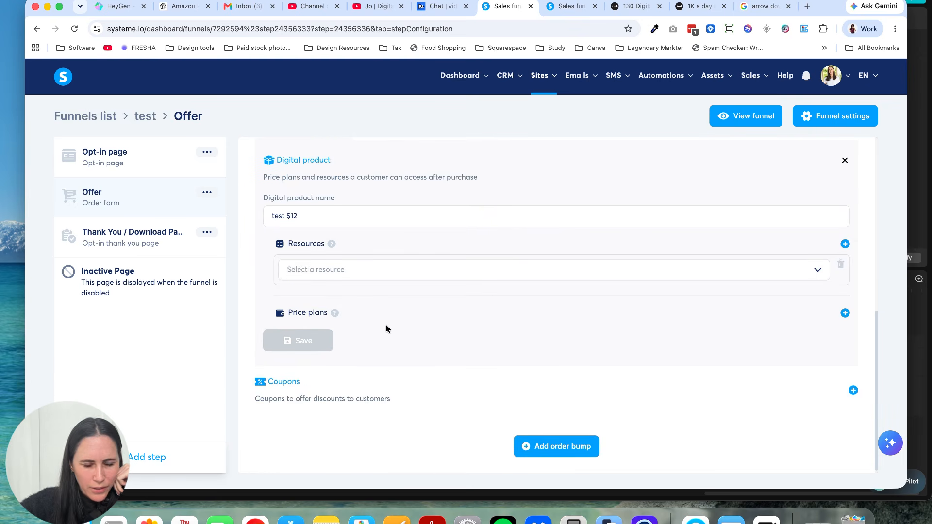
Step: Add a price plan to the digital product, check the existing plans, and start creating a new one
left_click(845, 313)
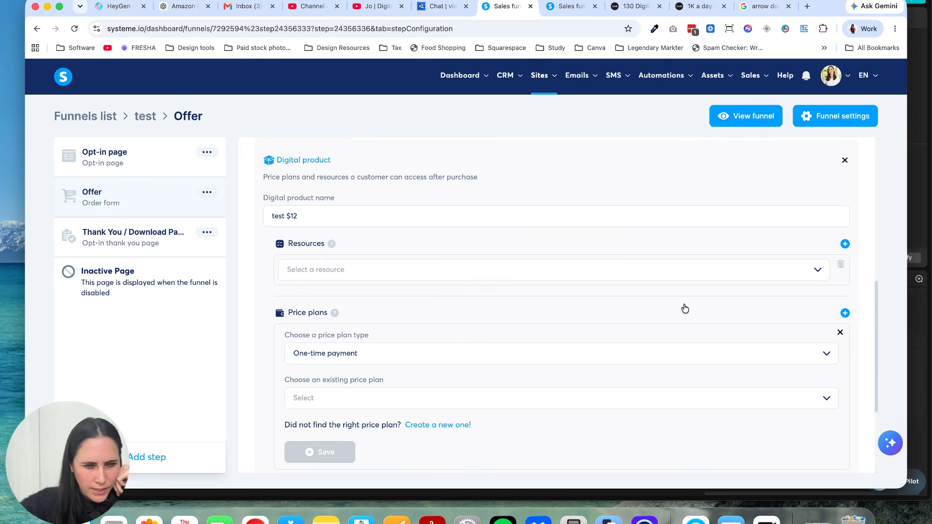
scroll(382, 360, "down", 1)
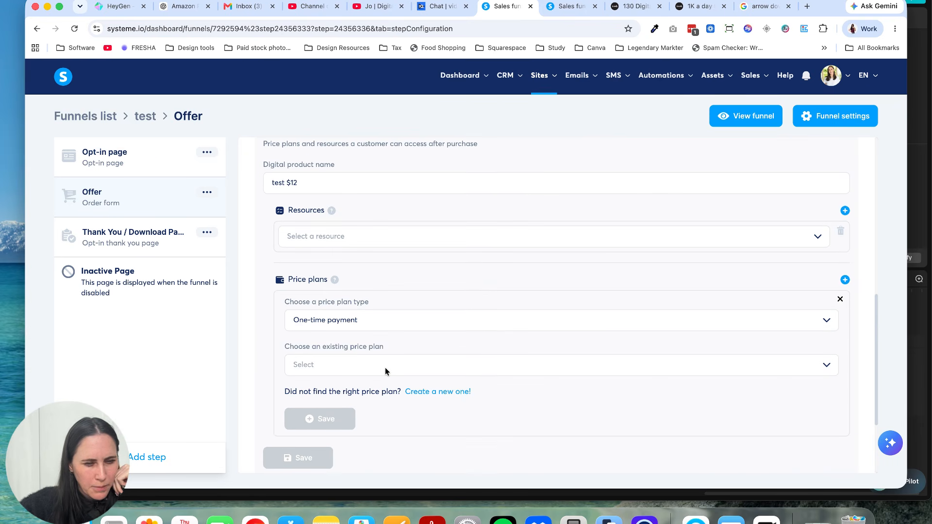
left_click(385, 371)
left_click(509, 388)
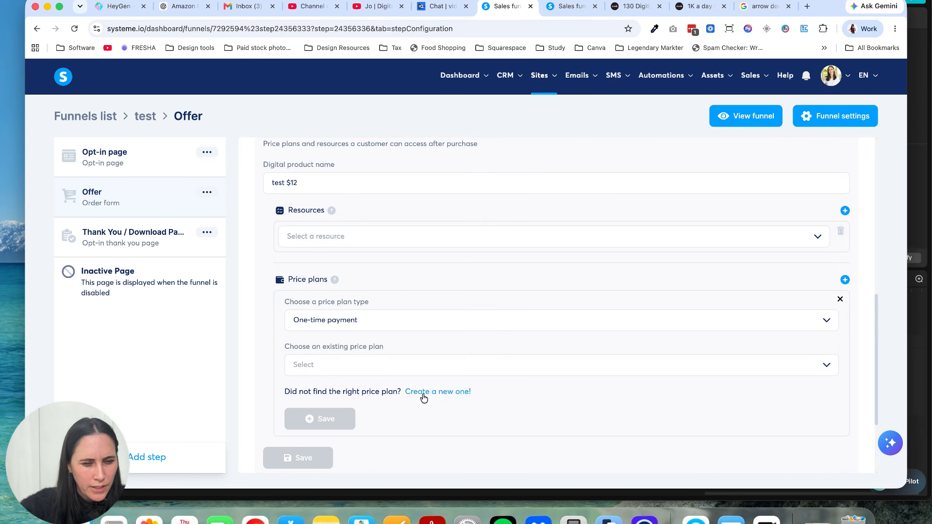
left_click(423, 393)
left_click(376, 324)
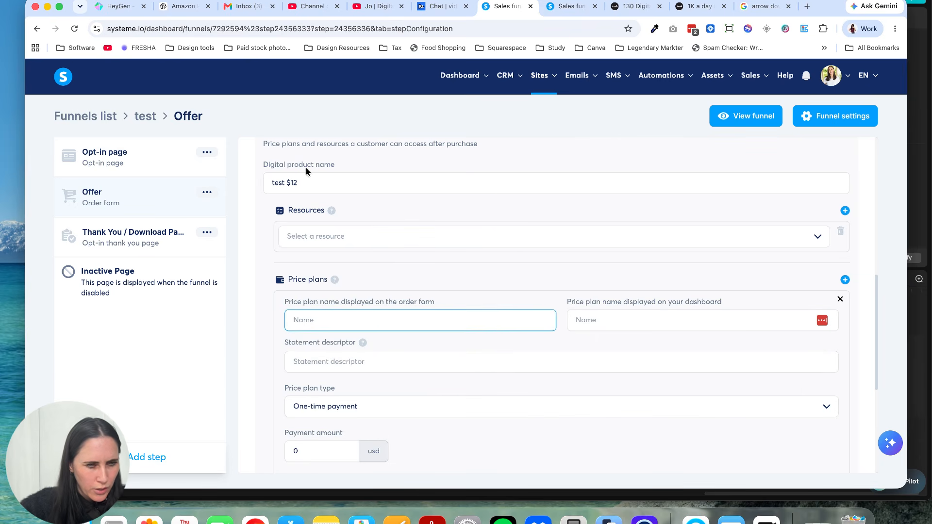
Step: Copy the digital product's name into the price plan's order form name and shorten it to "test"
left_click_drag(307, 183, 255, 179)
key("ctrl+c")
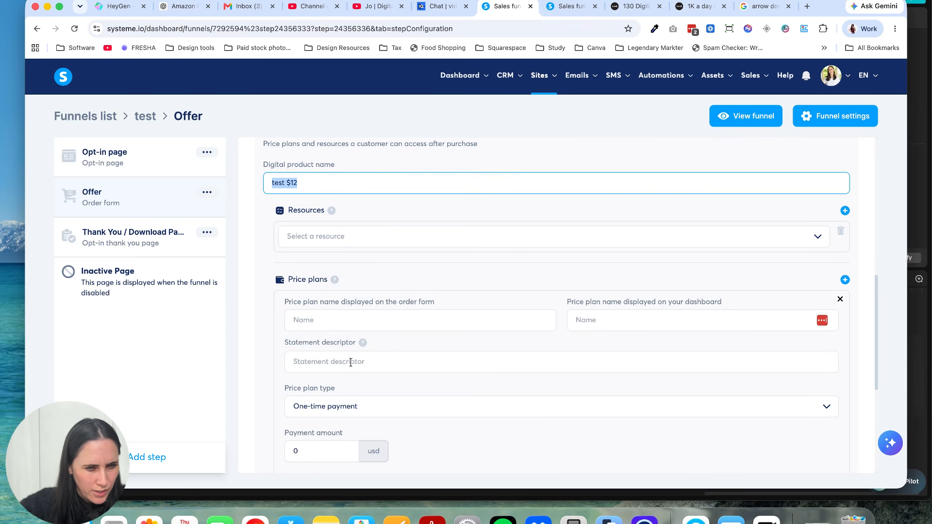
left_click(343, 322)
key("ctrl+v")
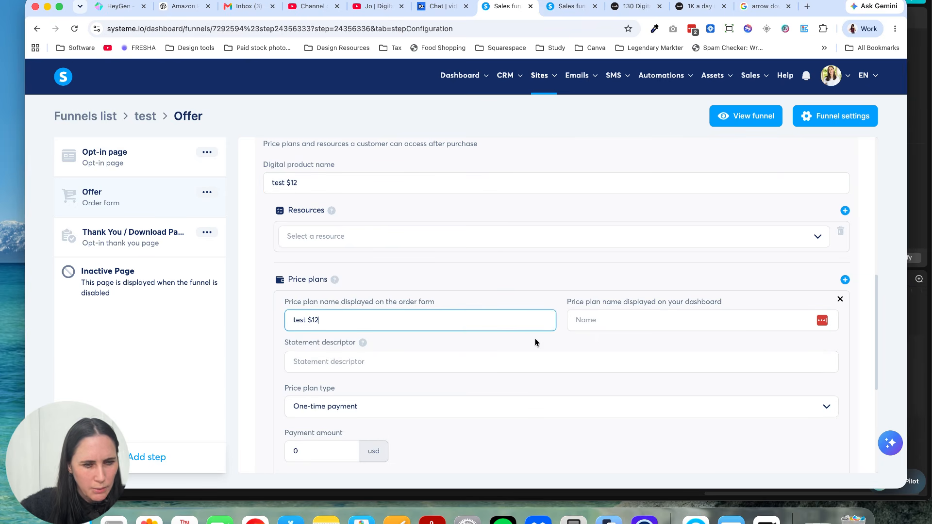
key("BackSpace")
key("BackSpace")
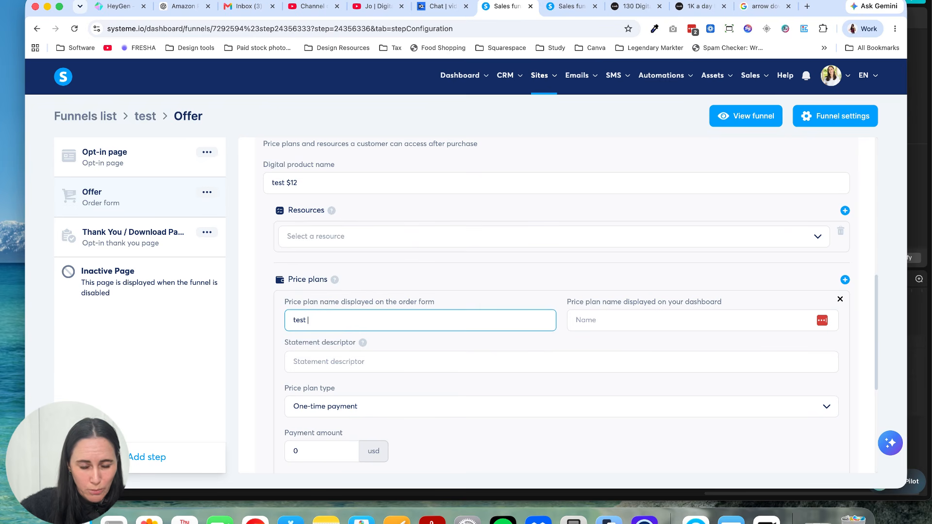
Step: Set the price plan's dashboard name to "test $12" and its statement descriptor to "test"
left_click(602, 318)
key("super+v")
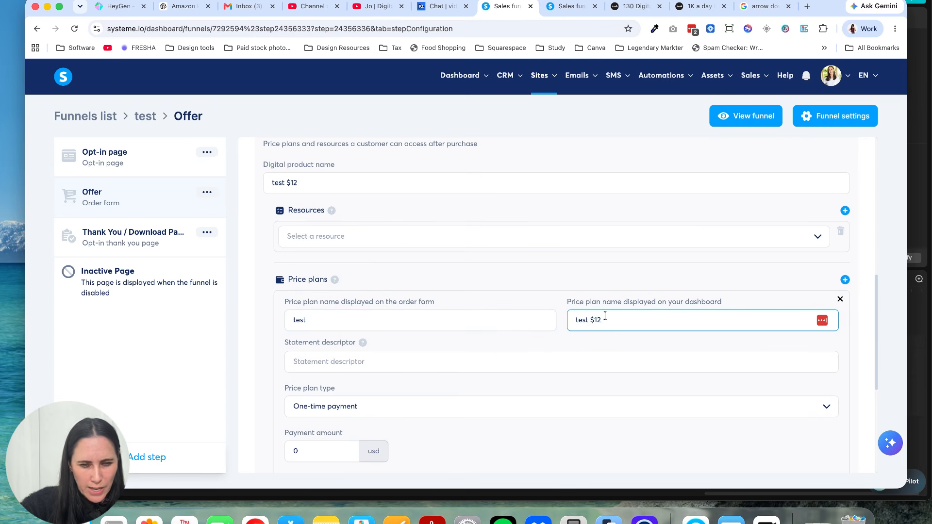
left_click(376, 357)
key("super+v")
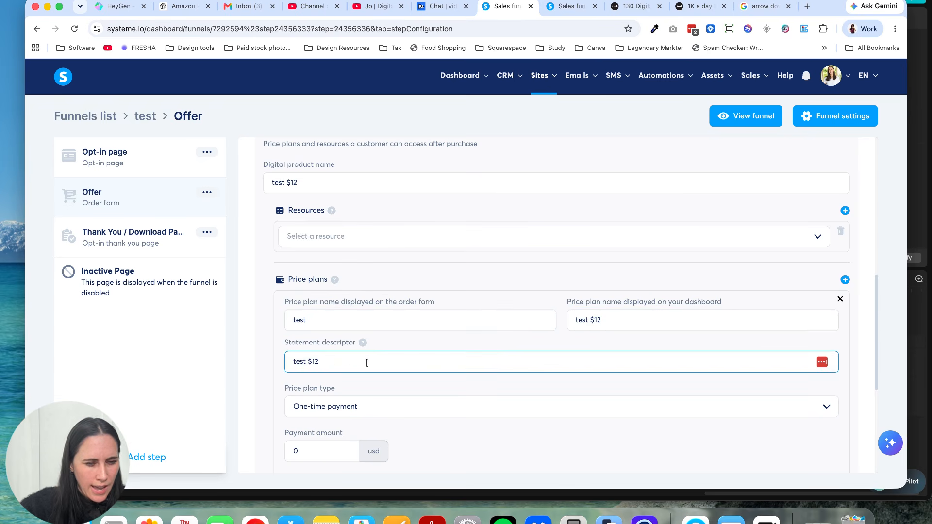
key("BackSpace")
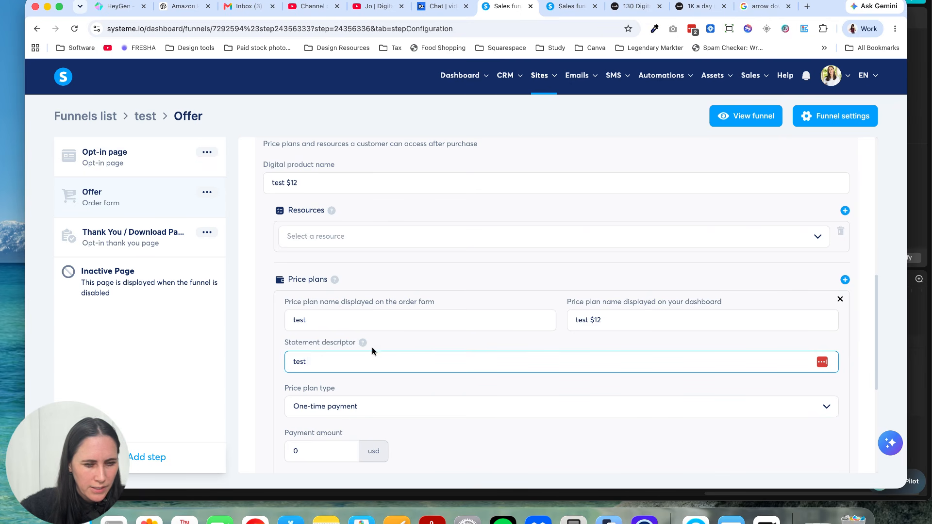
Step: Set the one-time payment amount to 10 usd and save the price plan
scroll(417, 364, "down", 2)
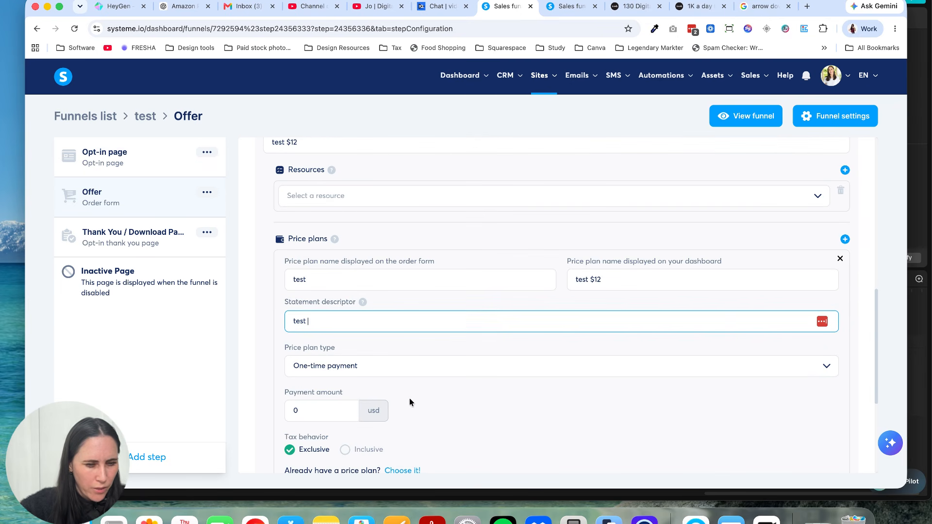
left_click(294, 410)
type("1")
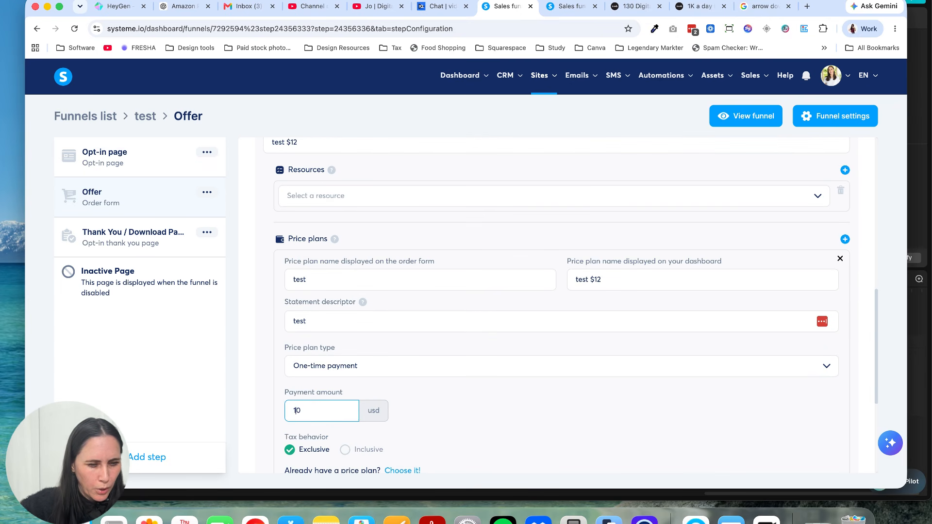
left_click(456, 407)
scroll(457, 406, "down", 3)
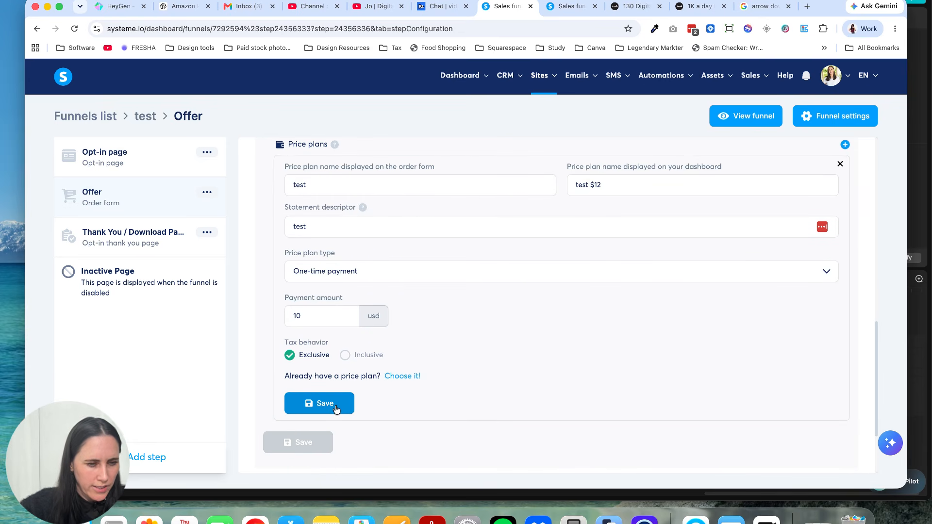
scroll(459, 382, "up", 2)
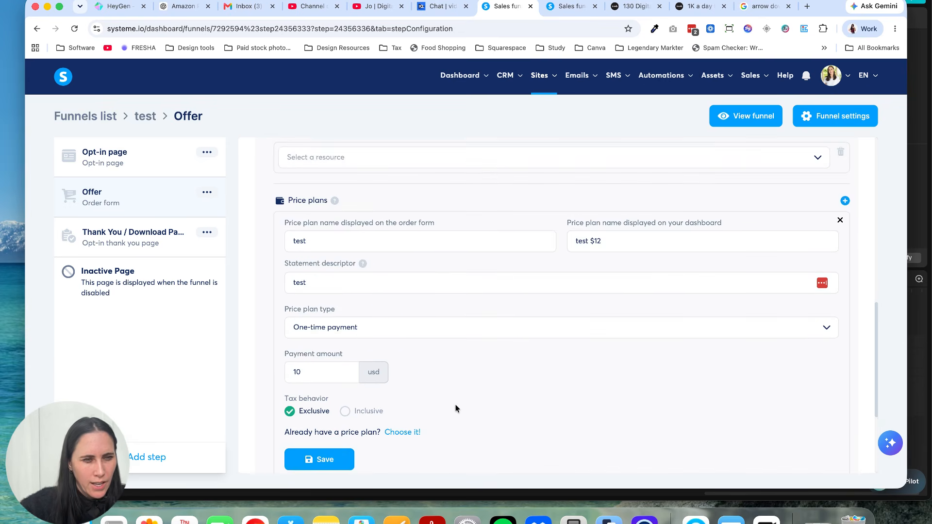
scroll(534, 318, "up", 3)
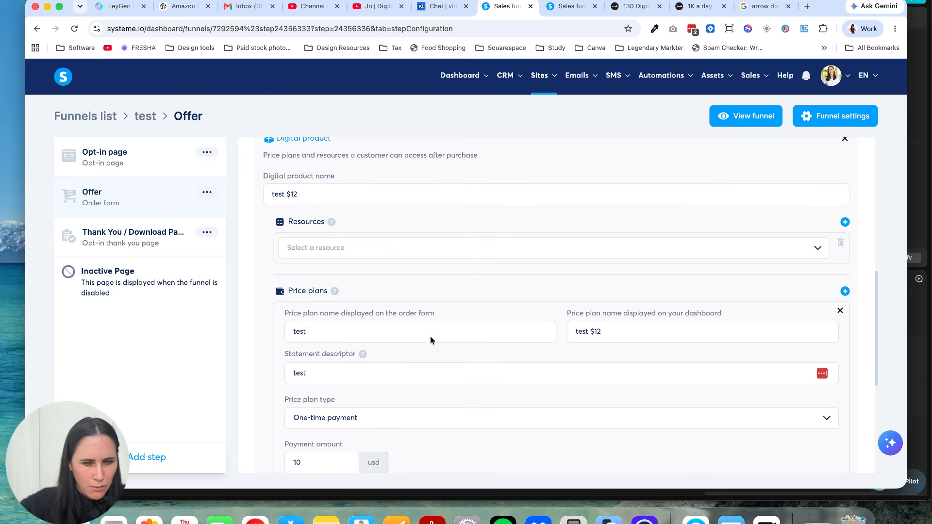
scroll(339, 341, "down", 3)
left_click(322, 396)
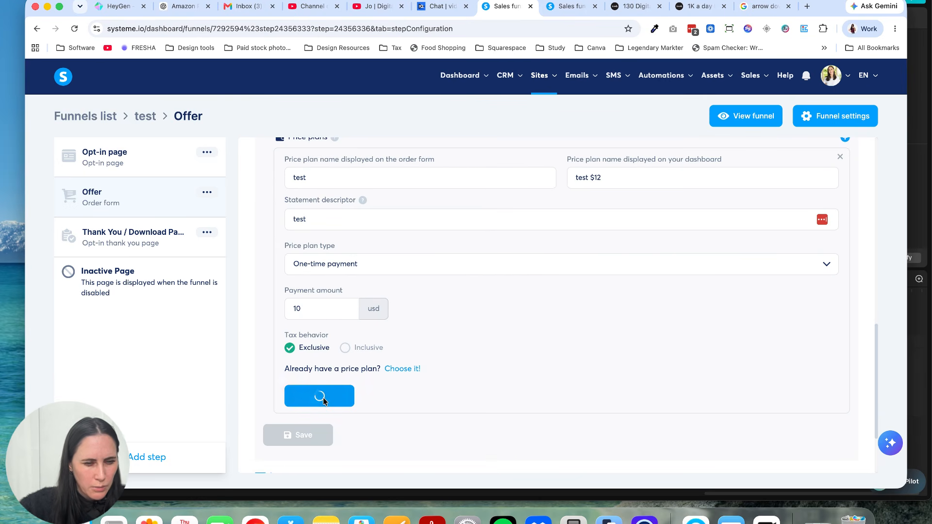
Step: Create an automation rule for the Offer step with the New sale trigger
scroll(406, 342, "up", 3)
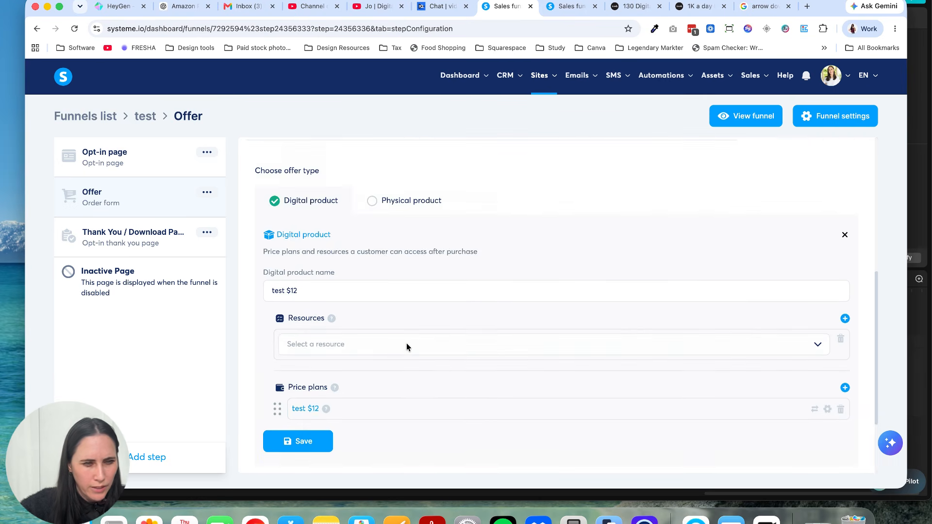
scroll(407, 342, "down", 3)
scroll(406, 343, "up", 1)
scroll(407, 343, "up", 5)
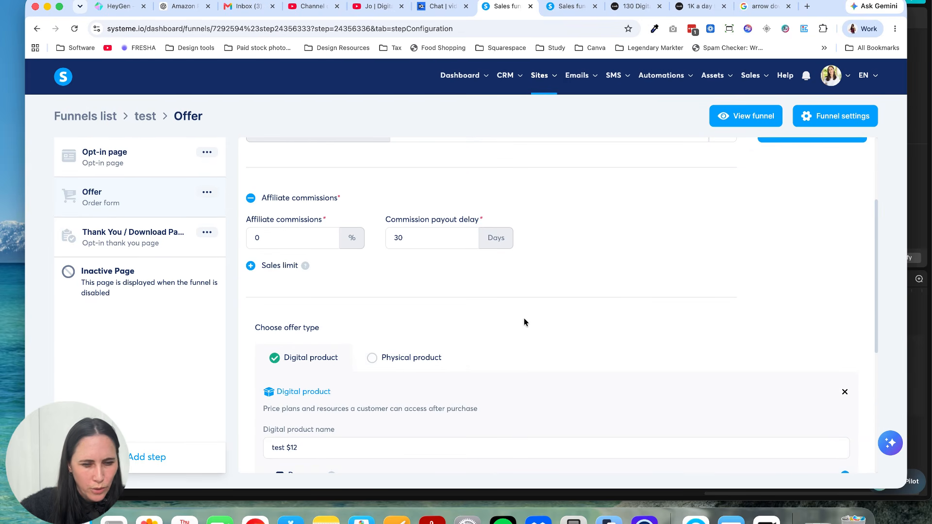
scroll(543, 316, "up", 3)
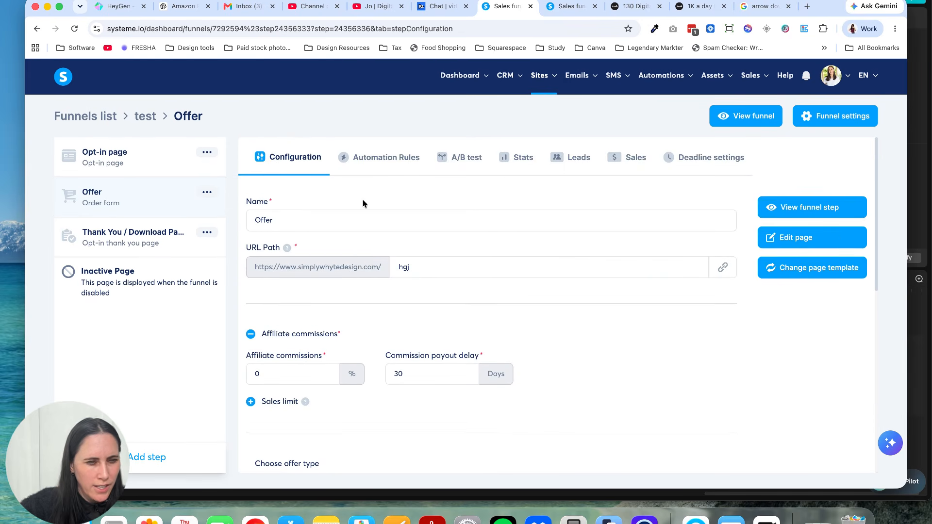
left_click(376, 163)
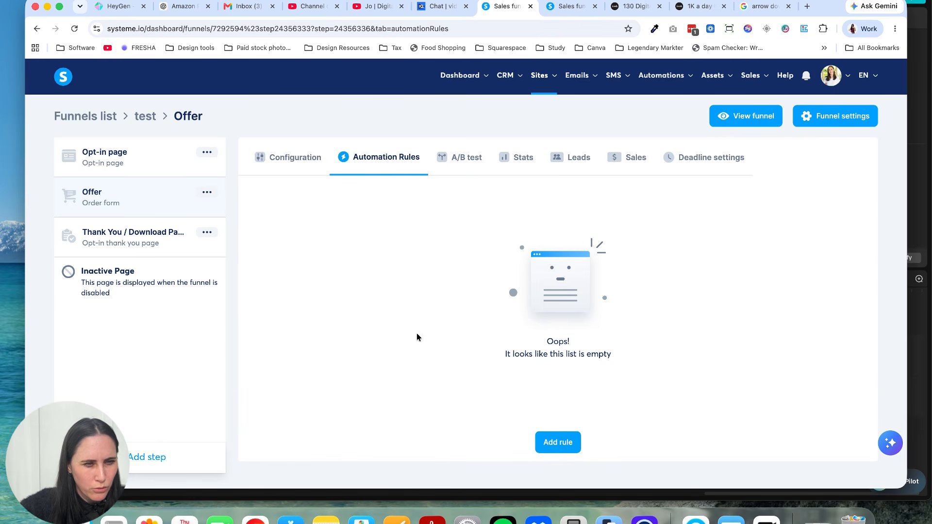
left_click(559, 442)
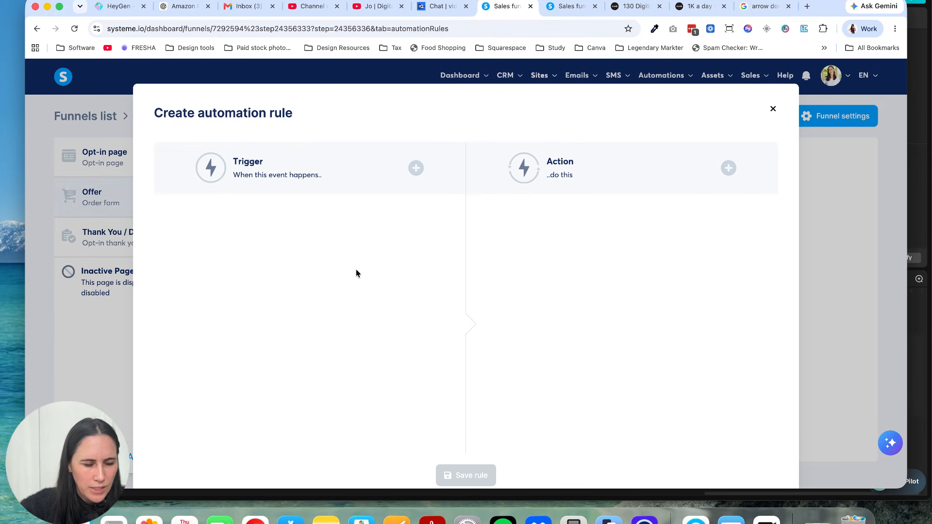
left_click(416, 169)
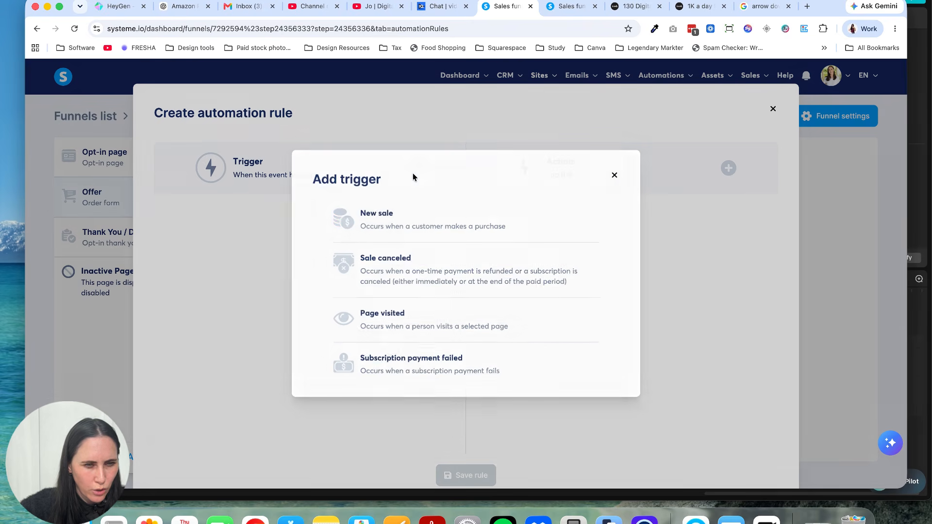
left_click(402, 230)
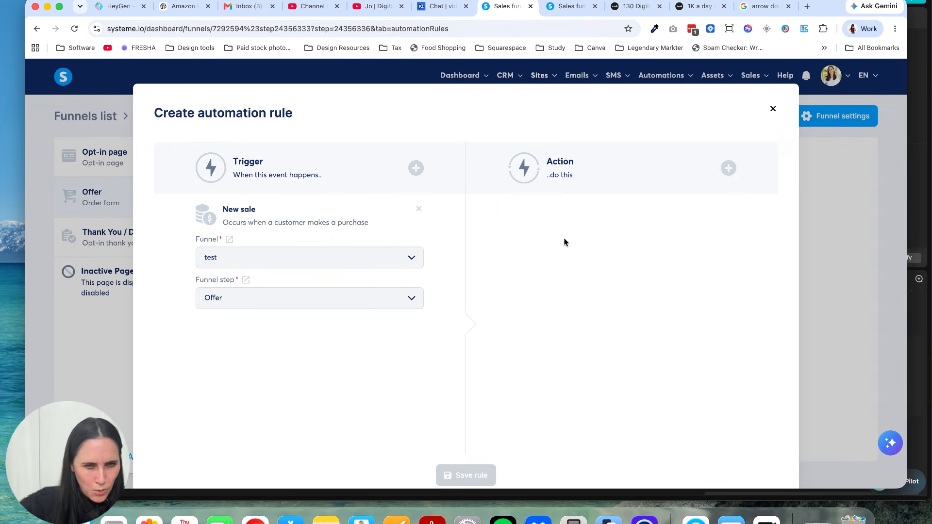
Step: Give the rule an Add a tag action that assigns the tag "$100 per day $7"
left_click(727, 168)
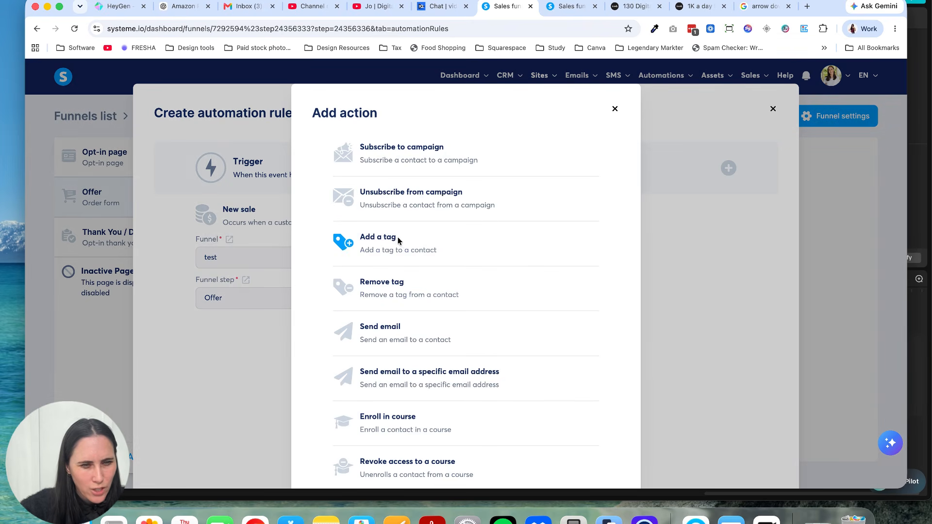
left_click(391, 250)
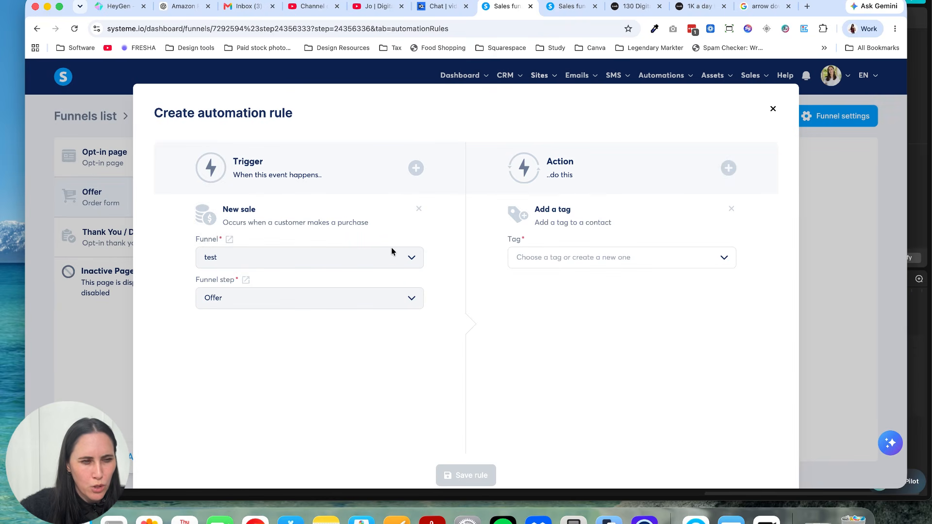
left_click(542, 256)
left_click(561, 278)
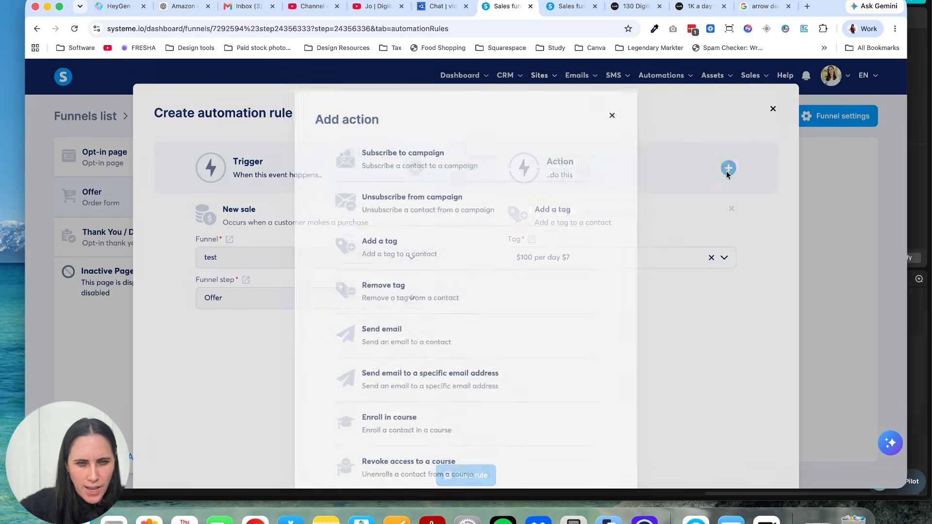
Step: Add a Send email action to the Offer step's new sale rule
left_click(727, 169)
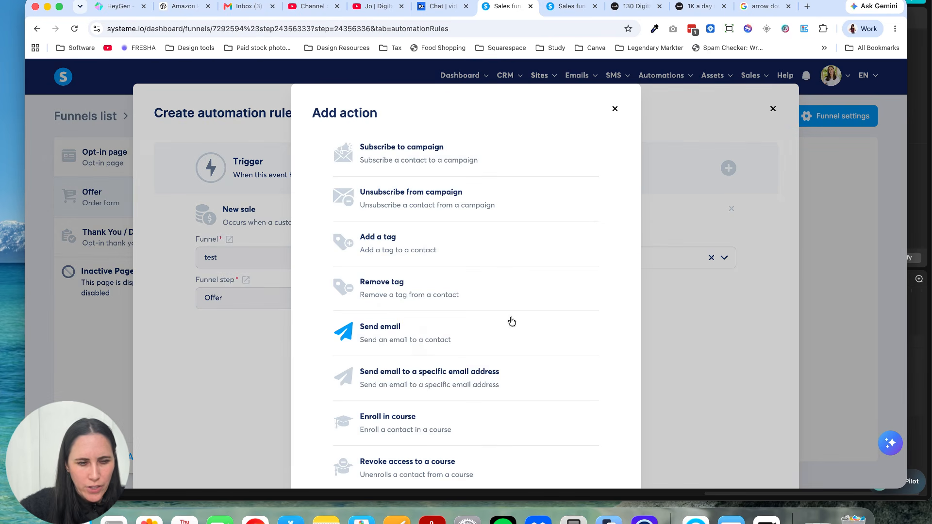
left_click(393, 334)
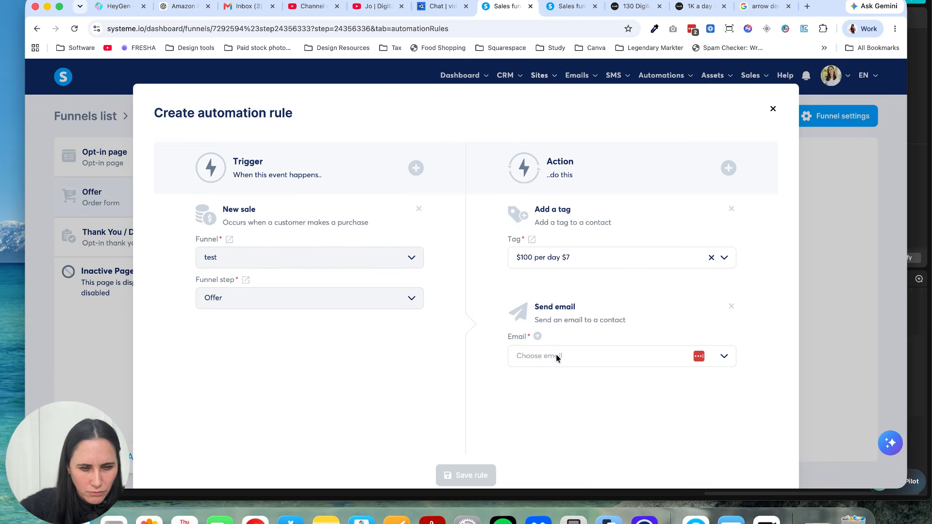
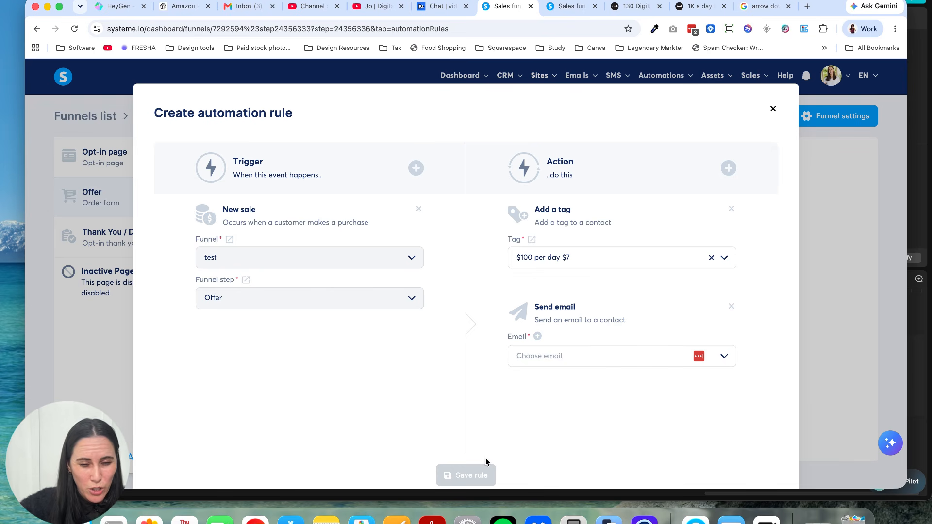
Step: Discard the unsaved new sale rule and preview the live Opt-in page of the test funnel
left_click(774, 111)
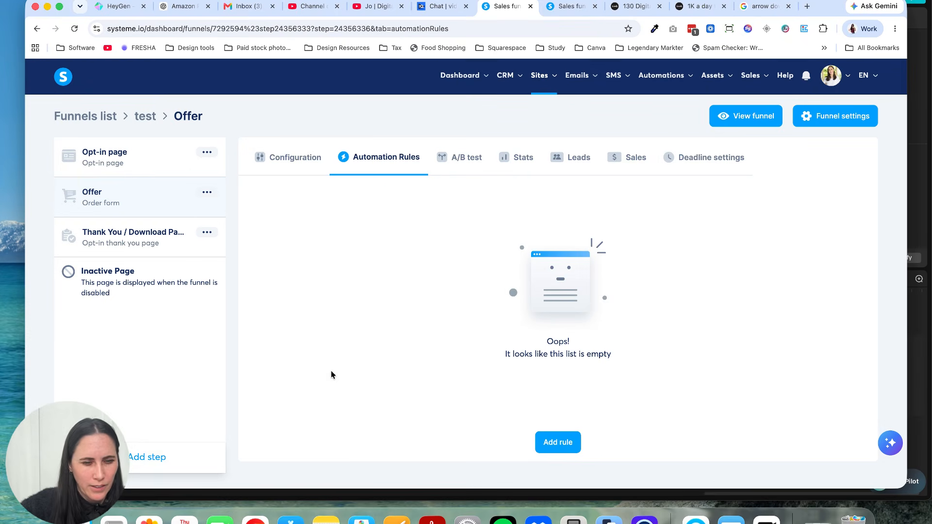
left_click(145, 155)
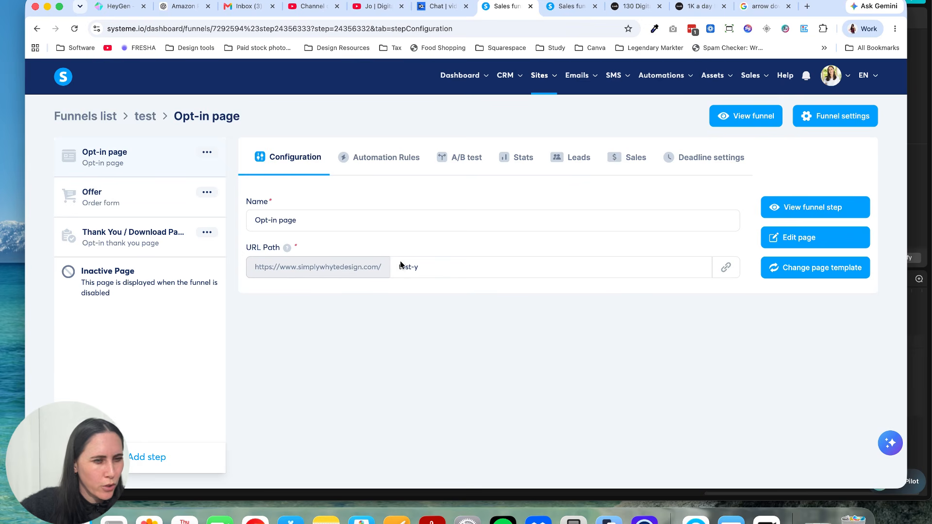
left_click(776, 208)
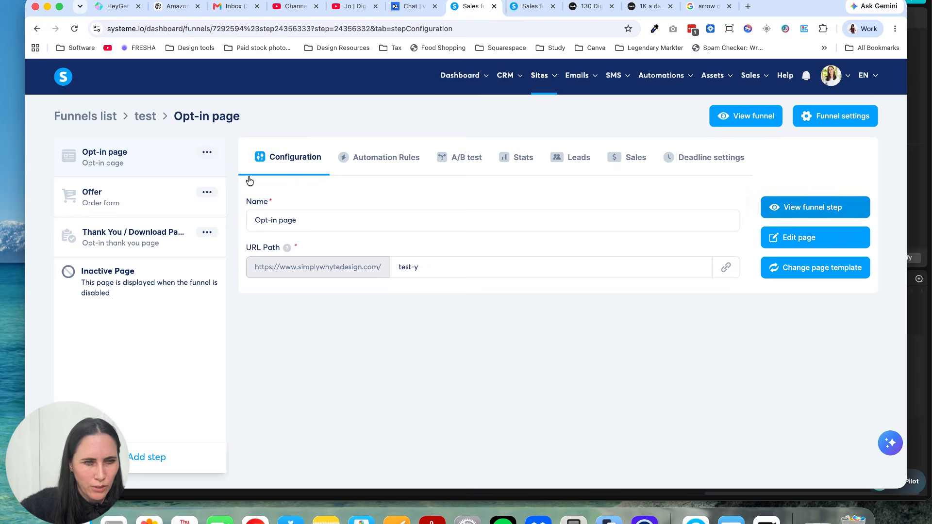
left_click(554, 6)
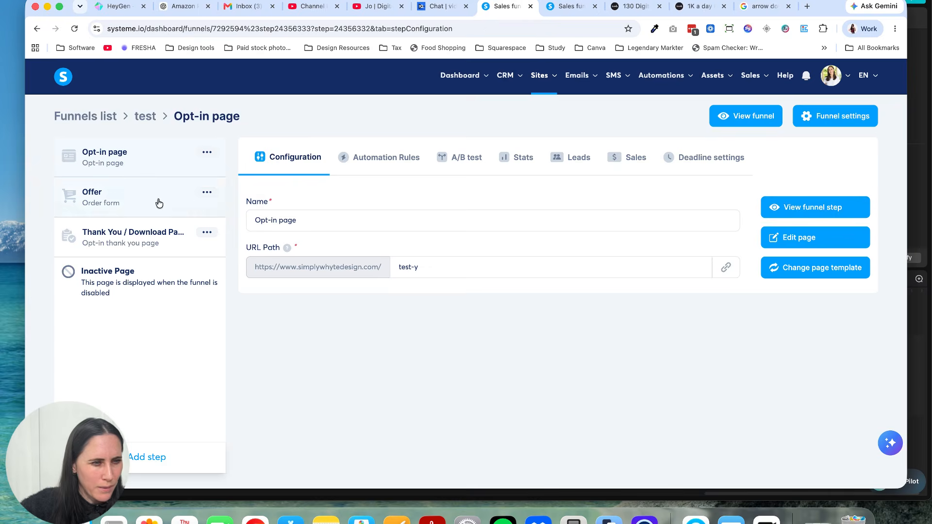
Step: Preview the live Offer order form and review its billing and payment sections
left_click(158, 204)
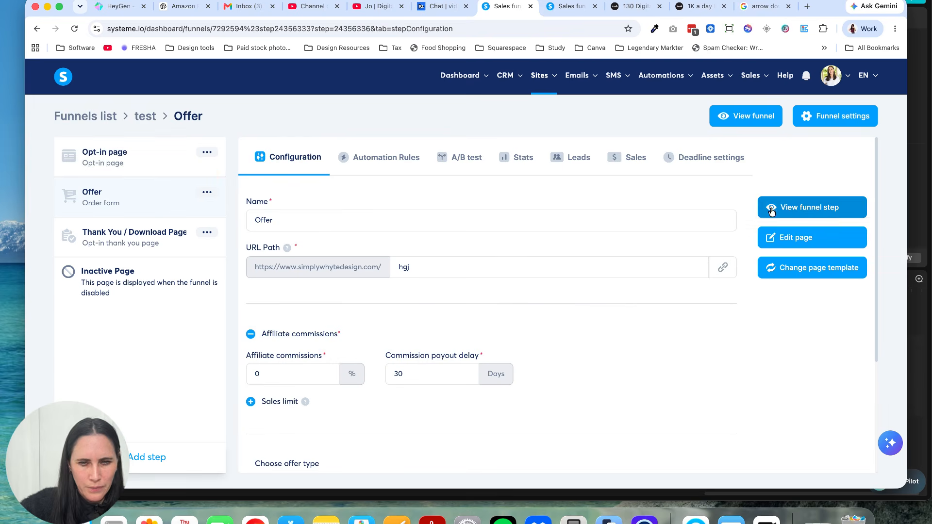
left_click(773, 220)
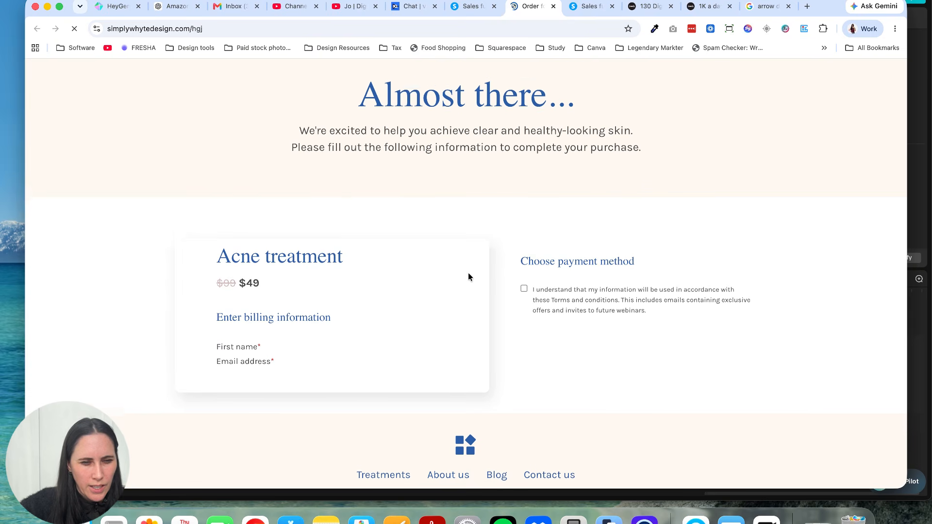
scroll(468, 270, "down", 1)
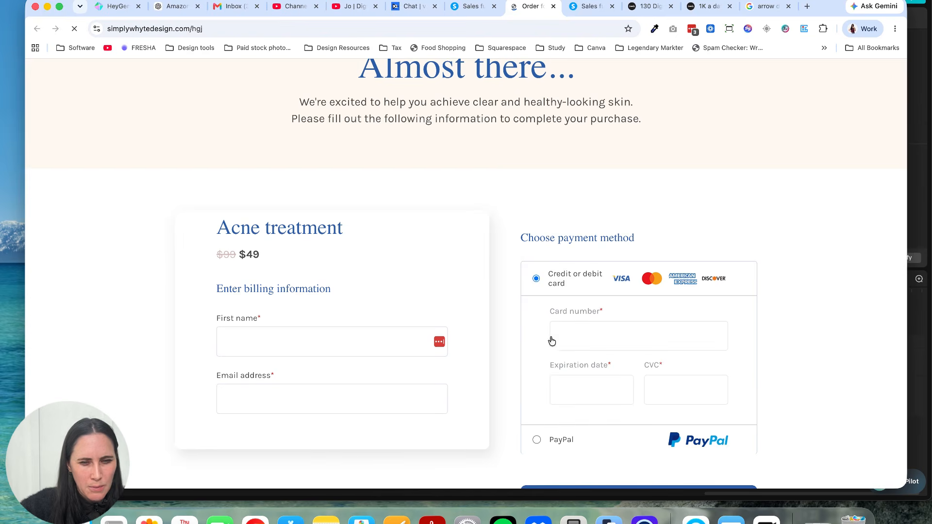
scroll(550, 336, "down", 3)
scroll(536, 242, "up", 2)
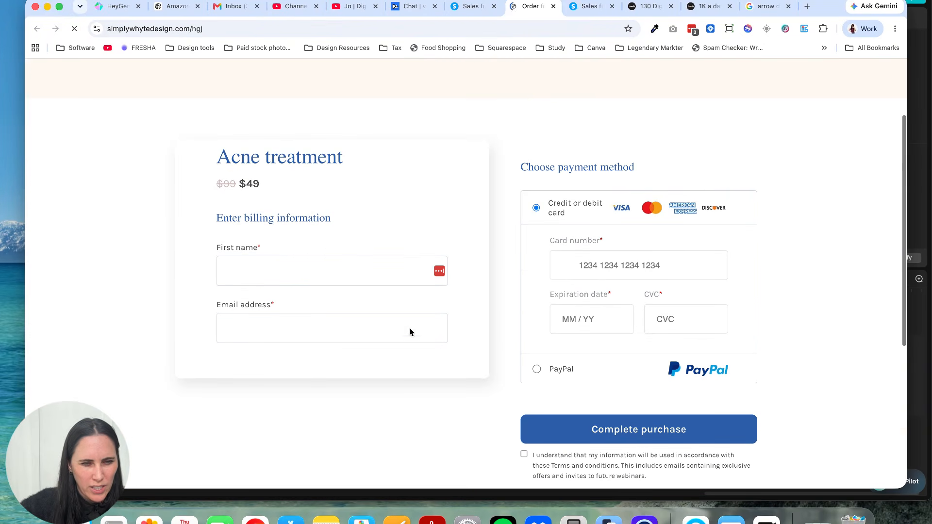
scroll(492, 271, "up", 1)
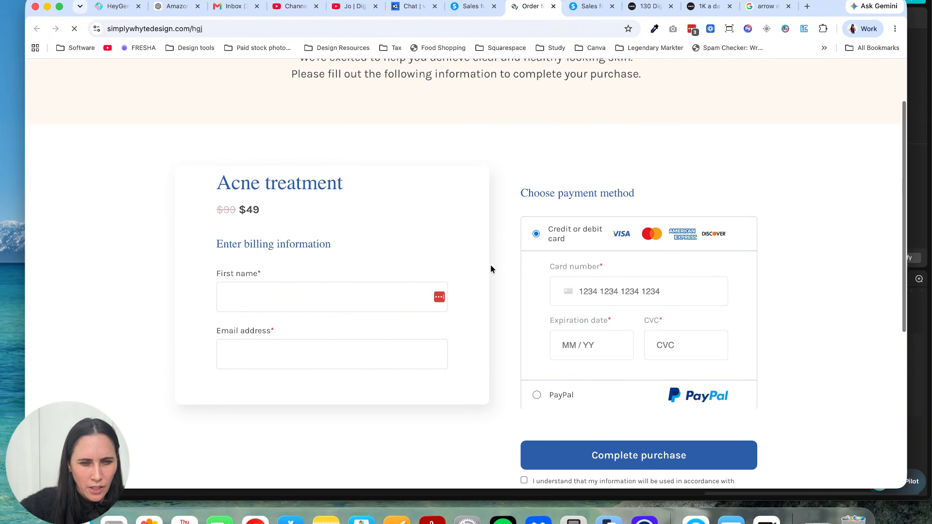
left_click(456, 7)
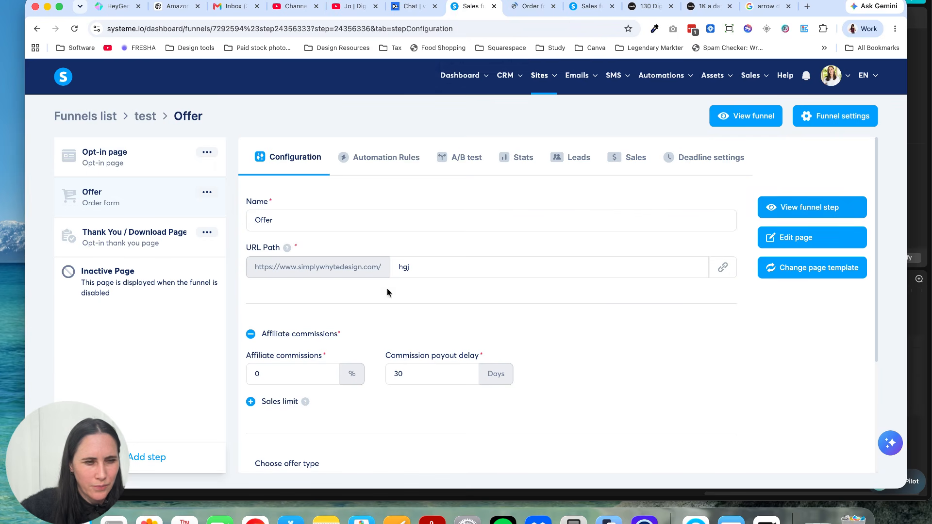
Step: Set the Offer step's offer type to Digital product
scroll(587, 223, "down", 4)
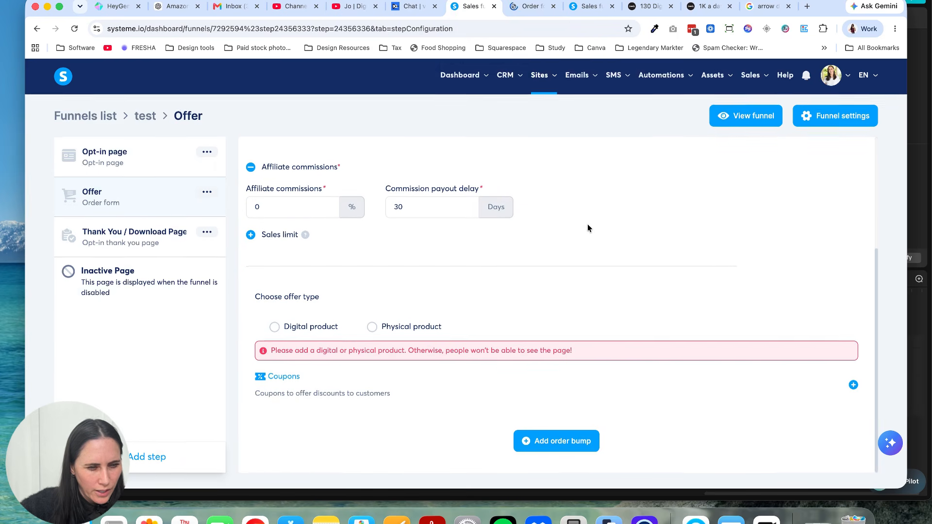
left_click(268, 330)
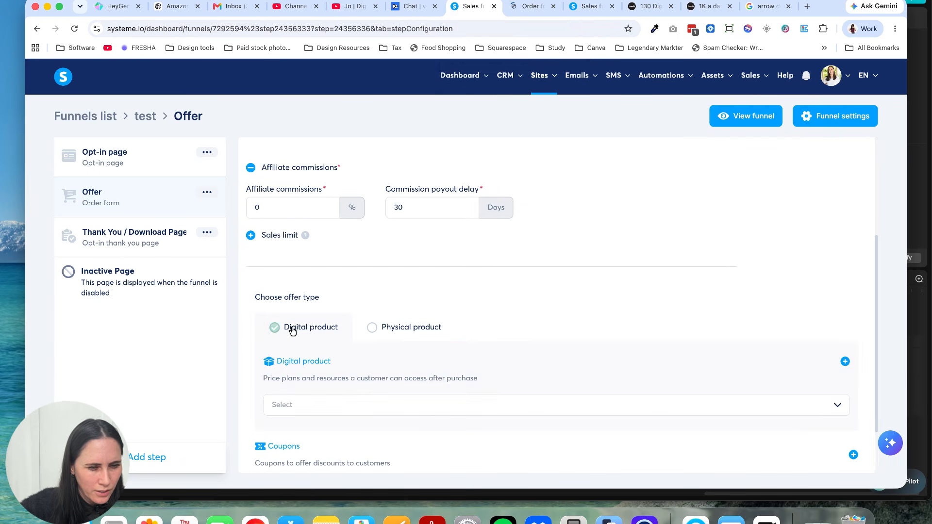
scroll(515, 362, "down", 2)
left_click(553, 340)
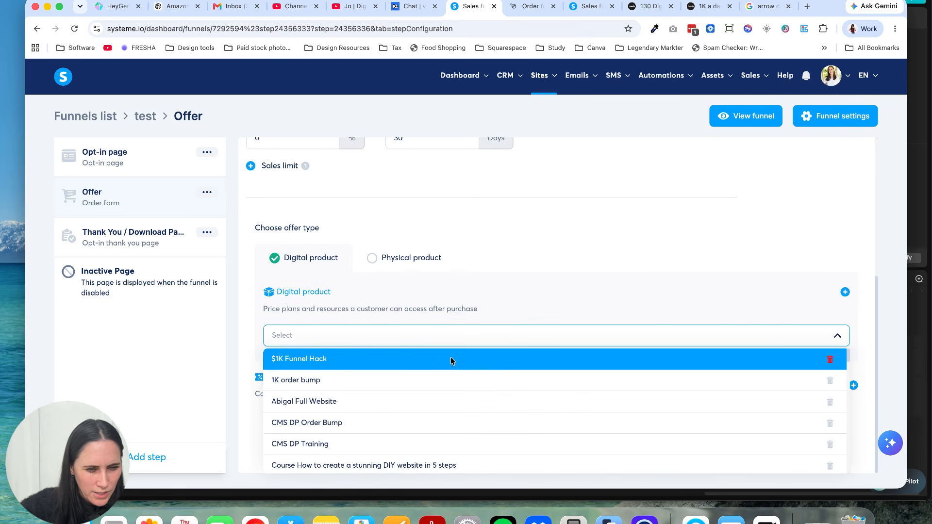
left_click(450, 358)
scroll(450, 358, "down", 3)
scroll(350, 347, "down", 3)
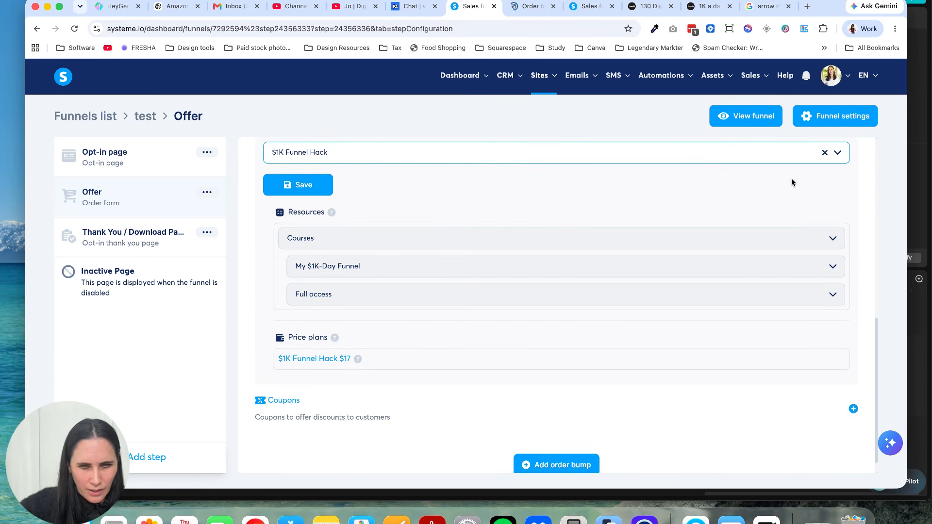
left_click(825, 153)
scroll(517, 213, "up", 3)
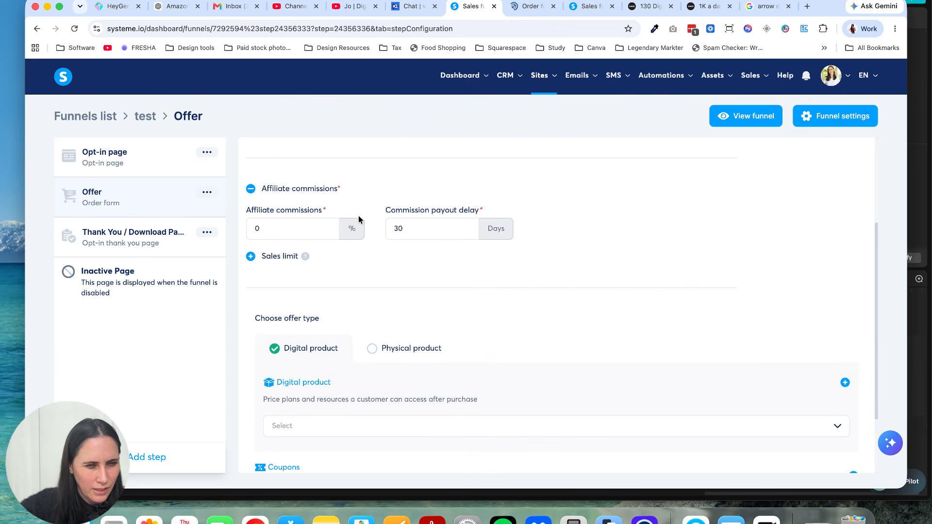
Step: Assign the digital product "Abigal Full Website" to the Offer step and save it
scroll(369, 315, "down", 2)
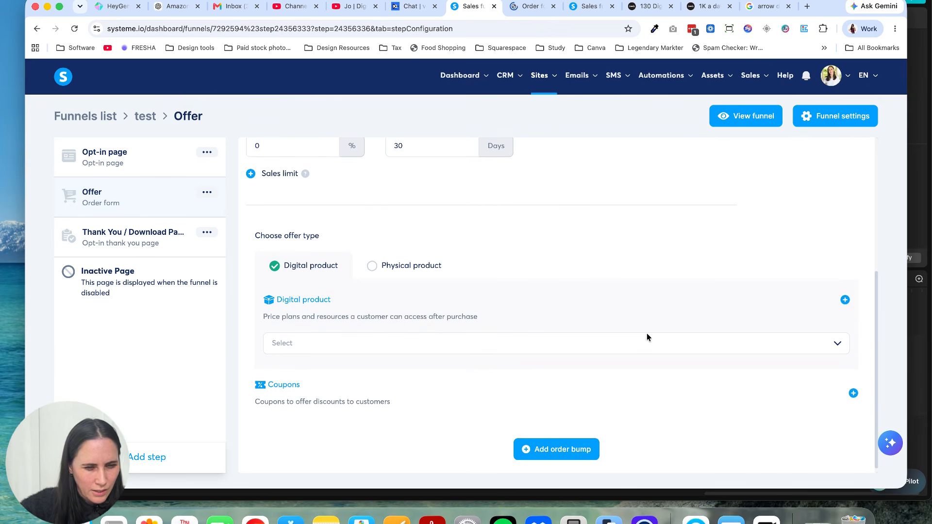
left_click(834, 345)
left_click(455, 409)
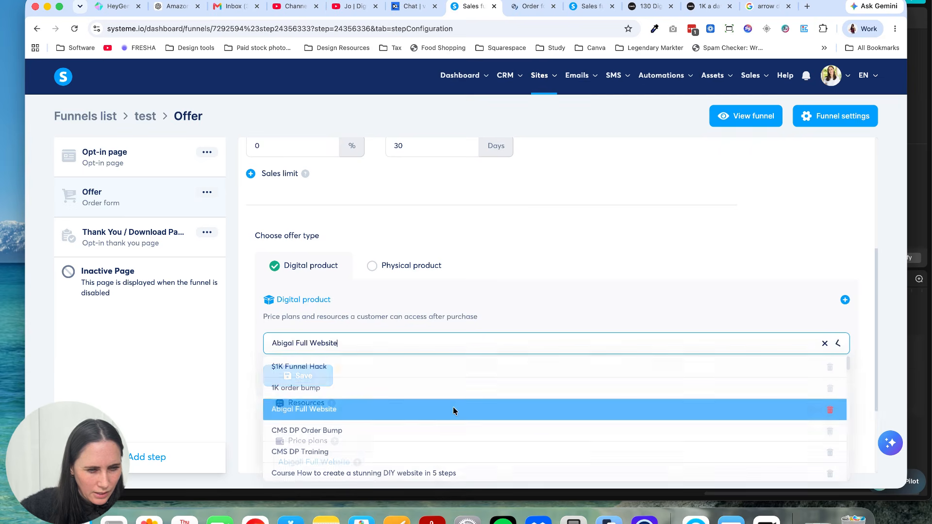
scroll(449, 383, "down", 3)
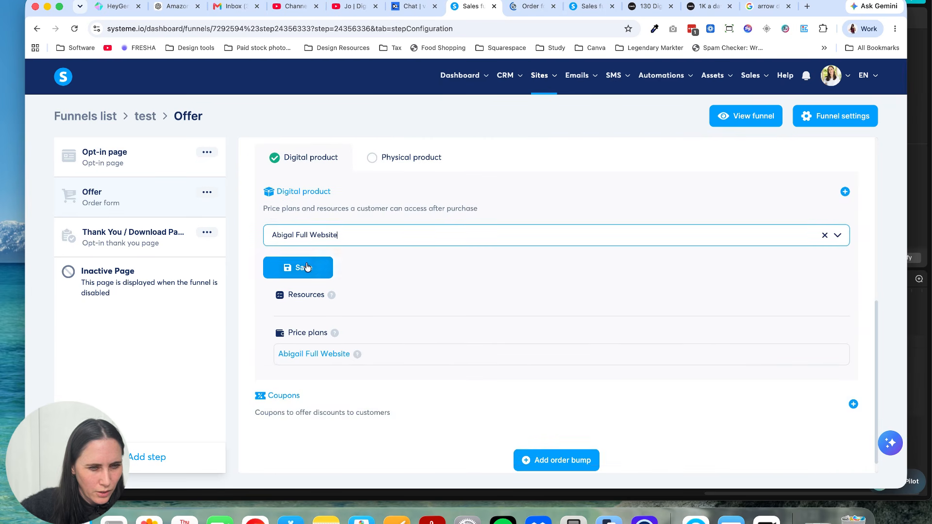
left_click(306, 267)
scroll(525, 323, "up", 2)
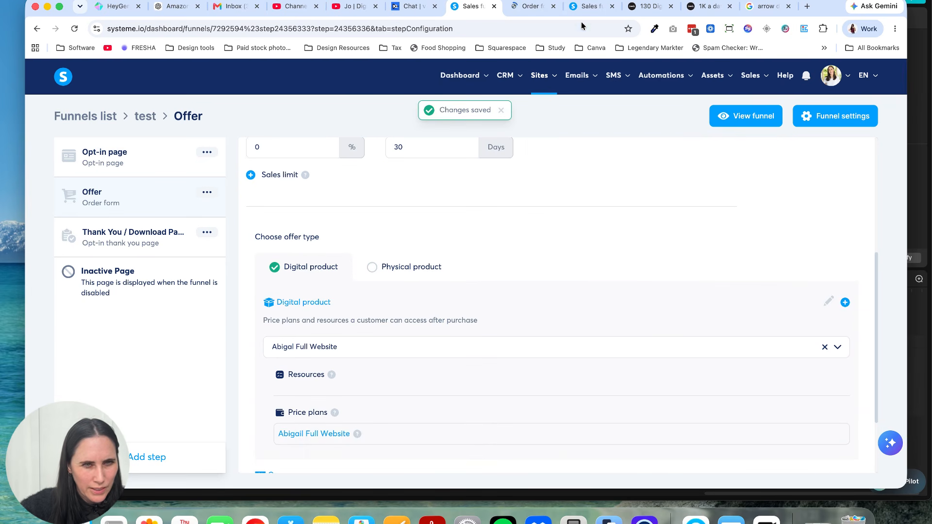
Step: Reopen the live Offer page in place of the old preview and check the product listing on the order form
left_click(554, 8)
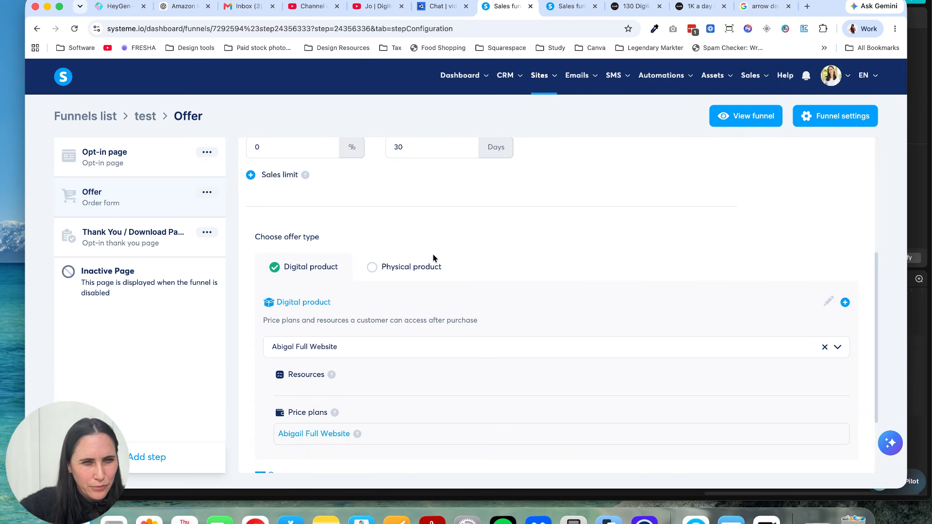
scroll(435, 252, "up", 4)
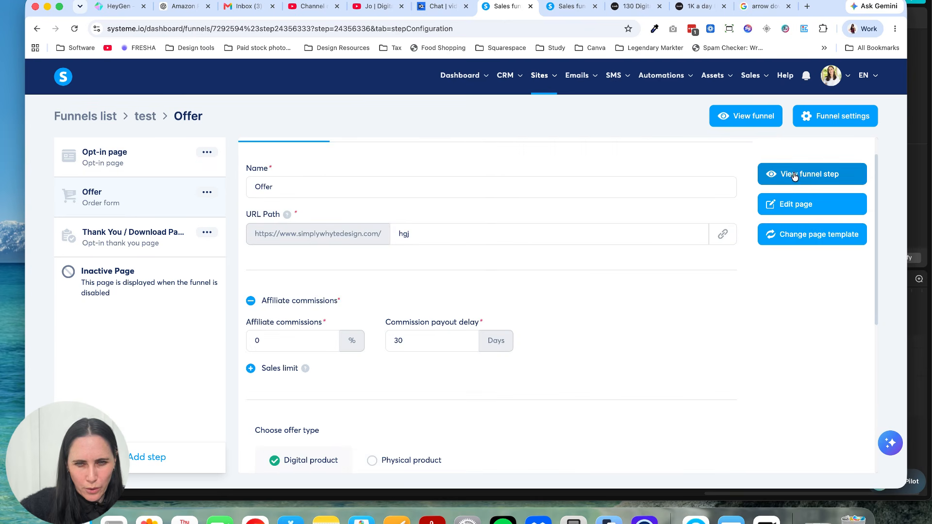
left_click(795, 176)
scroll(552, 218, "down", 2)
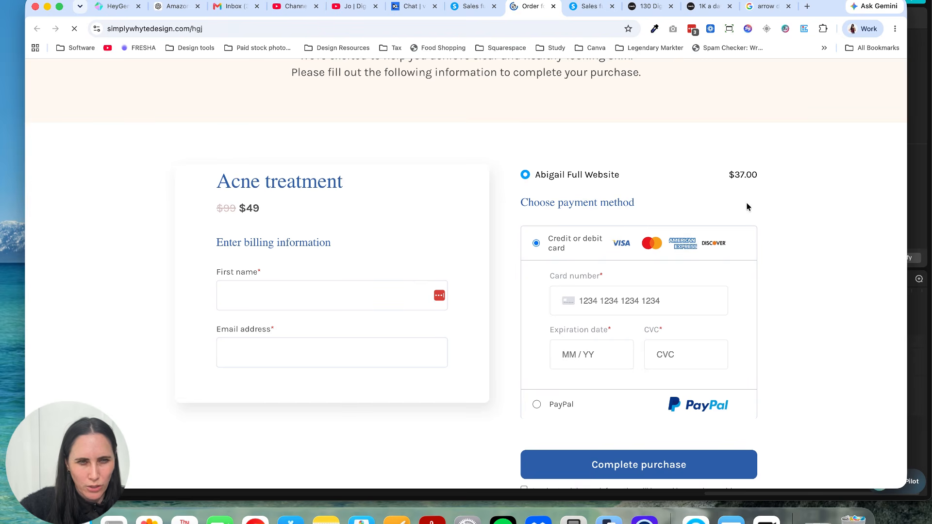
left_click(467, 5)
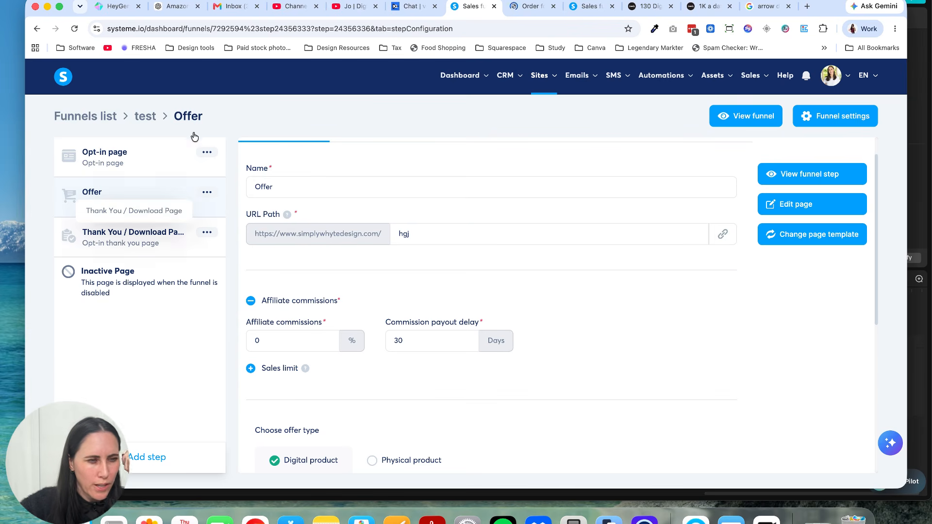
Step: Copy the Opt-in page's public link and open it in another browser tab to view the page
left_click(156, 173)
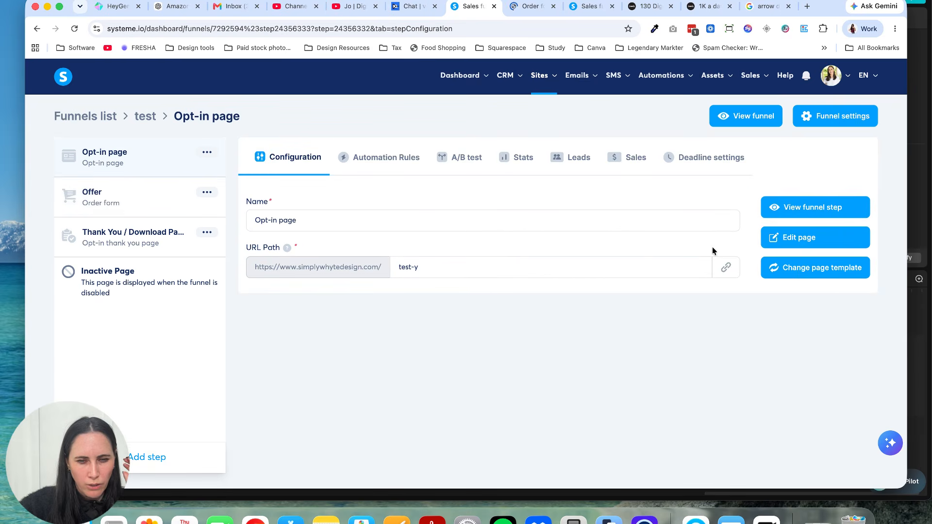
left_click(723, 268)
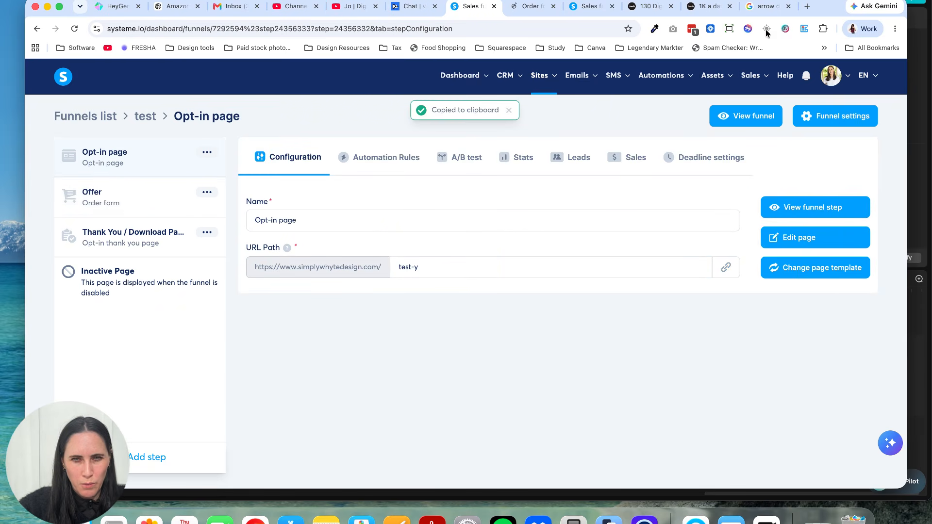
left_click(755, 11)
left_click(405, 28)
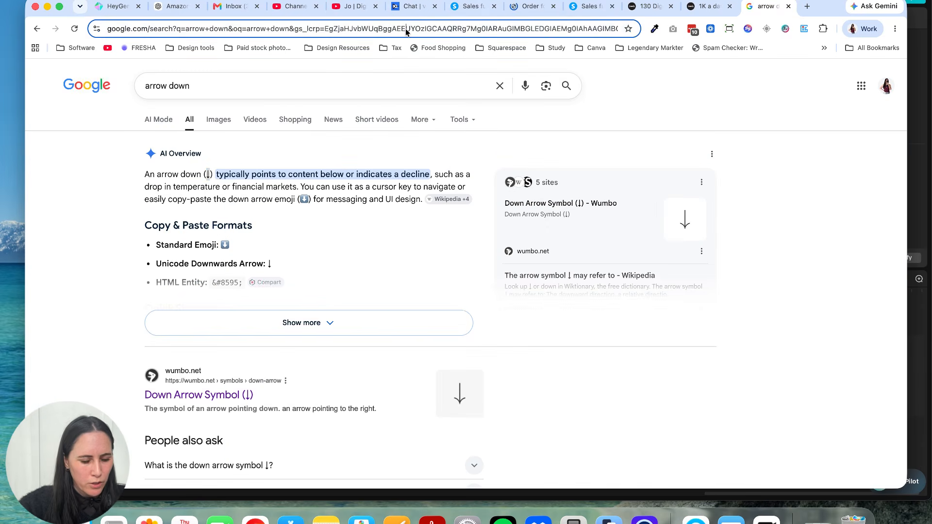
key("cmd+v")
key("Return")
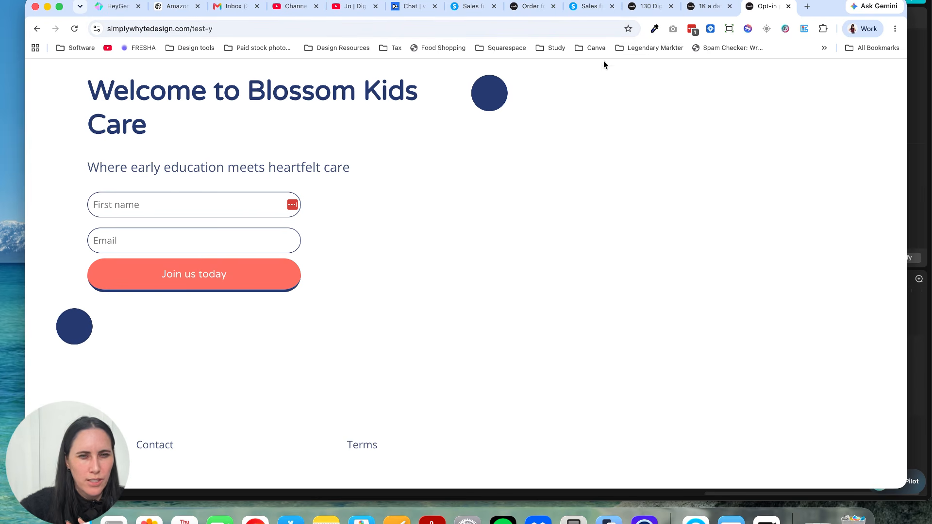
left_click(589, 6)
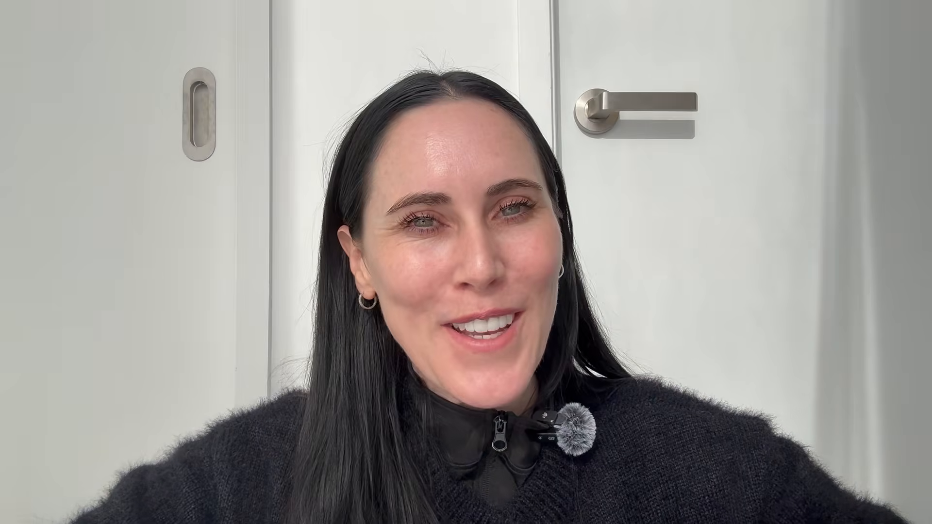